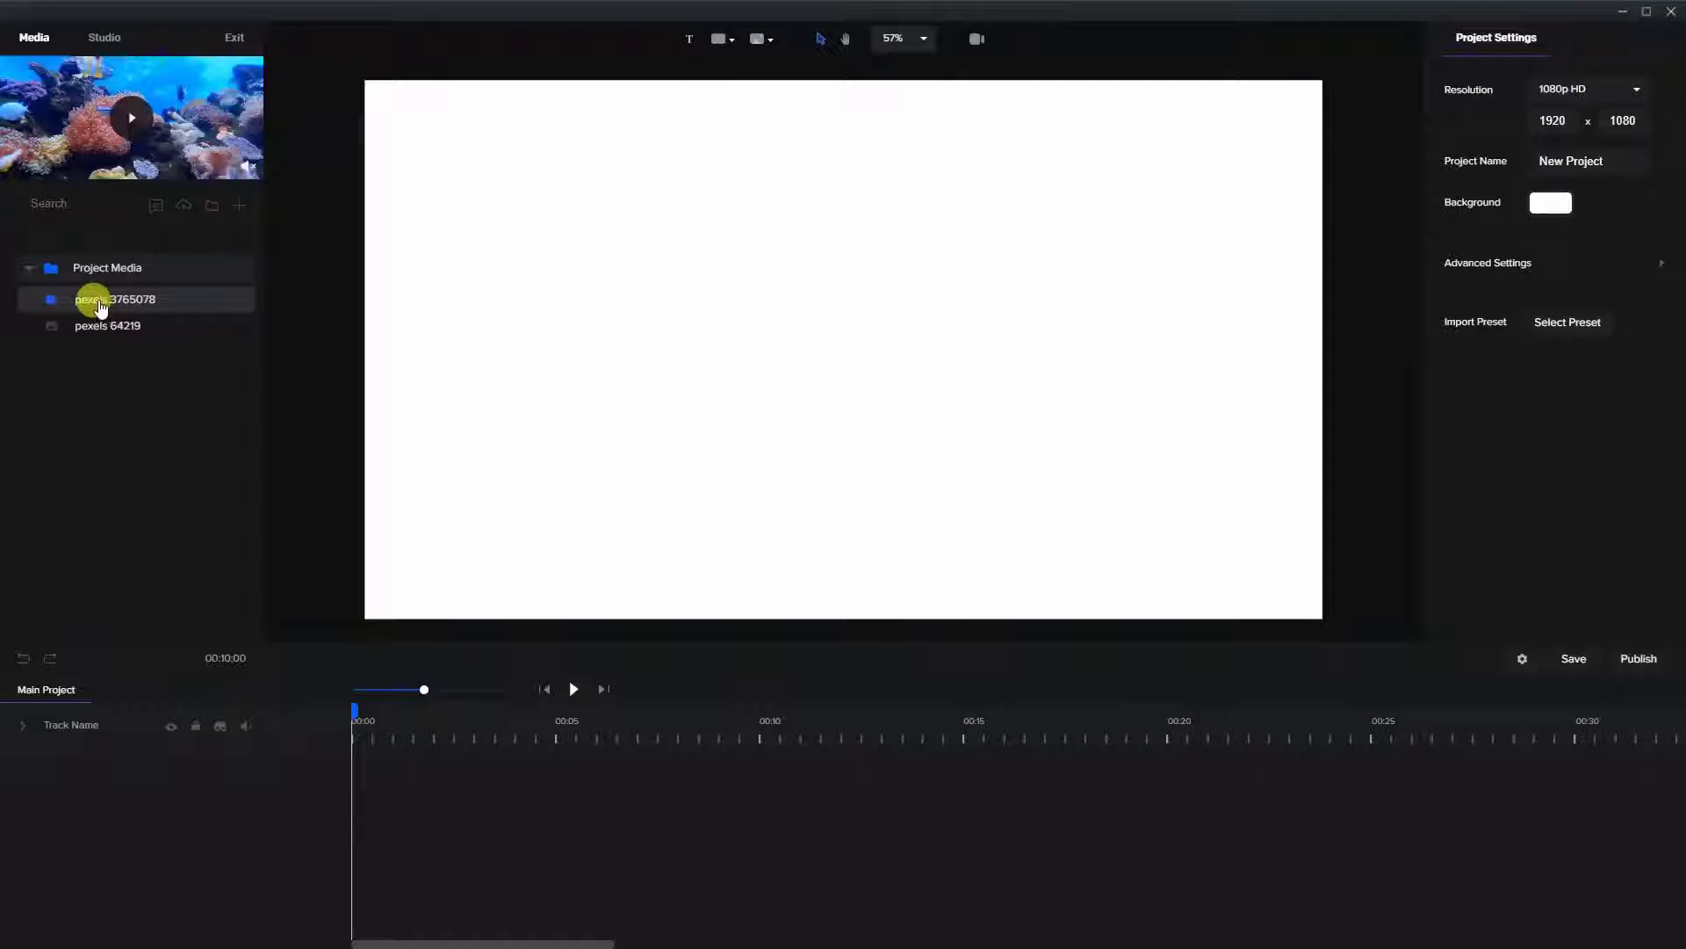
# Place the pexels 3765078 reef clip full-frame on the canvas and trim it to about 00:08.
pyautogui.moveTo(106, 309); pyautogui.dragTo(777, 285)
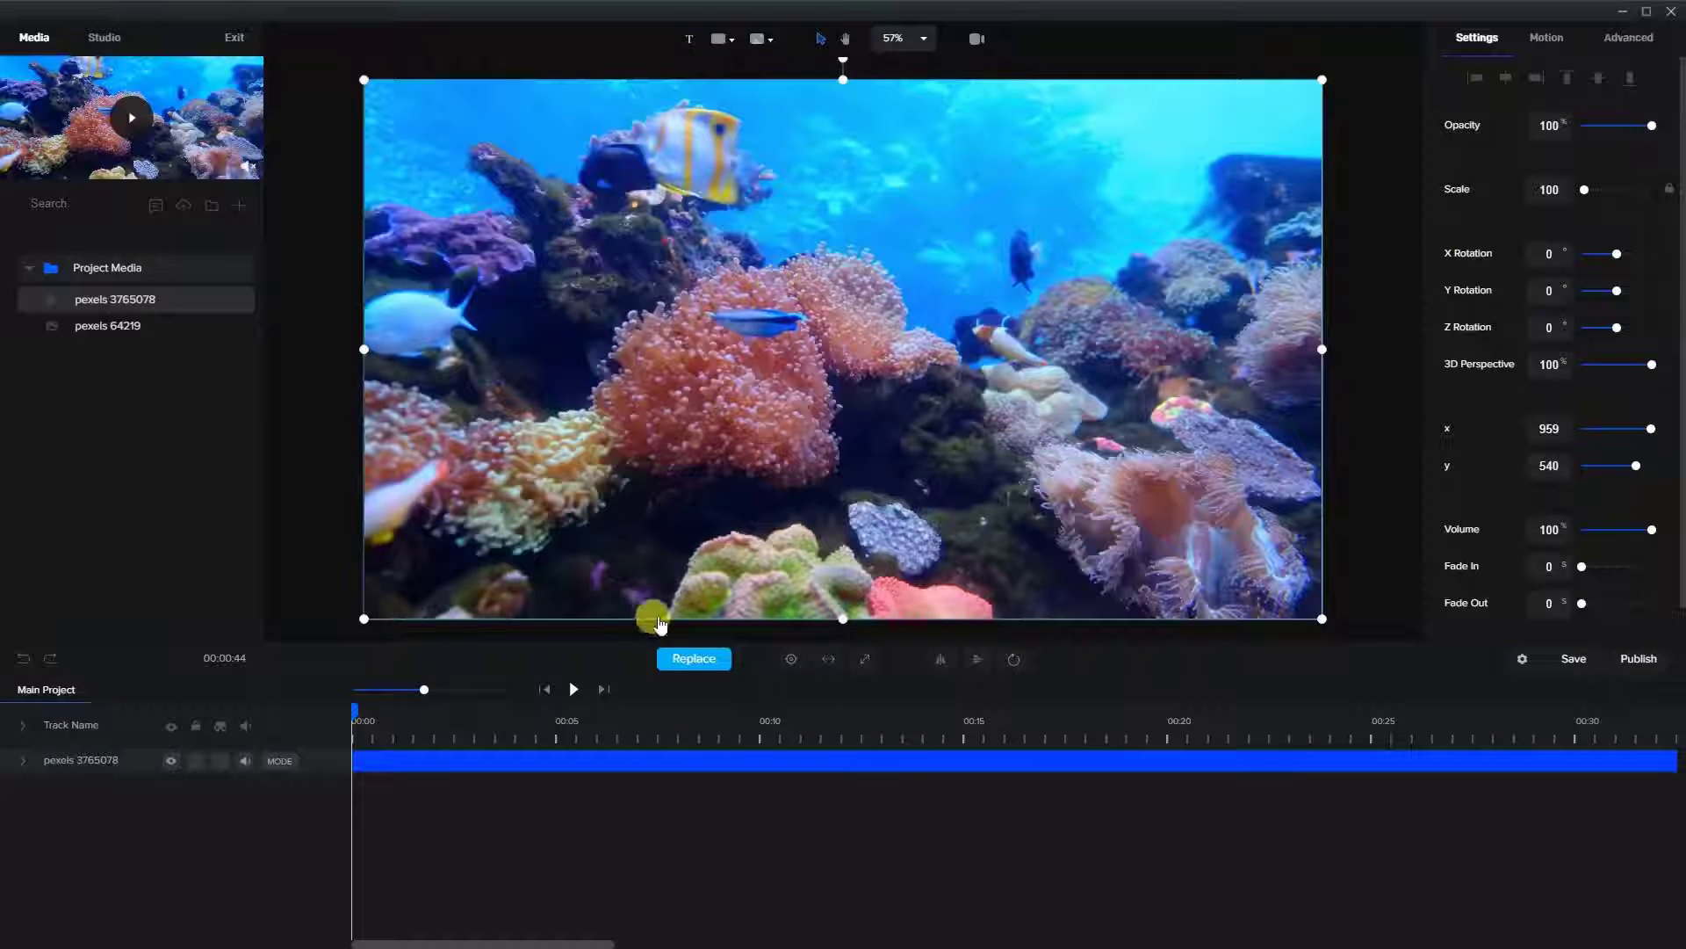
pyautogui.click(865, 666)
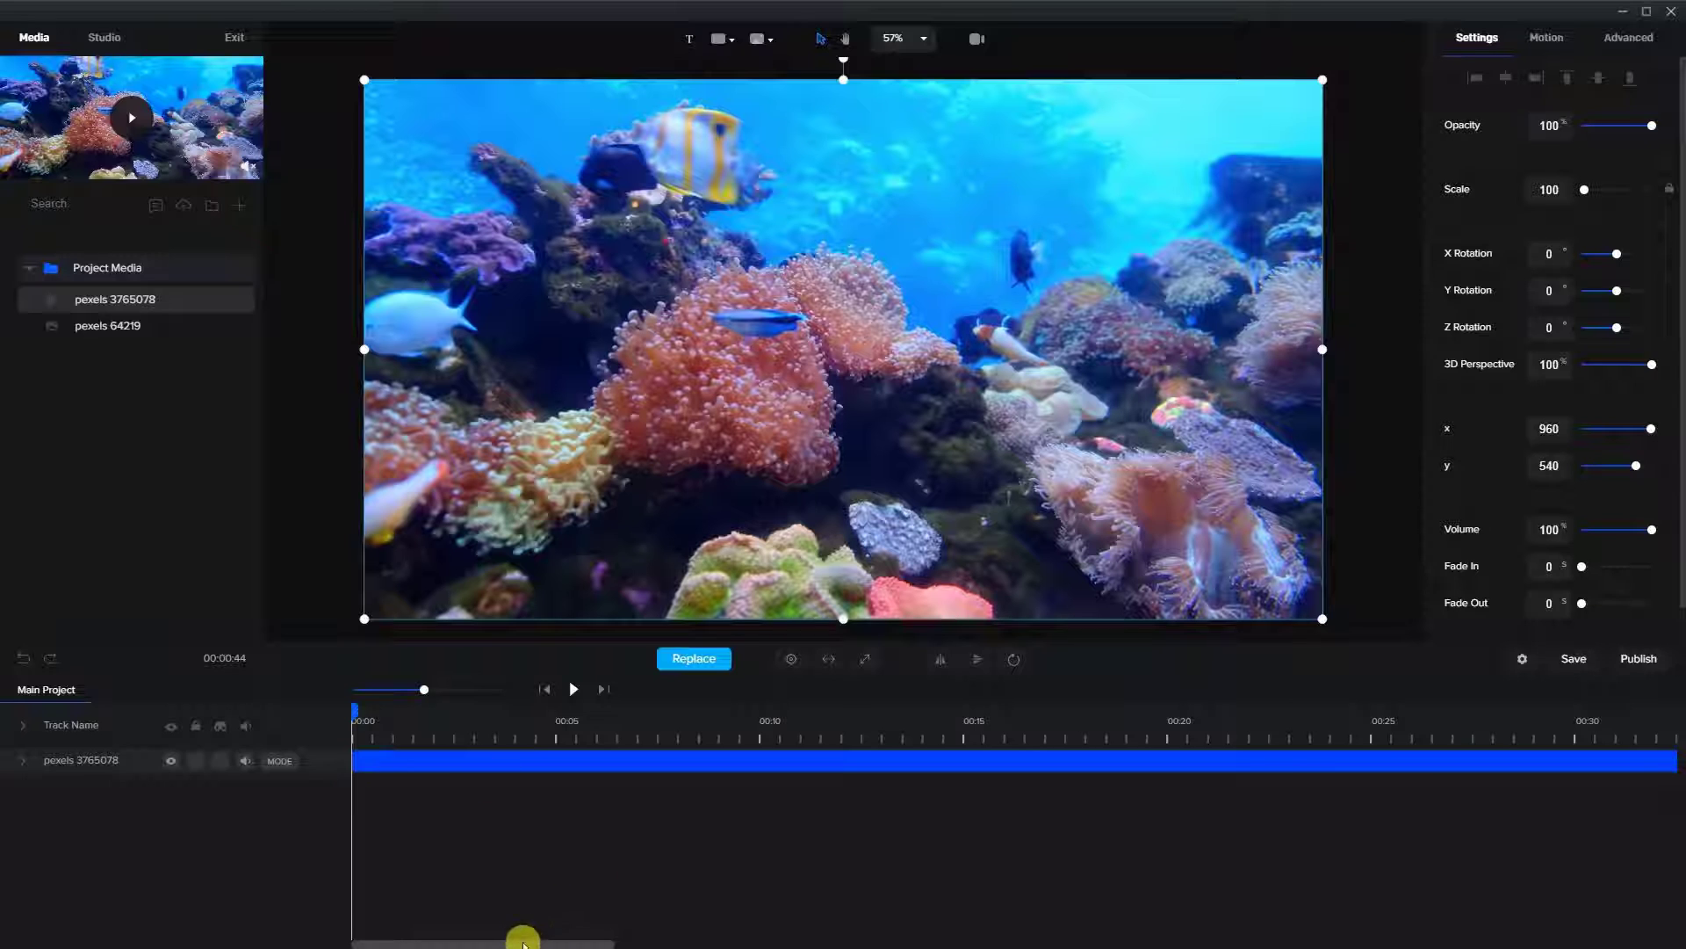
pyautogui.moveTo(426, 686); pyautogui.dragTo(395, 684)
pyautogui.moveTo(1050, 753); pyautogui.dragTo(478, 759)
pyautogui.moveTo(400, 689); pyautogui.dragTo(458, 694)
pyautogui.click(1520, 753)
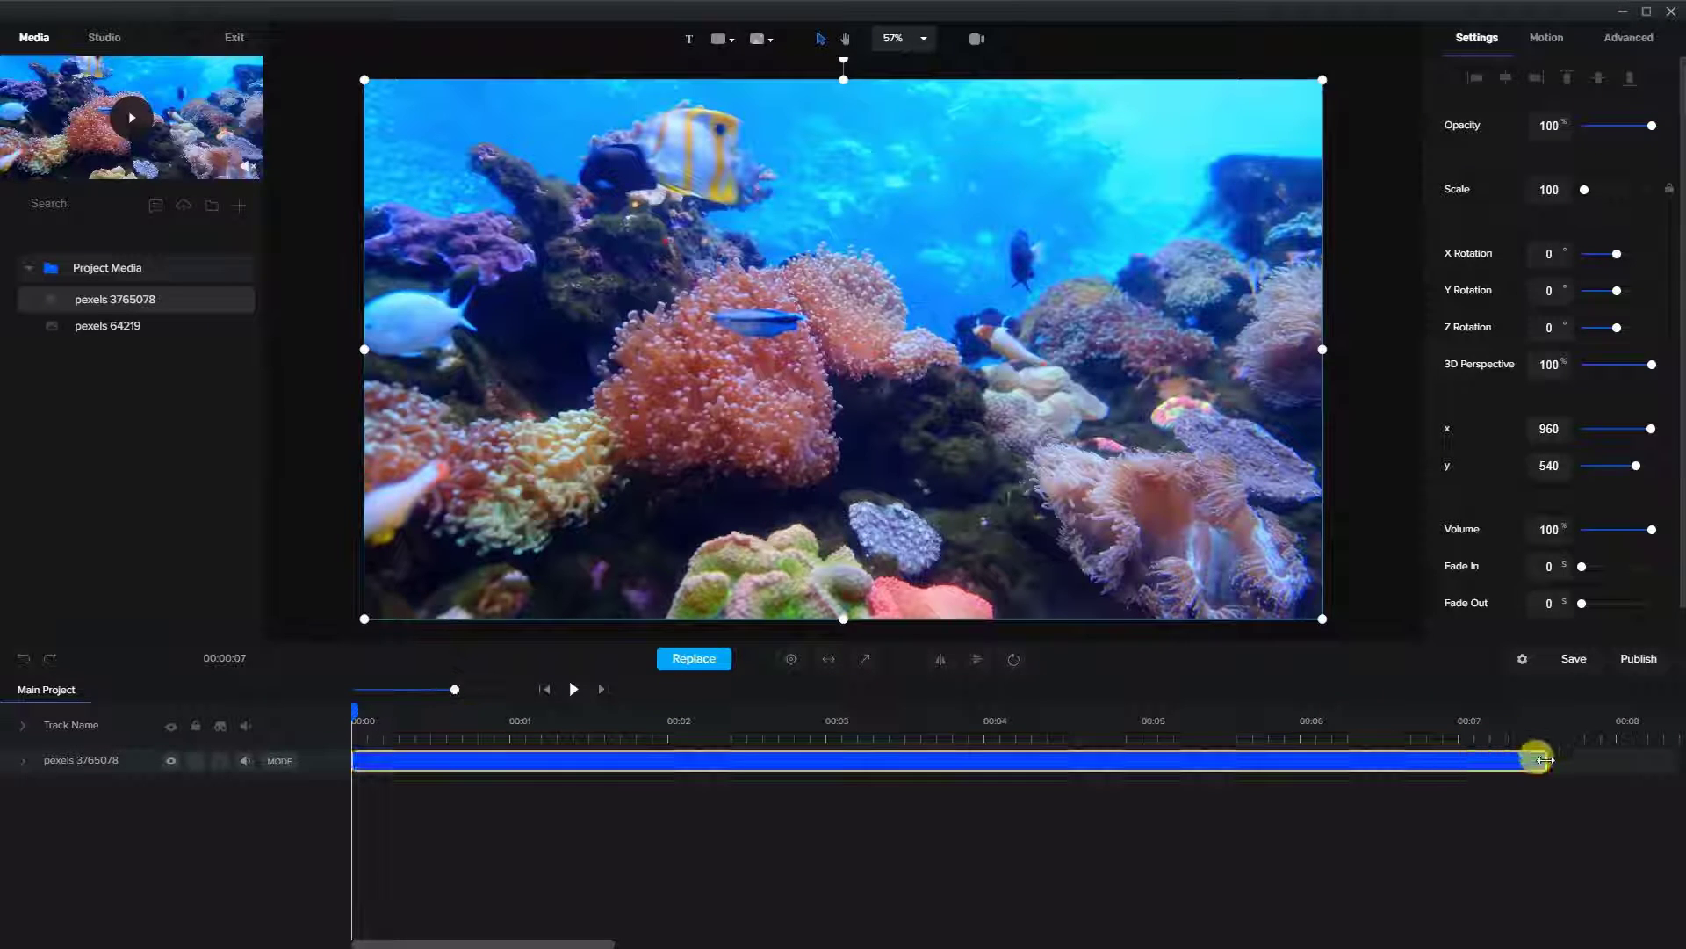
pyautogui.moveTo(1543, 759); pyautogui.dragTo(1621, 771)
pyautogui.click(195, 765)
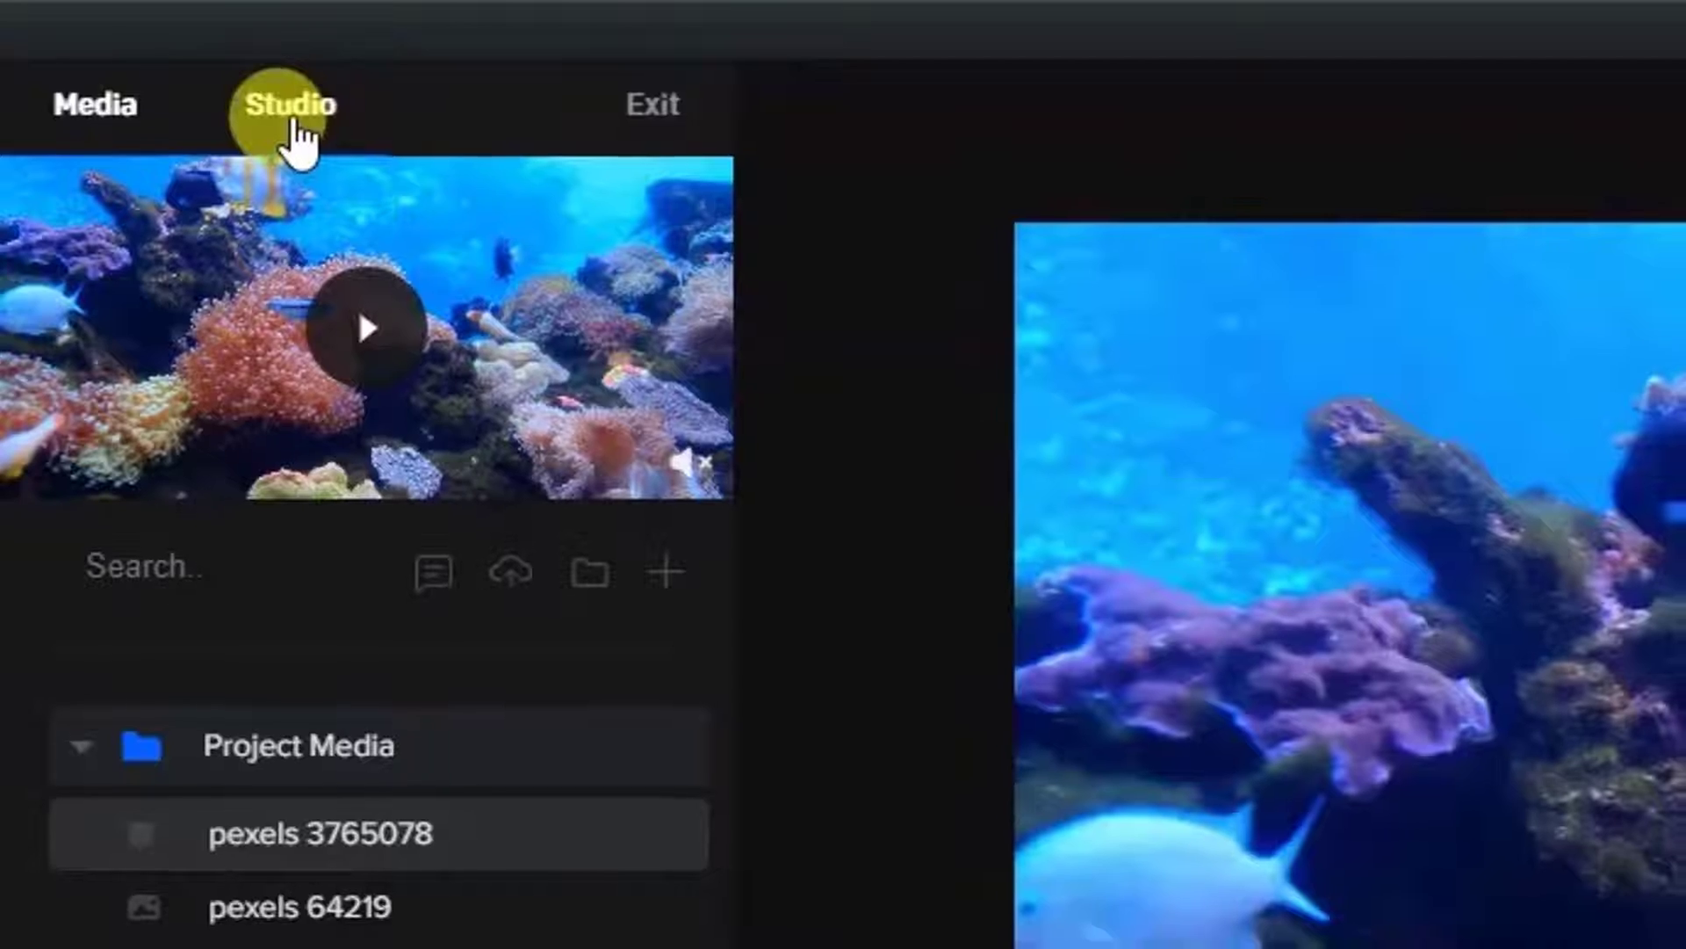
# Drop the Scroll Stoppers > UI Standard Headline template onto the canvas above the reef clip.
pyautogui.click(259, 96)
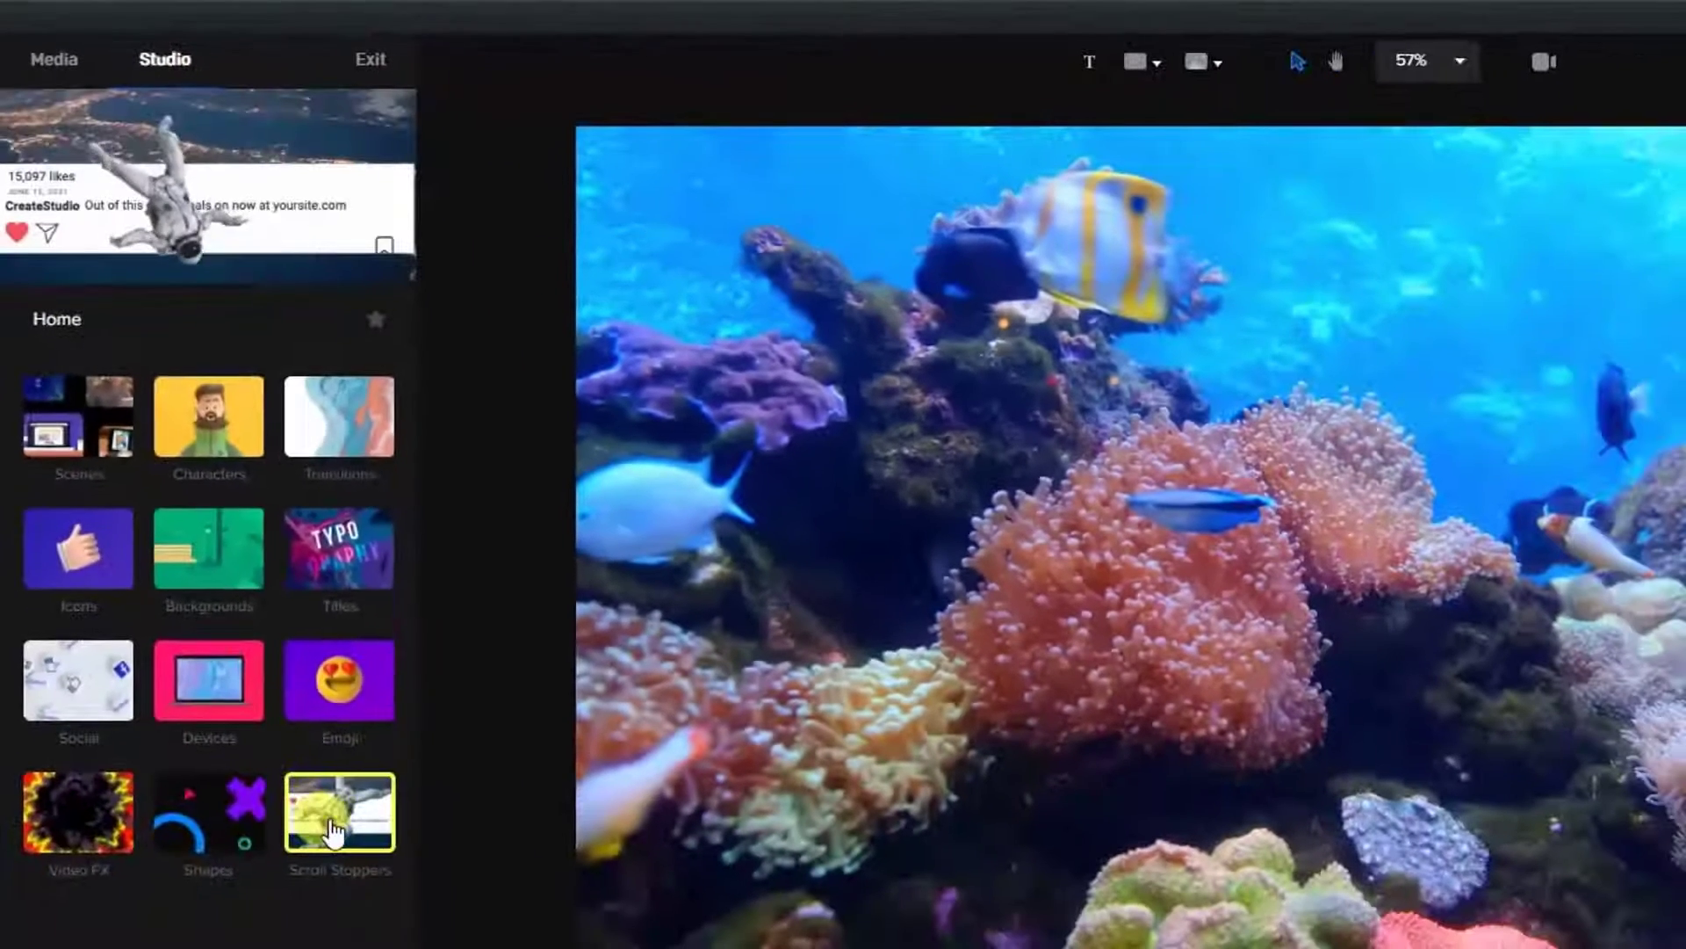
pyautogui.click(215, 859)
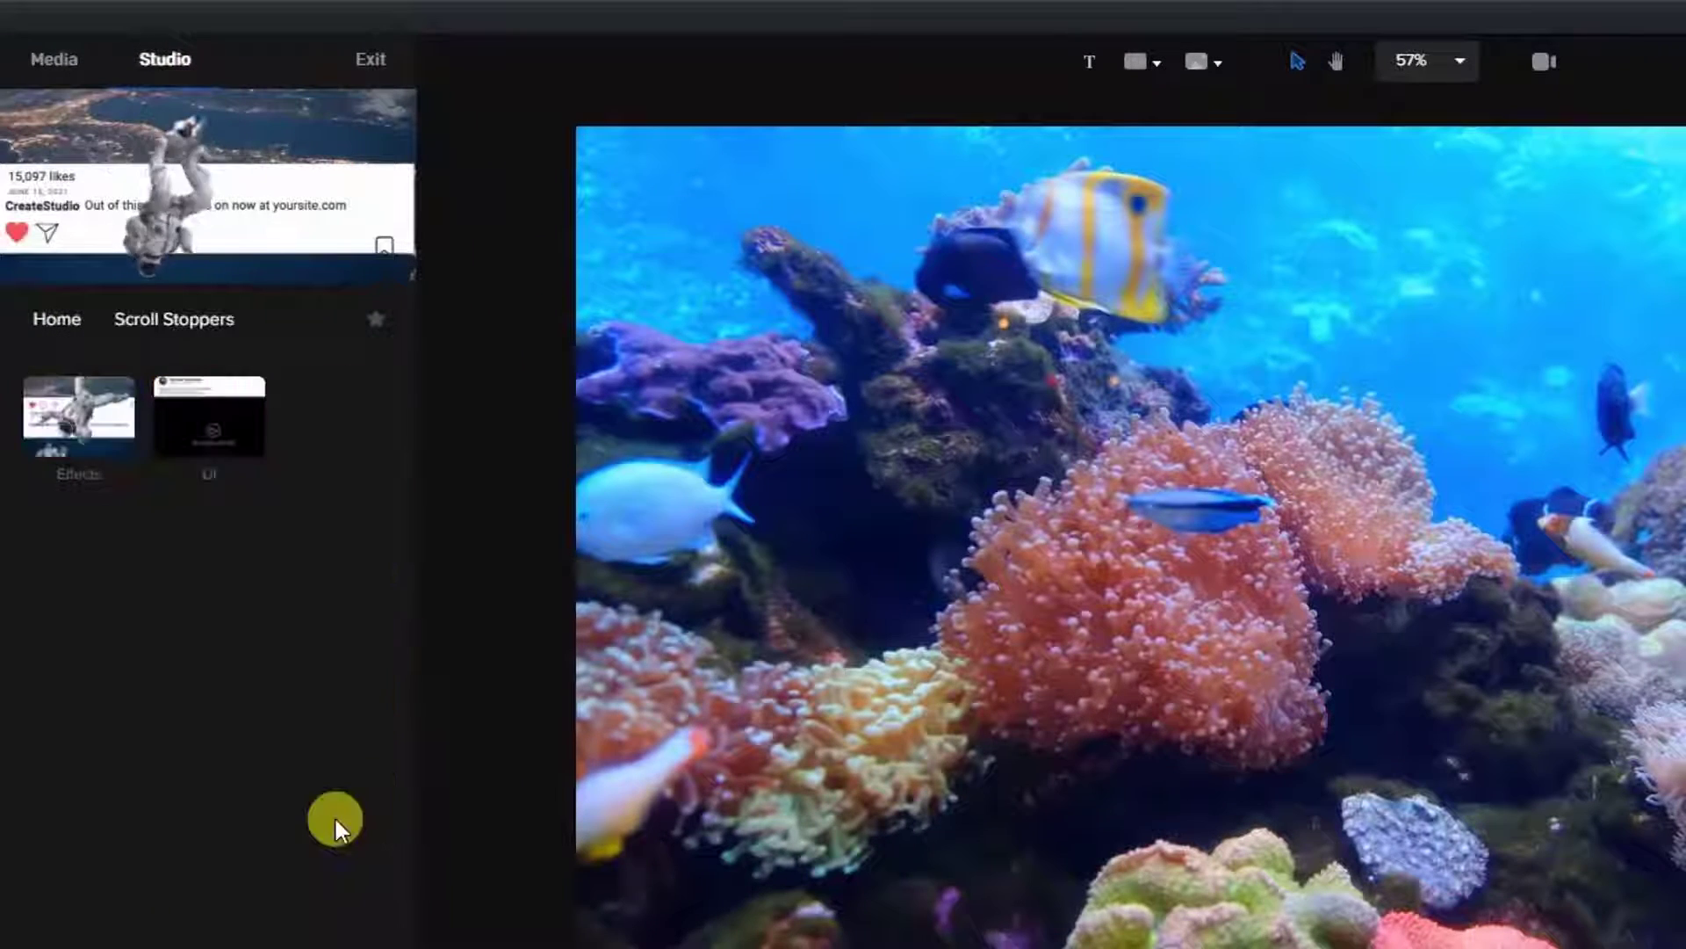
pyautogui.click(217, 424)
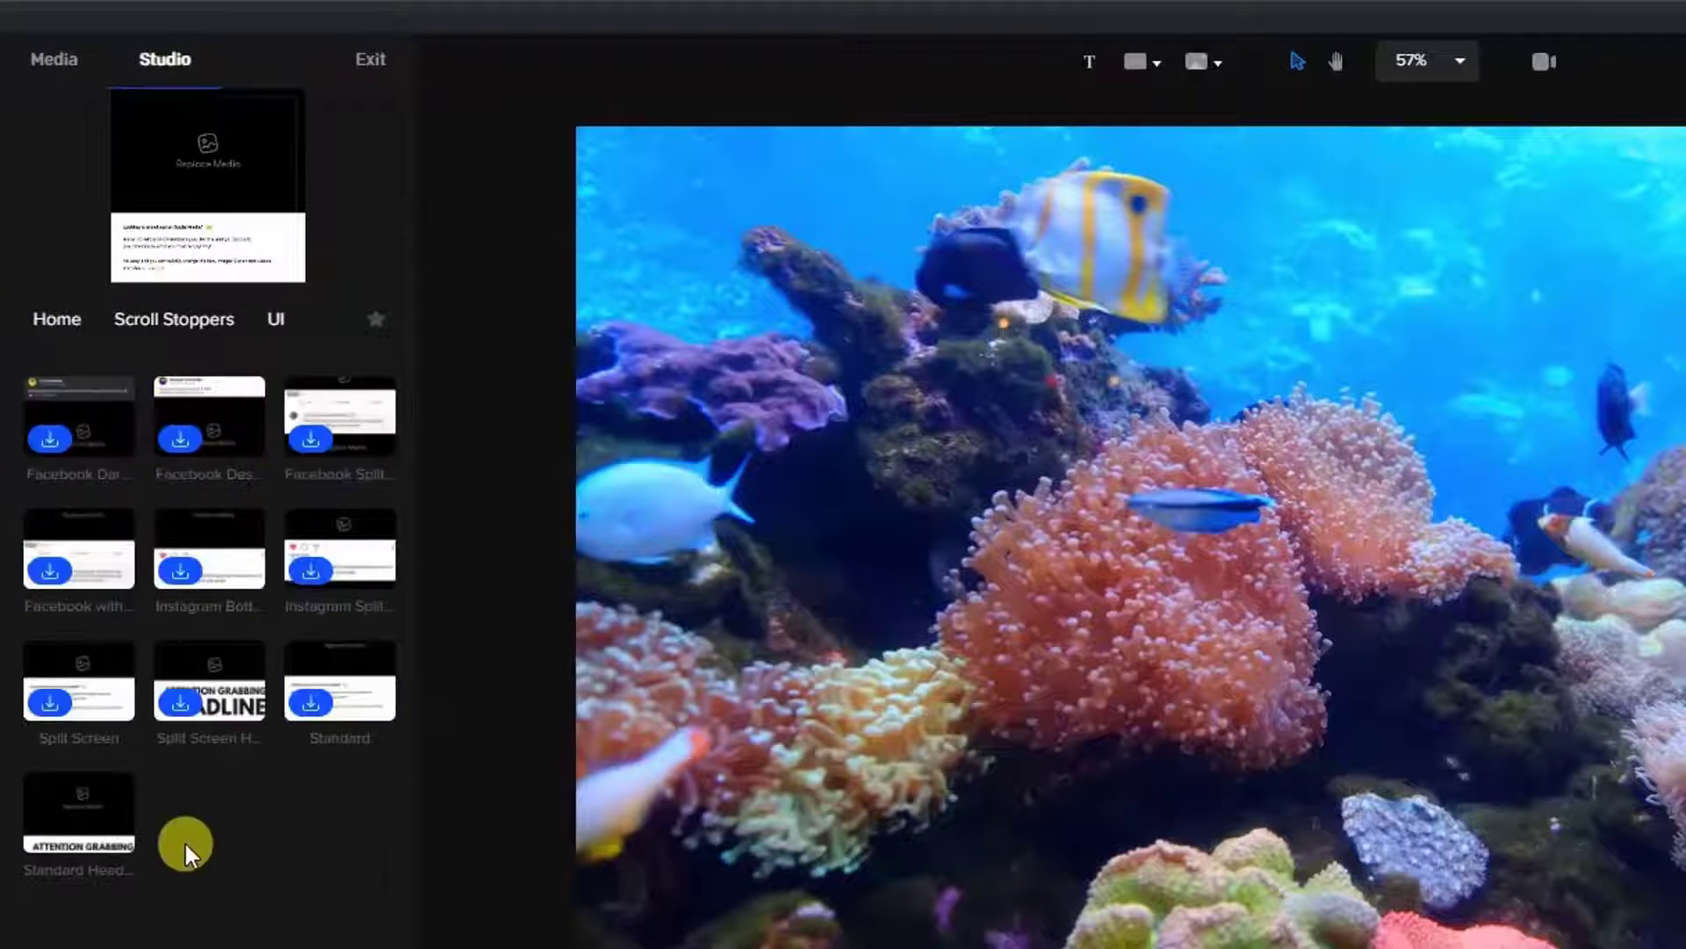
pyautogui.moveTo(66, 821); pyautogui.dragTo(870, 364)
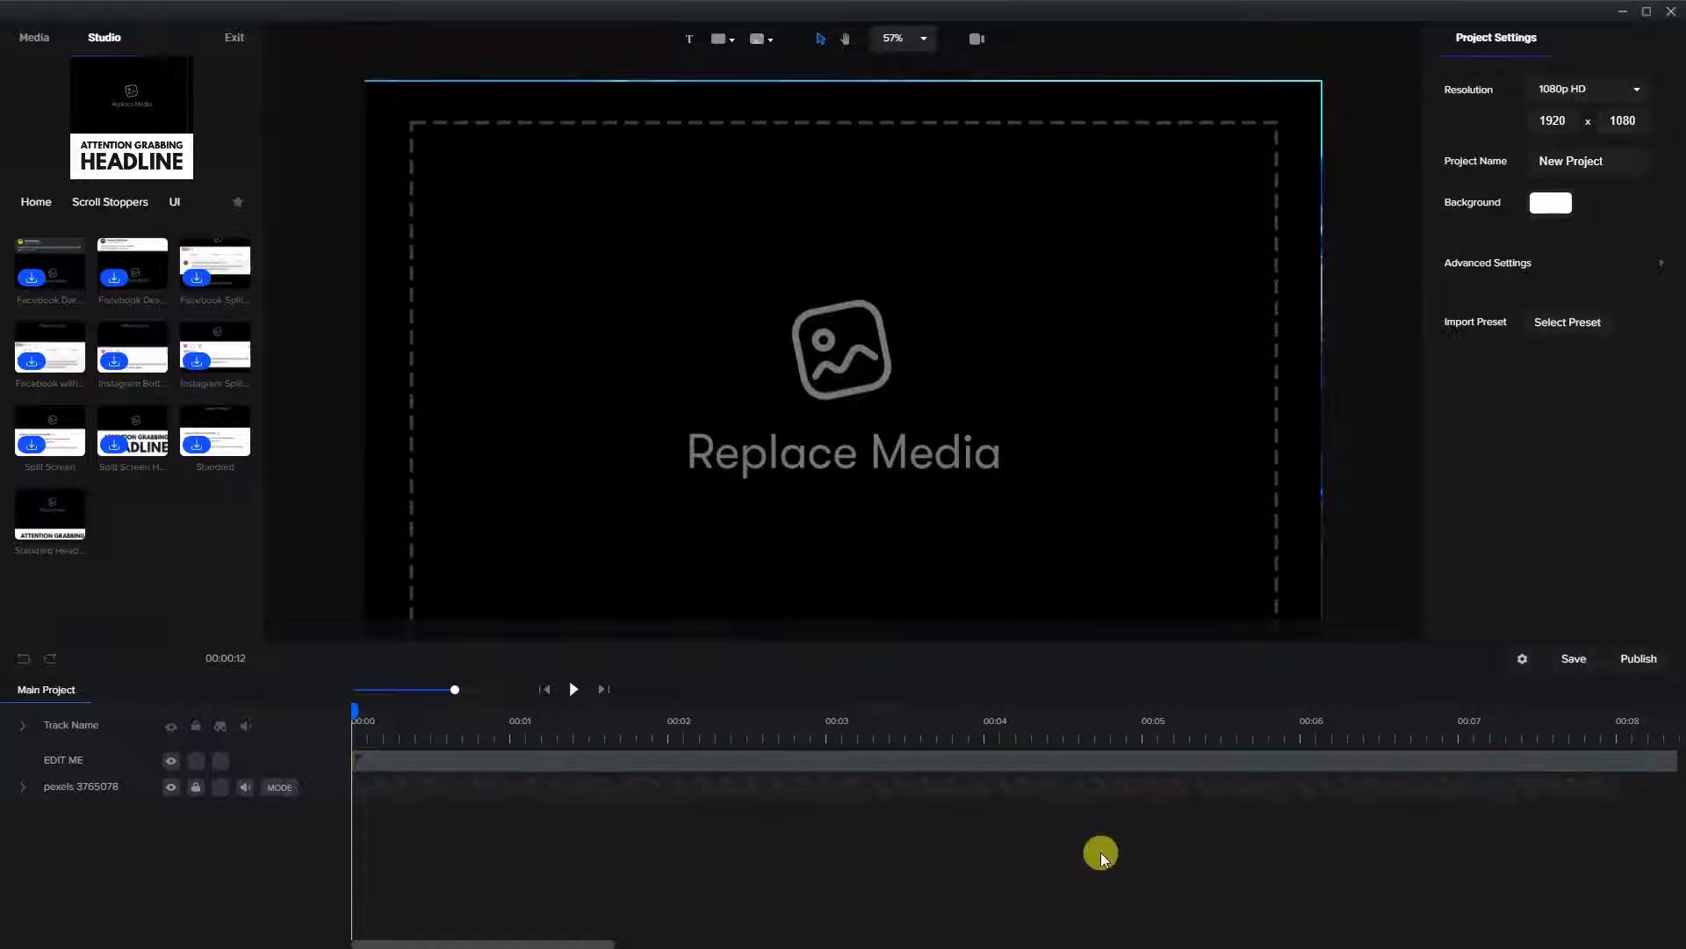
pyautogui.scroll(-6, 830, 421)
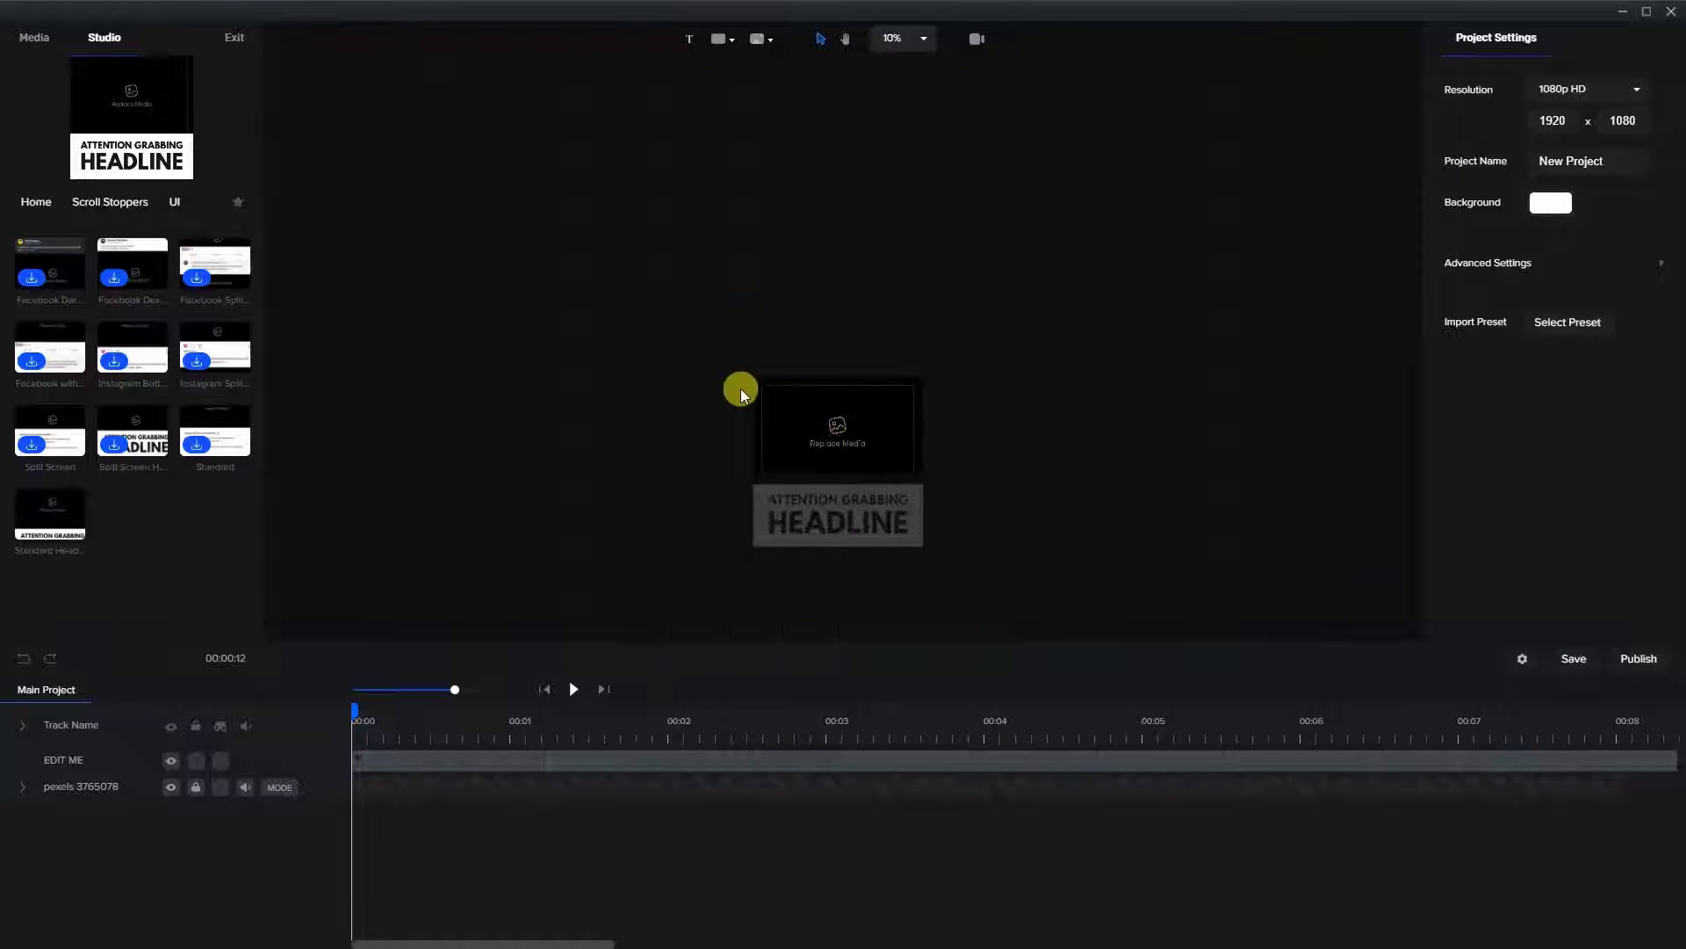
# Ungroup the headline template into its four layers and re-enable the UI BOTTOM layer.
pyautogui.moveTo(720, 377); pyautogui.dragTo(987, 563)
pyautogui.rightClick(502, 760)
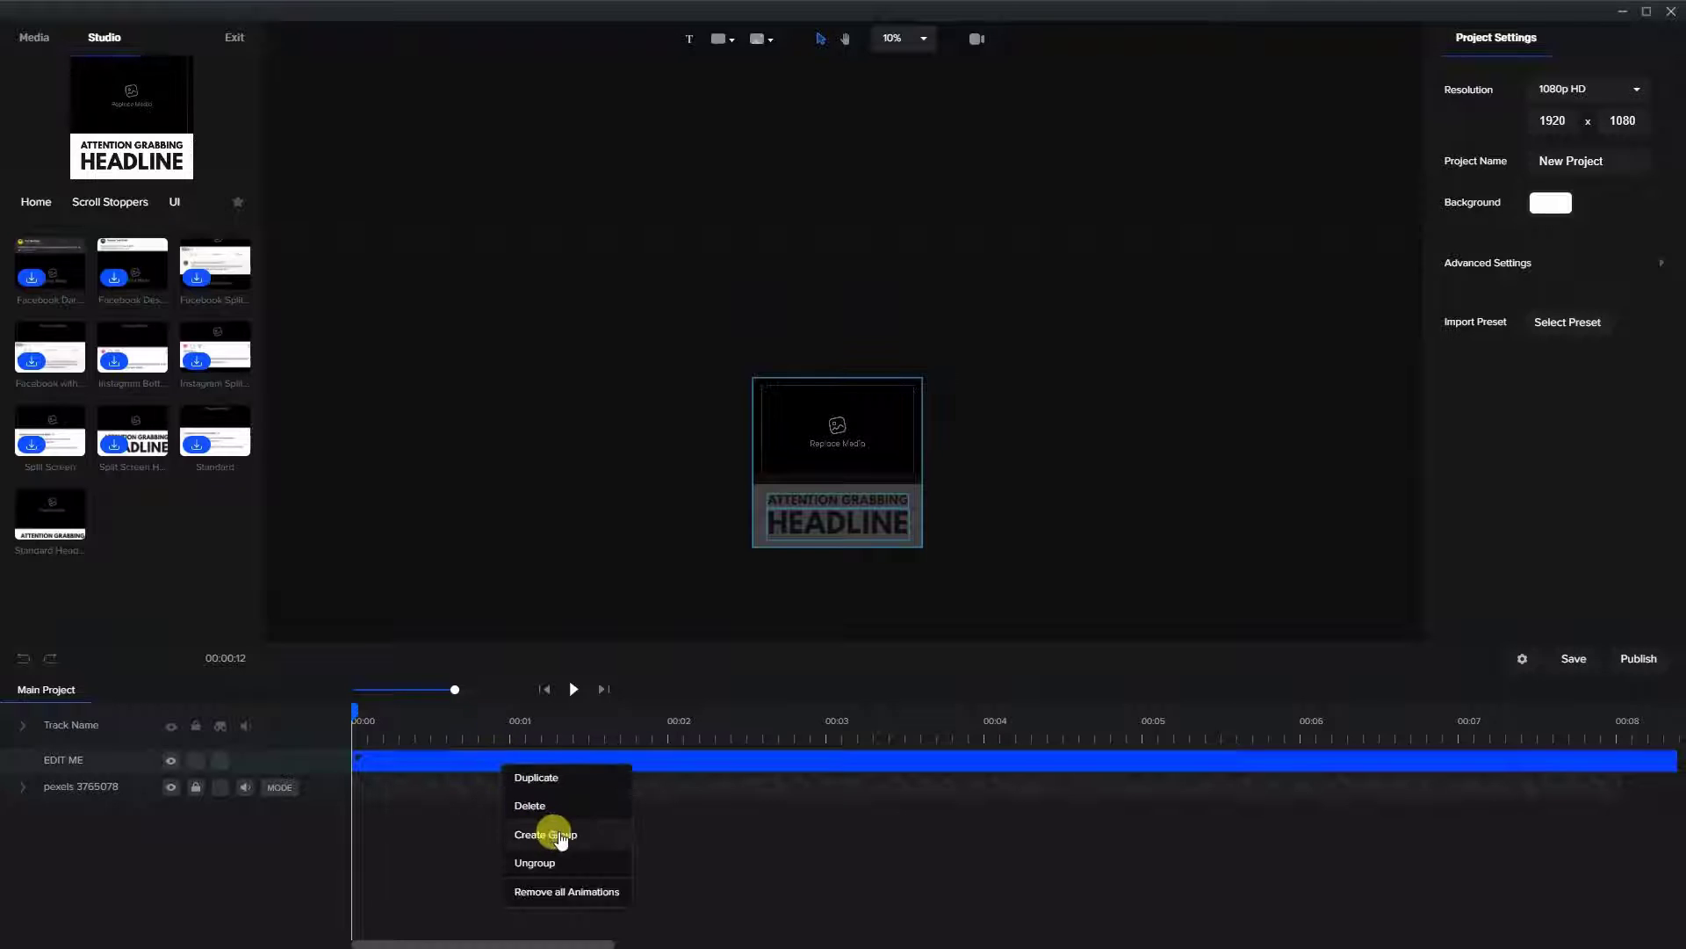
pyautogui.click(552, 862)
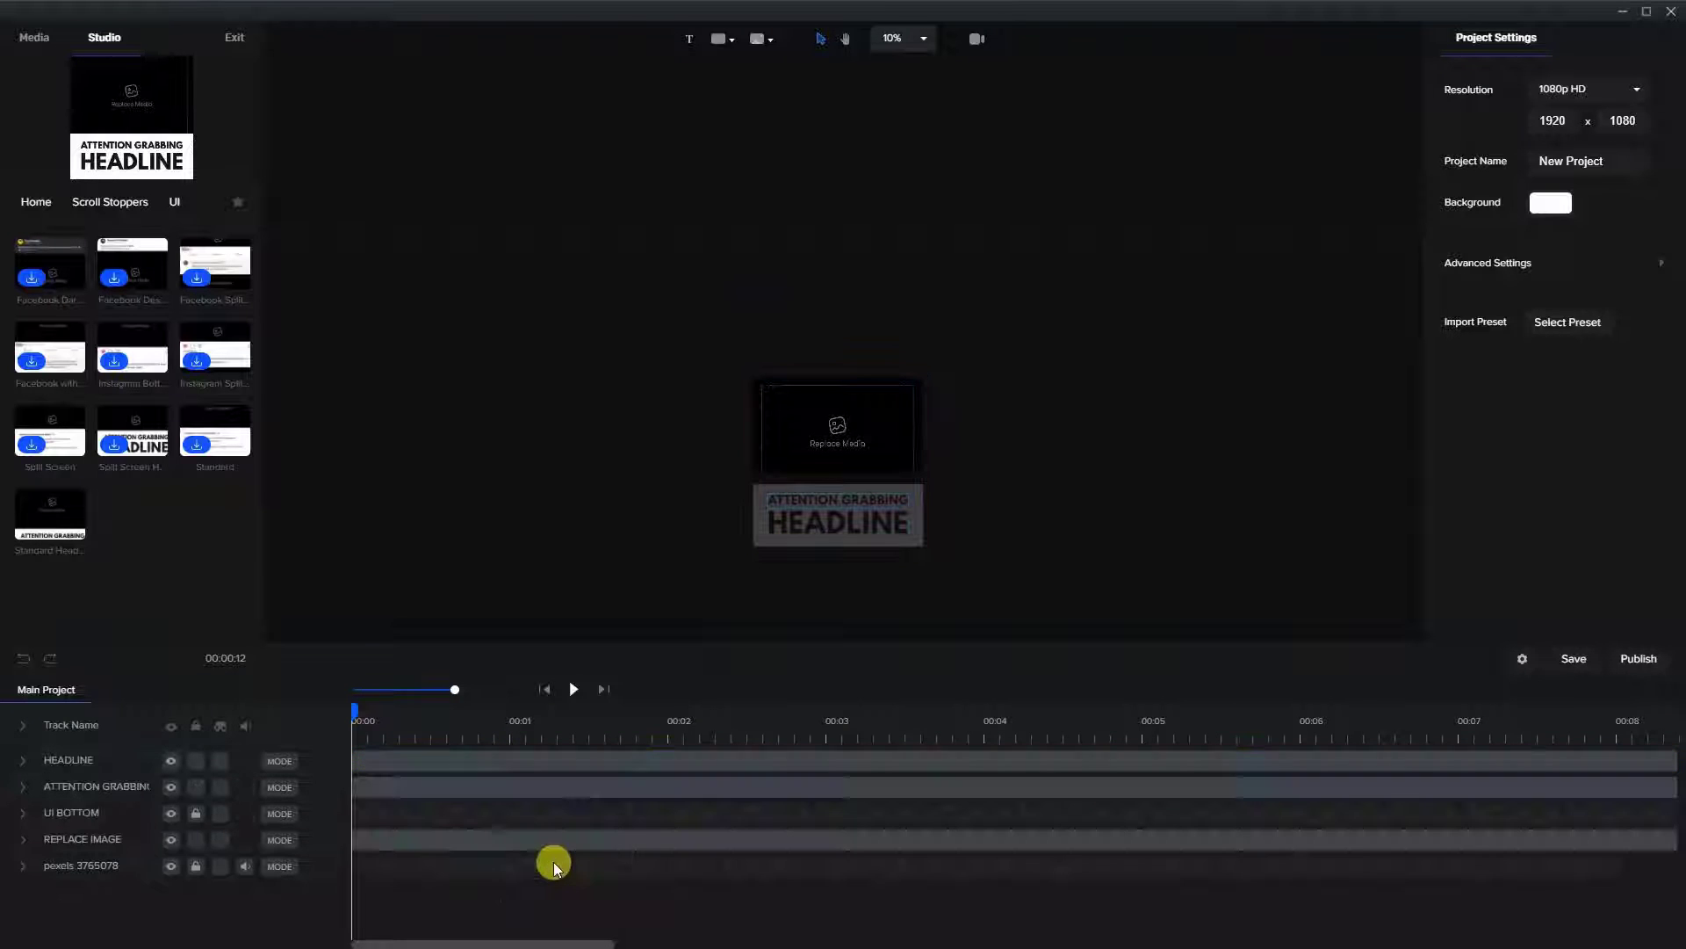
pyautogui.click(197, 816)
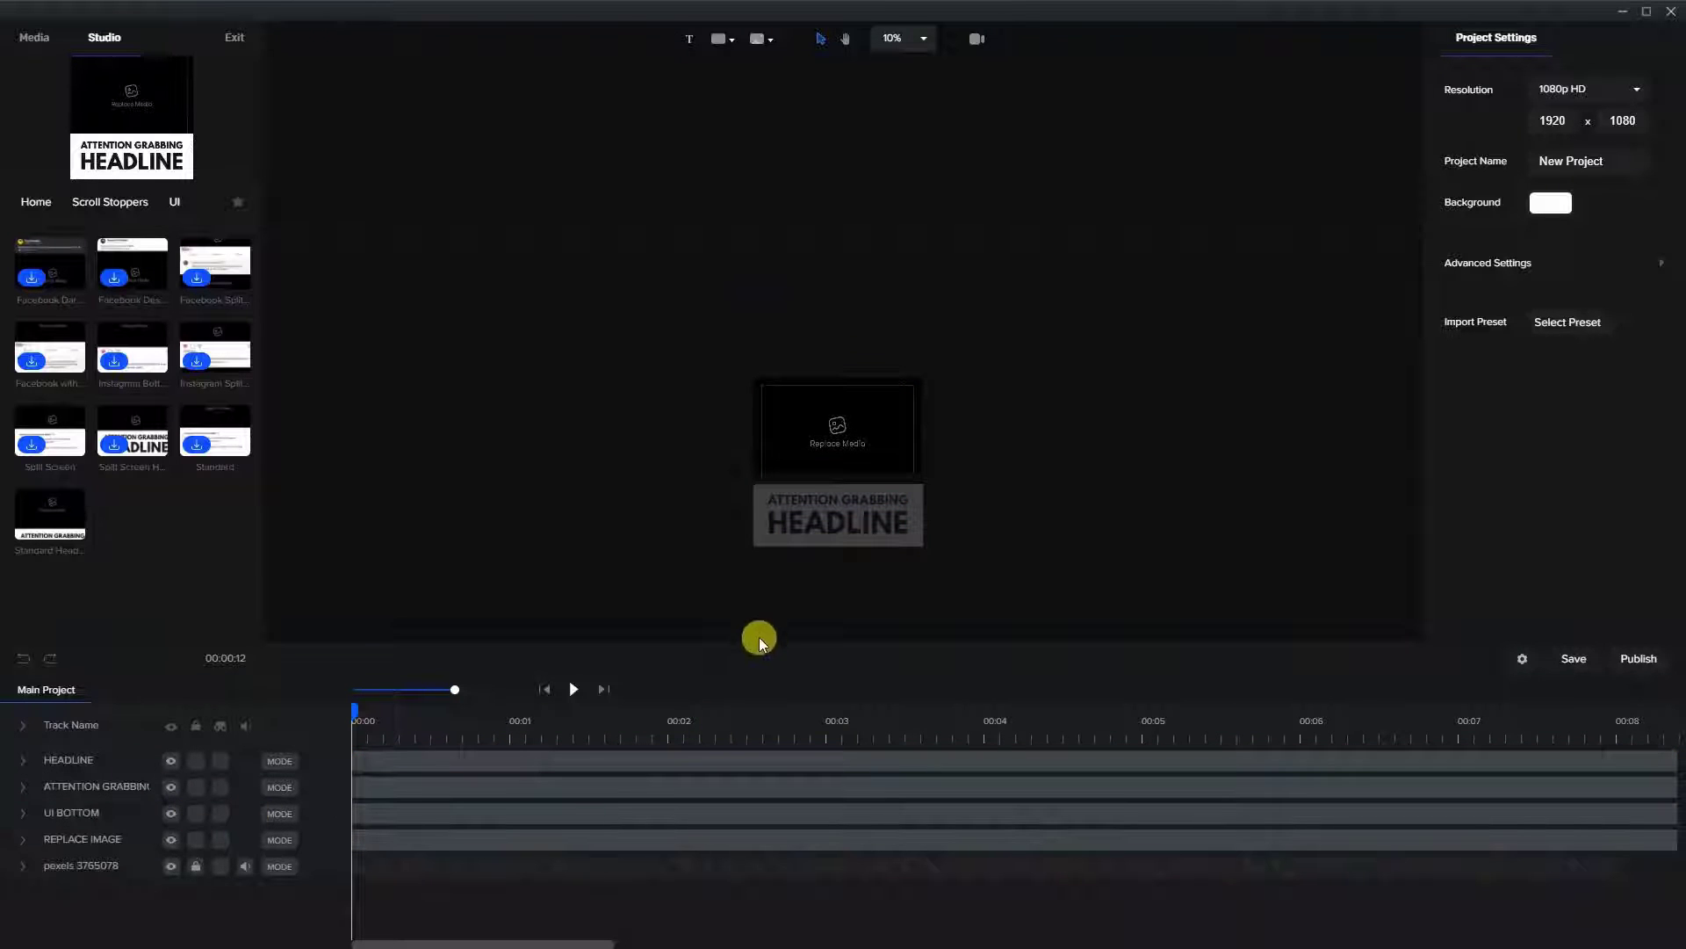
# Shrink all four card layers to a small box and move it toward the canvas centre at Fit to Screen zoom.
pyautogui.moveTo(722, 354); pyautogui.dragTo(956, 556)
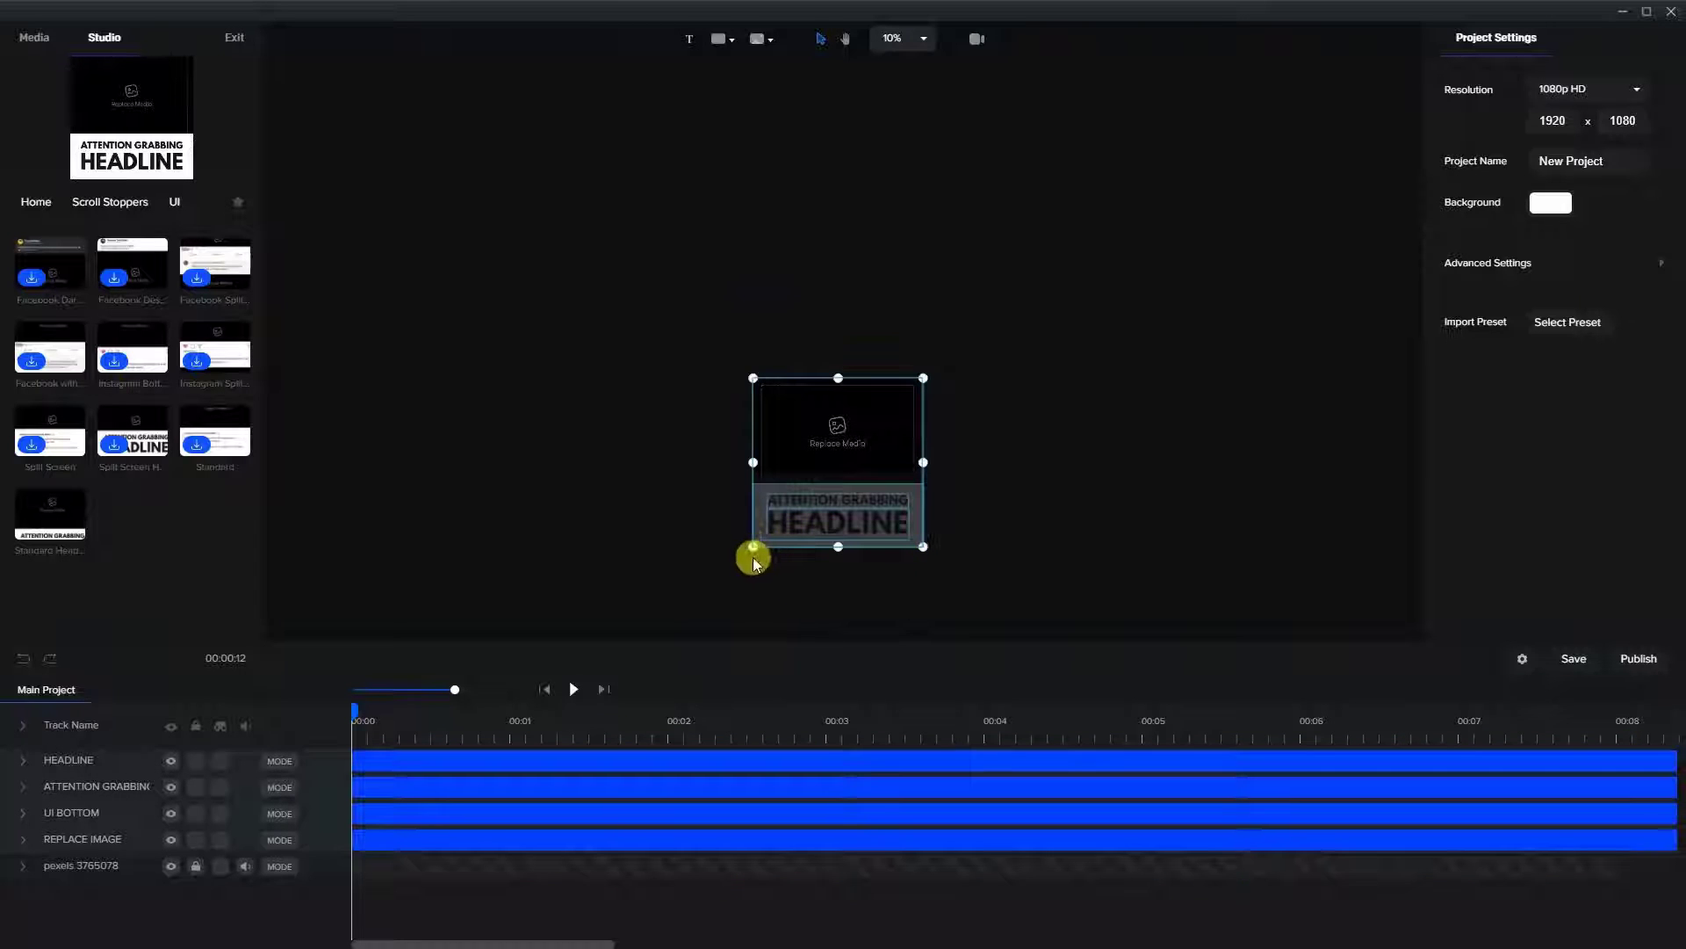
pyautogui.moveTo(748, 544); pyautogui.dragTo(851, 412)
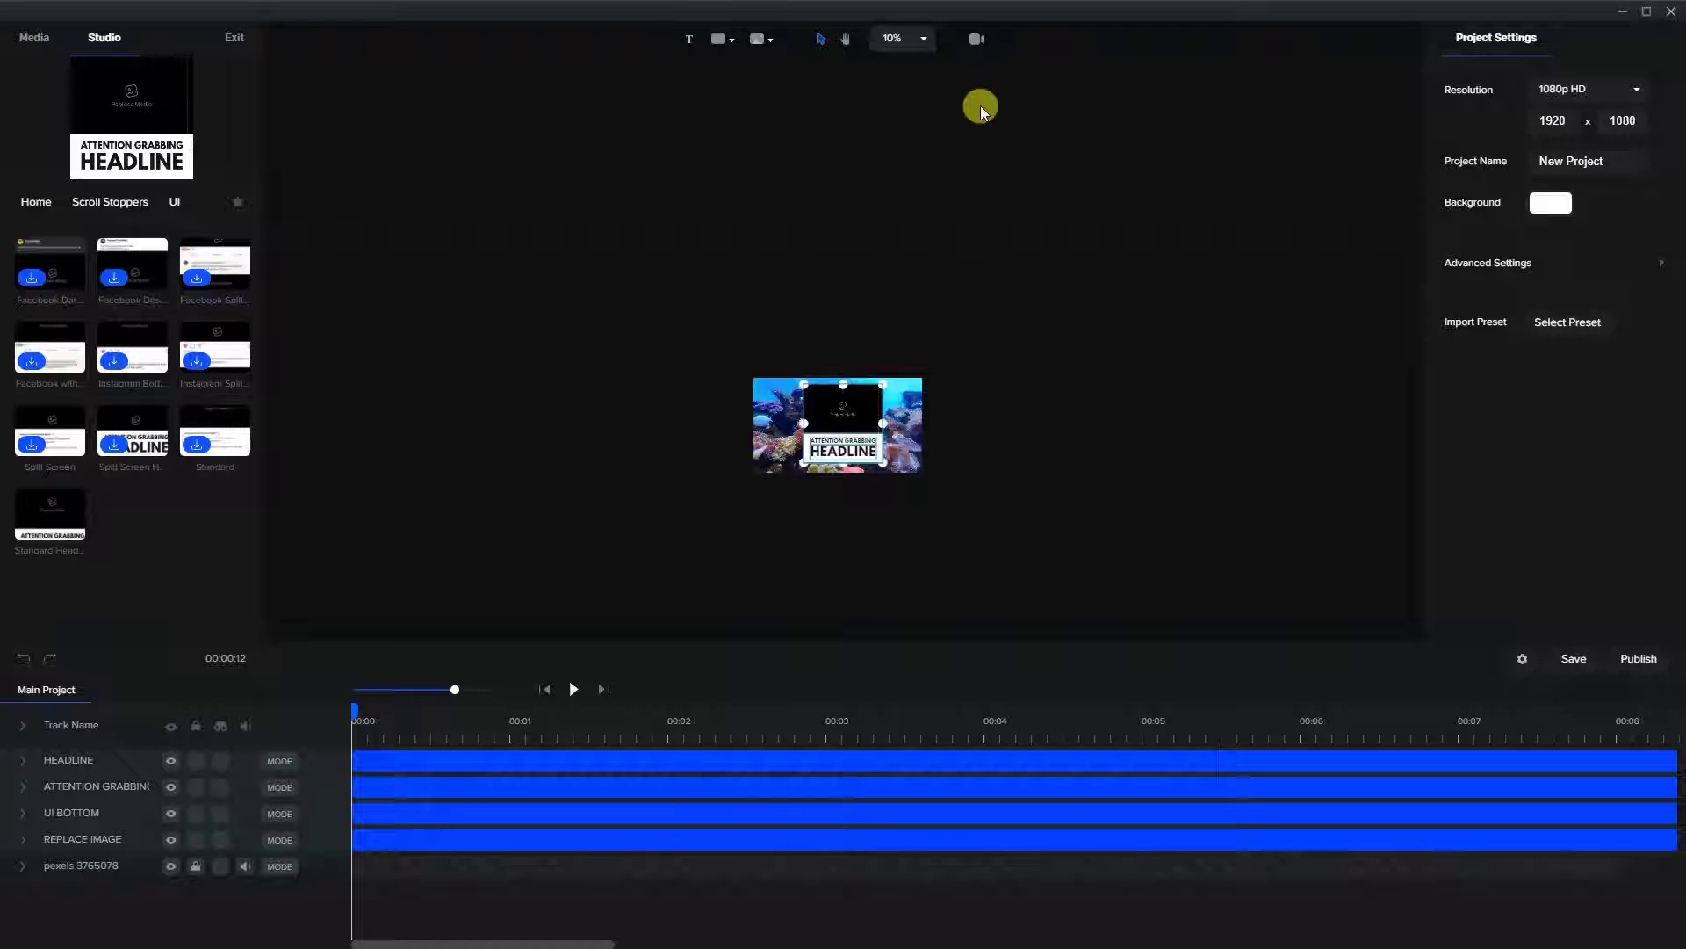
pyautogui.click(905, 42)
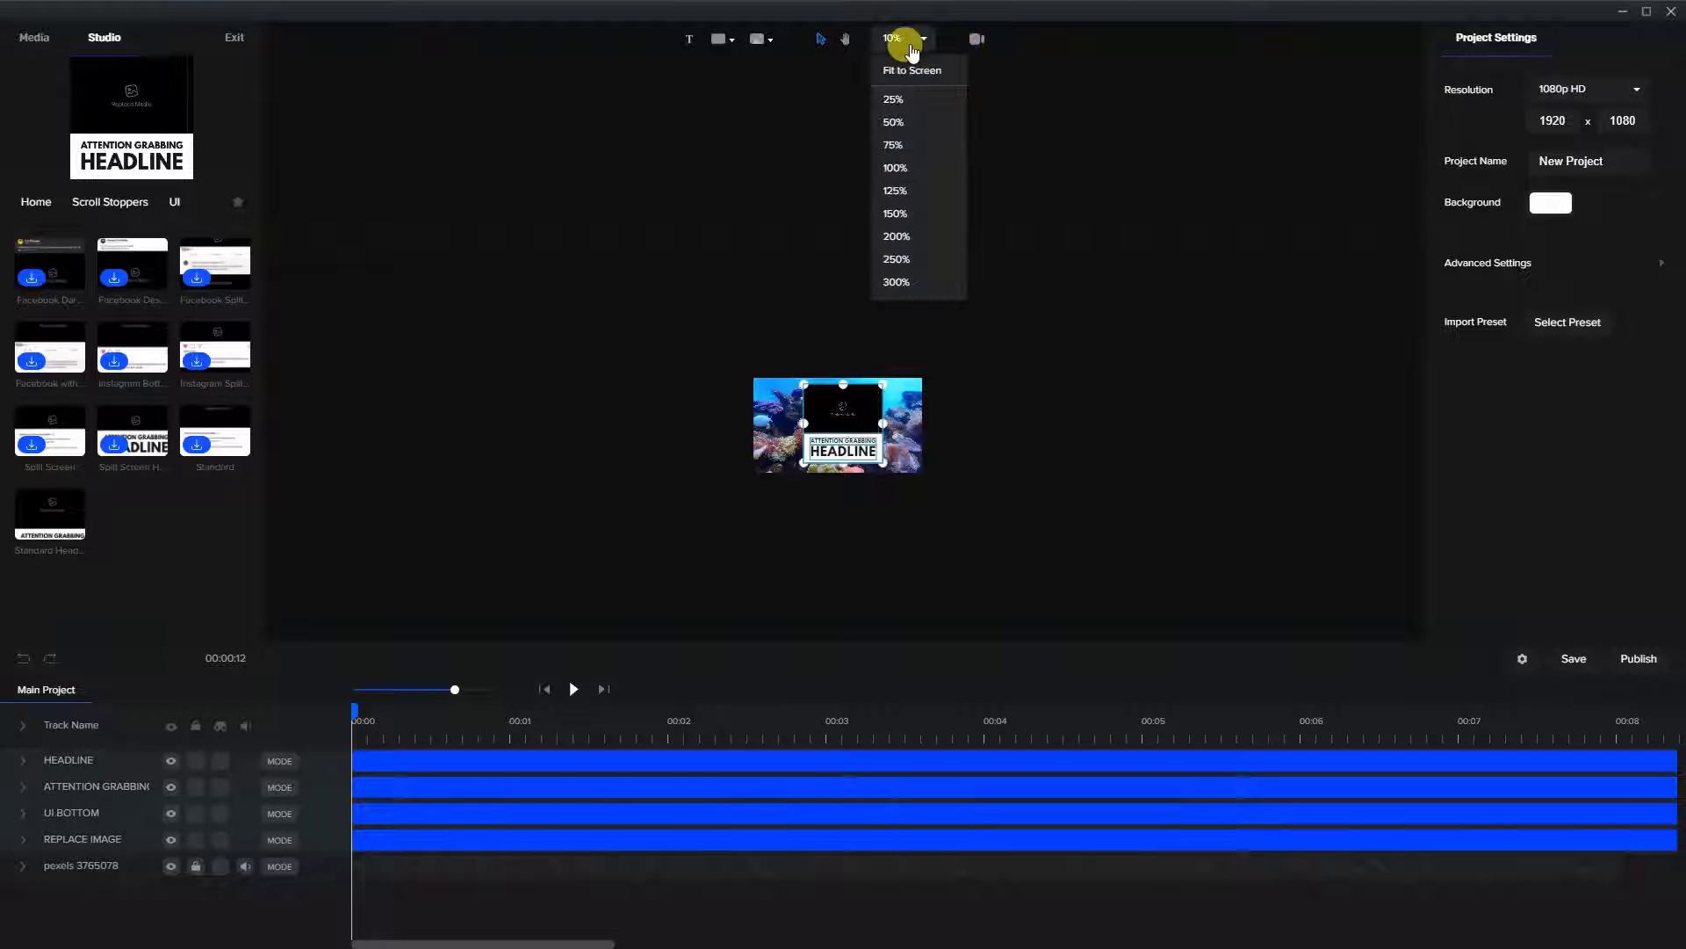
pyautogui.click(900, 84)
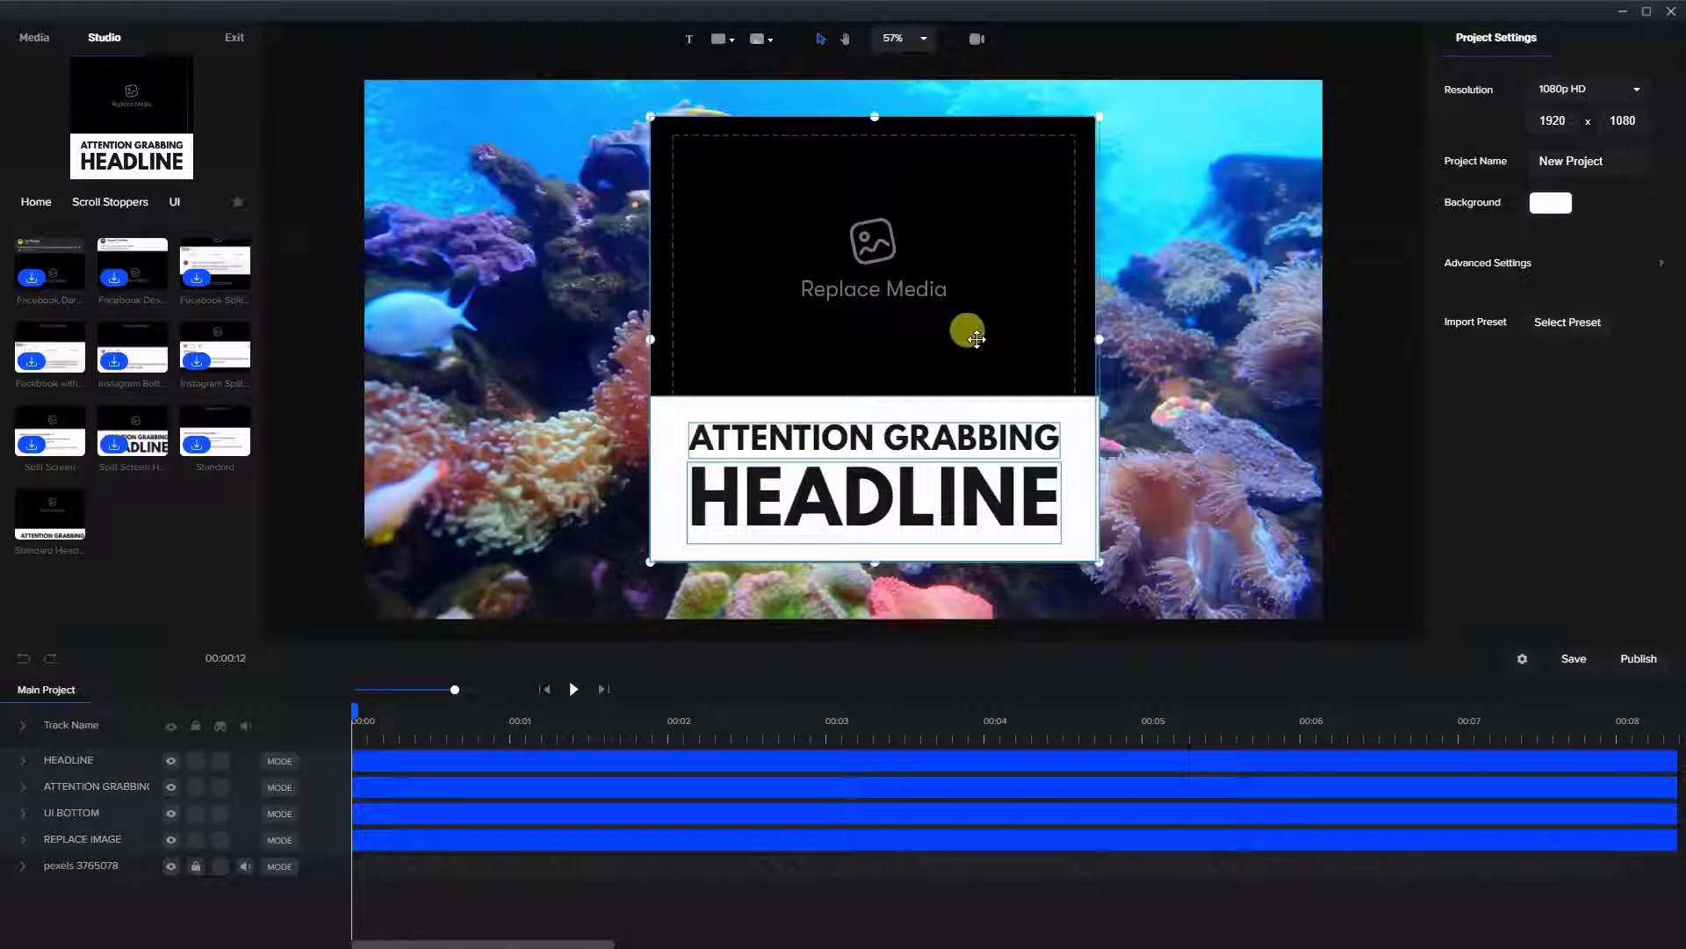
pyautogui.moveTo(913, 458); pyautogui.dragTo(844, 373)
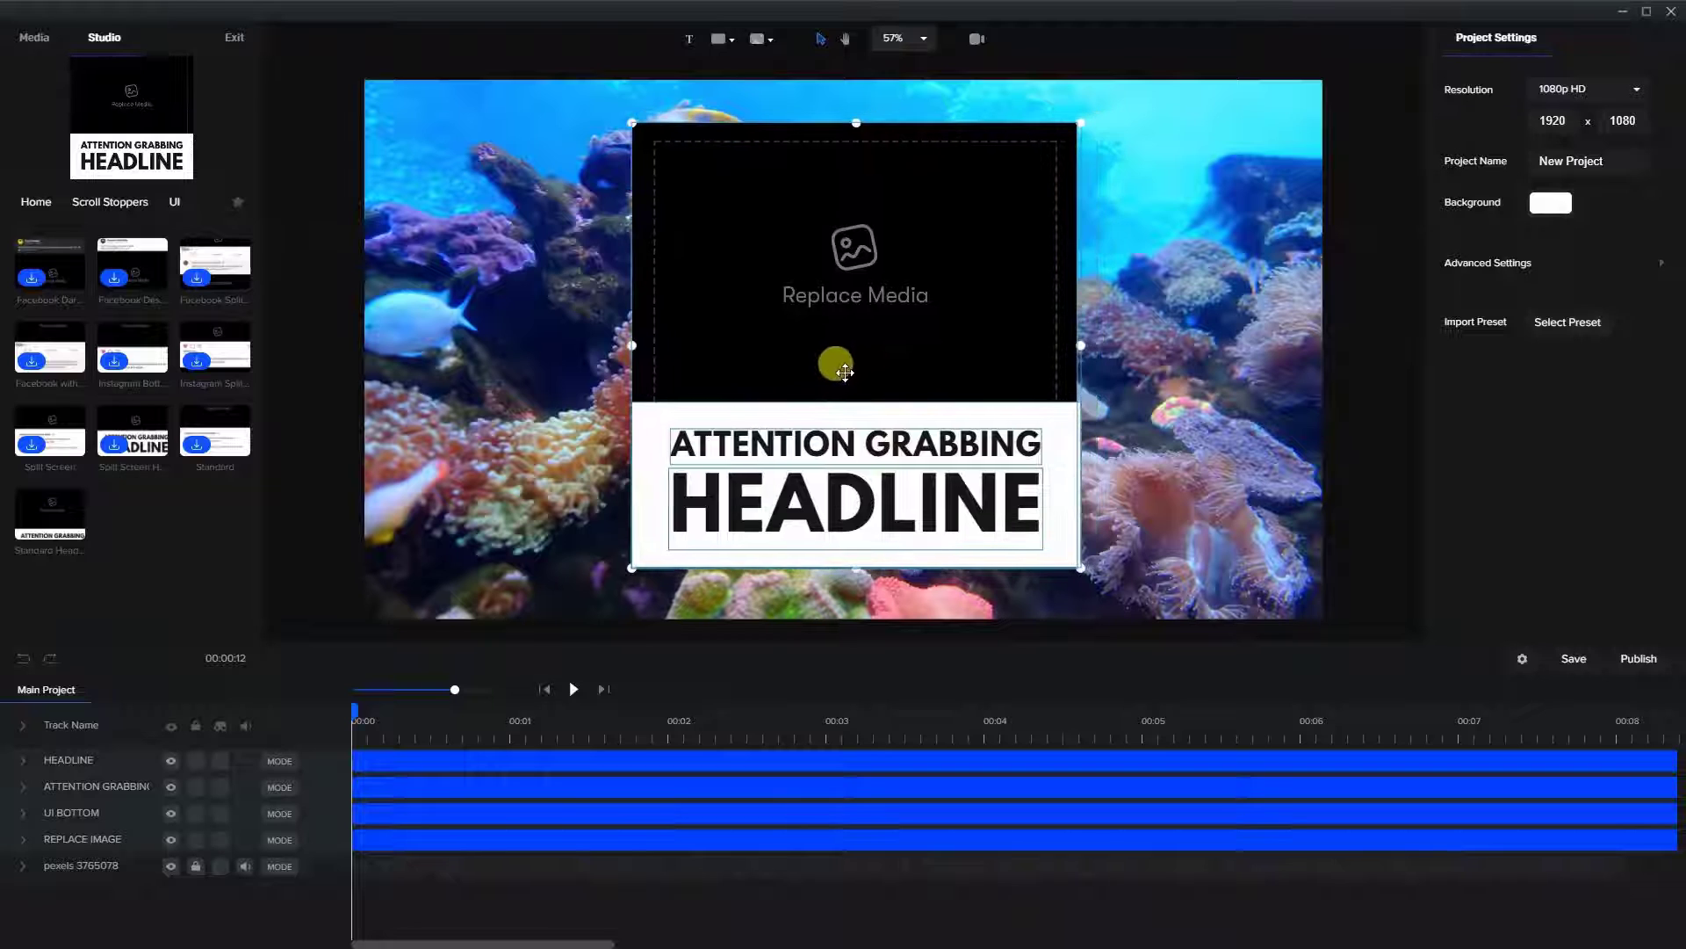
# Confirm snapping in Advanced Settings and snap the four-layer headline card to the exact canvas centre.
pyautogui.click(1353, 384)
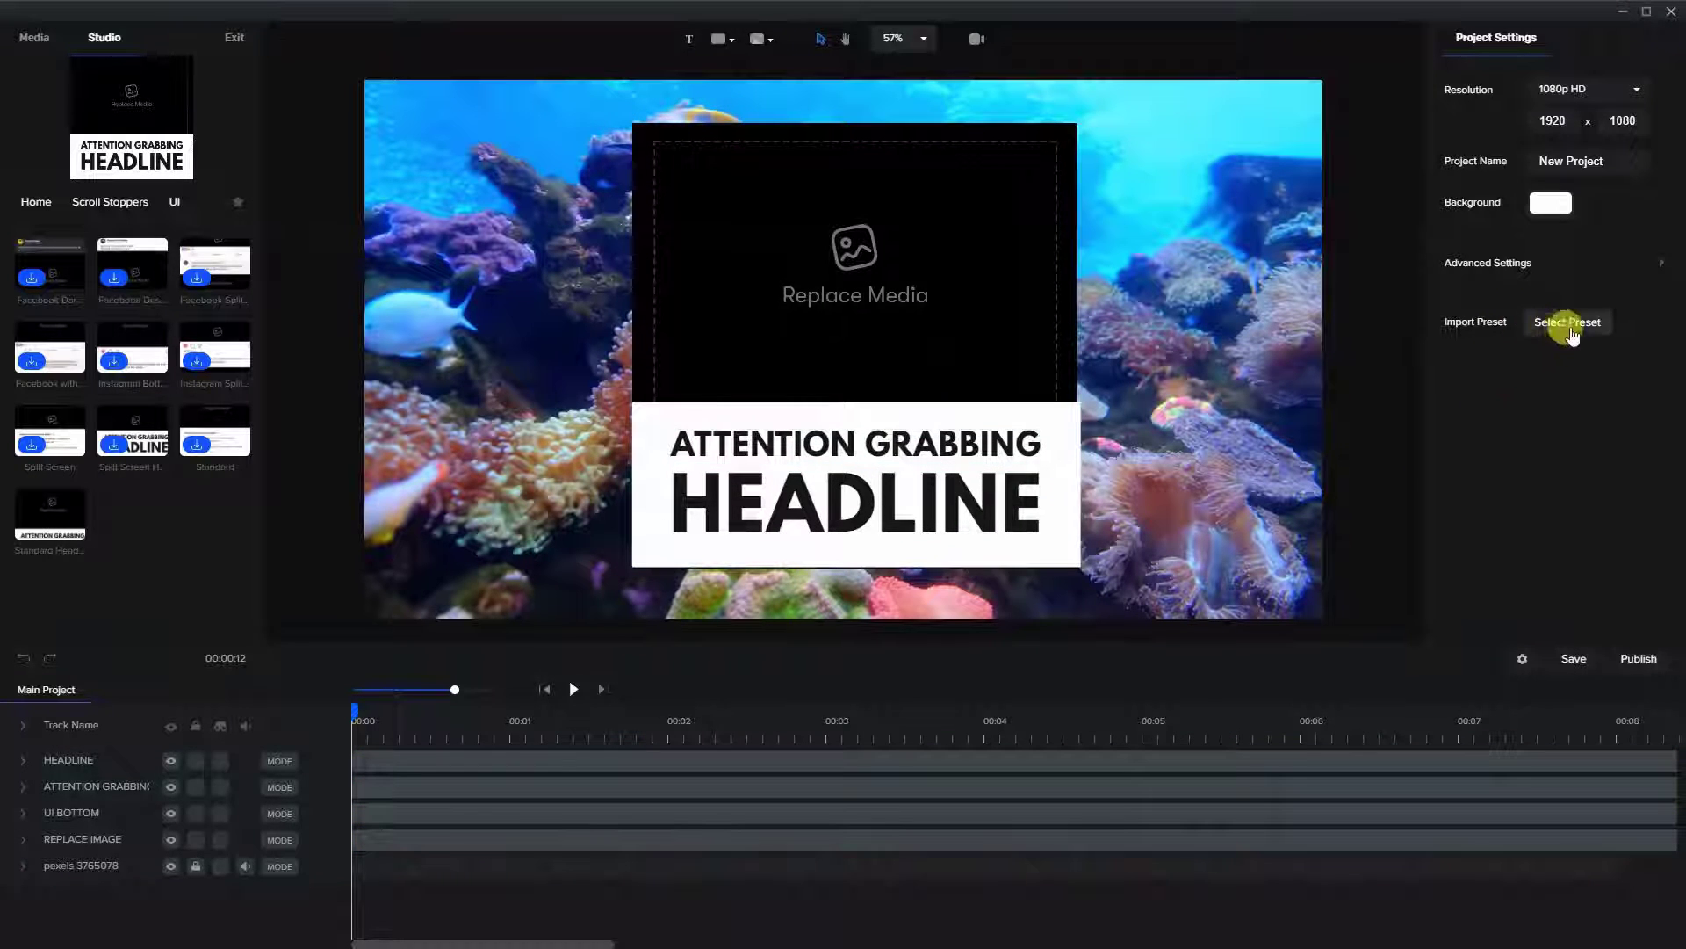
pyautogui.click(1625, 263)
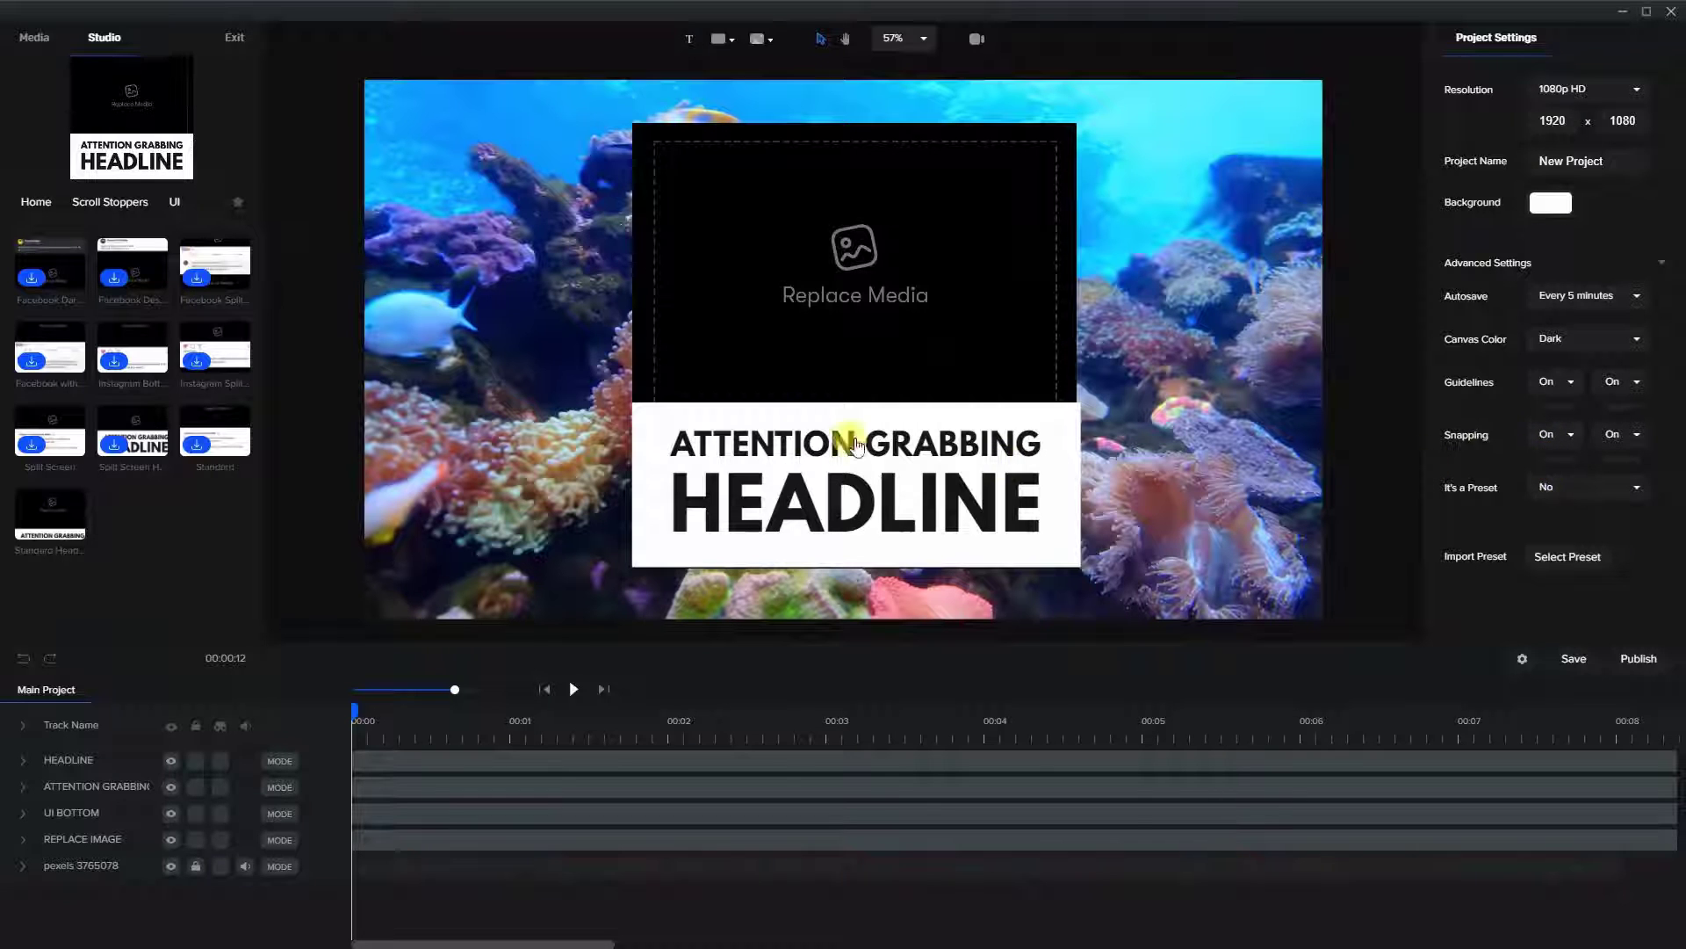
pyautogui.moveTo(529, 101); pyautogui.dragTo(1220, 592)
pyautogui.moveTo(930, 376); pyautogui.dragTo(878, 338)
pyautogui.click(894, 284)
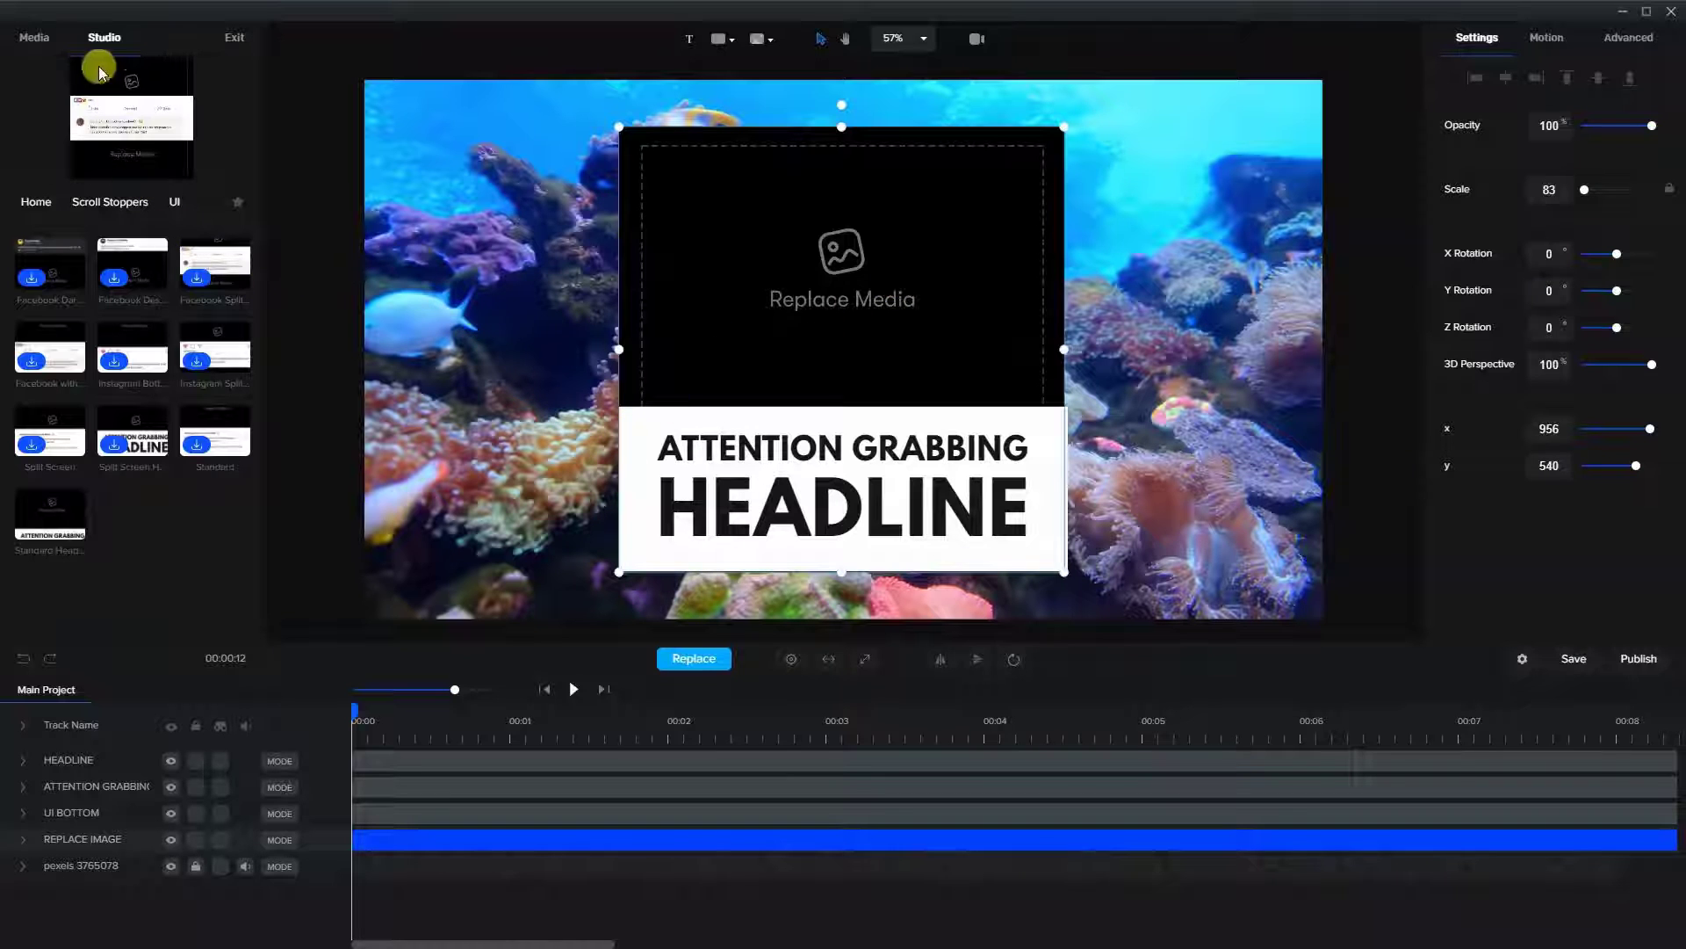
# Replace the card's photo placeholder with dolphin image pexels 64219, shifted up to fill the top half.
pyautogui.click(33, 37)
pyautogui.click(85, 307)
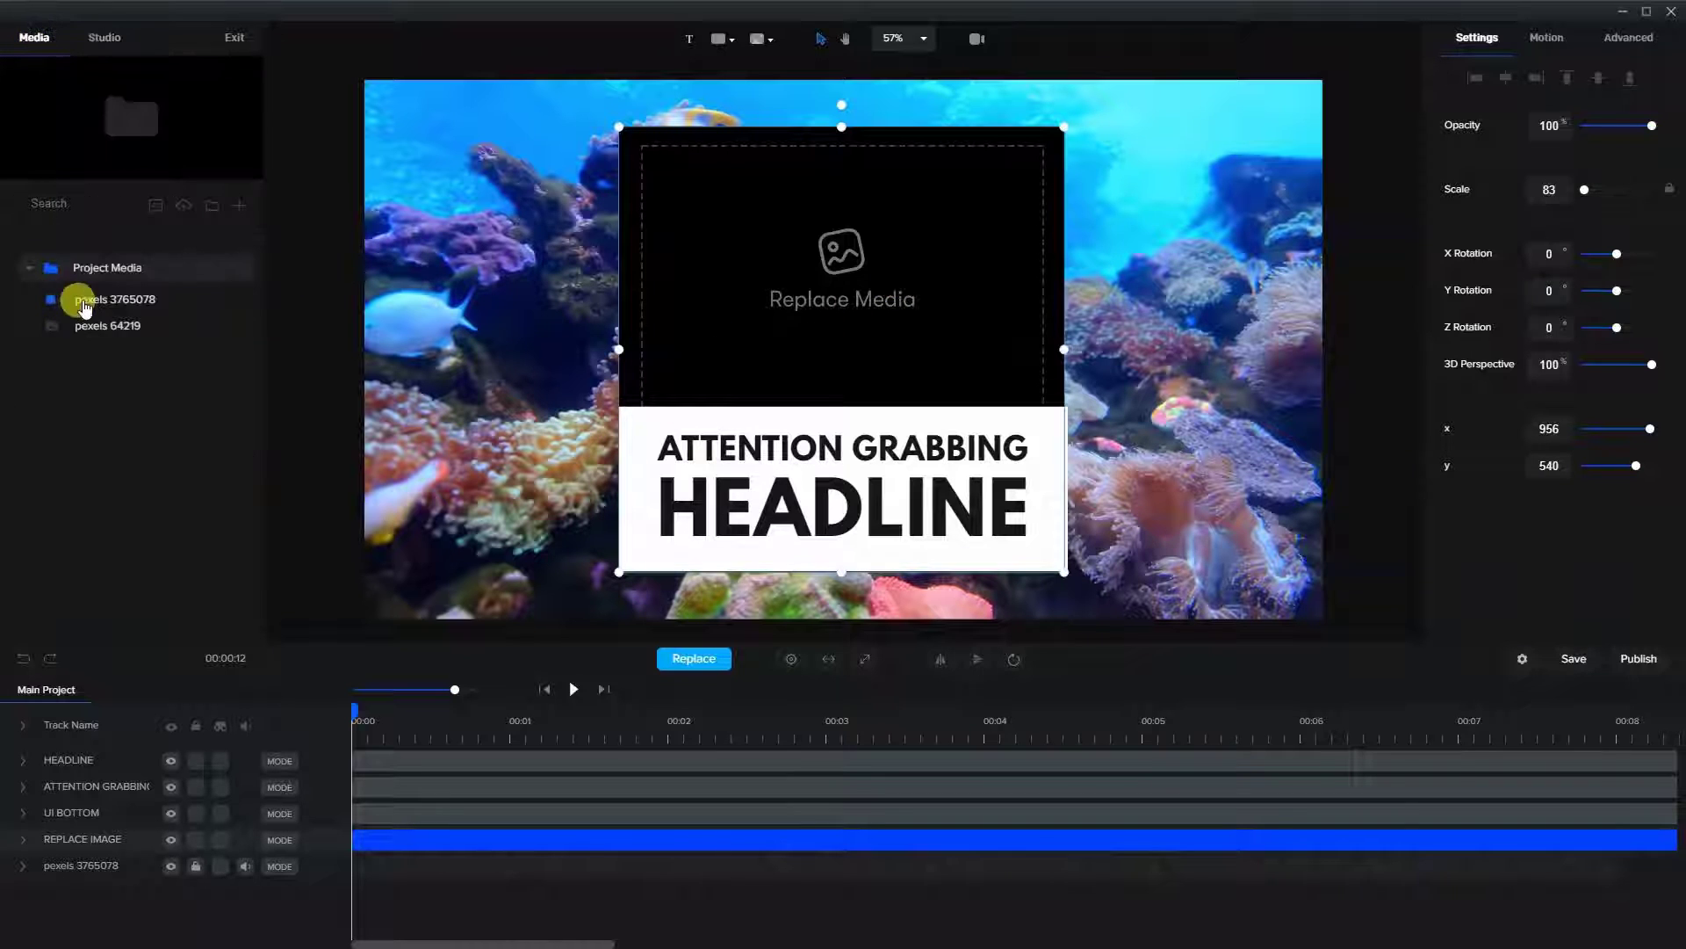
pyautogui.click(104, 327)
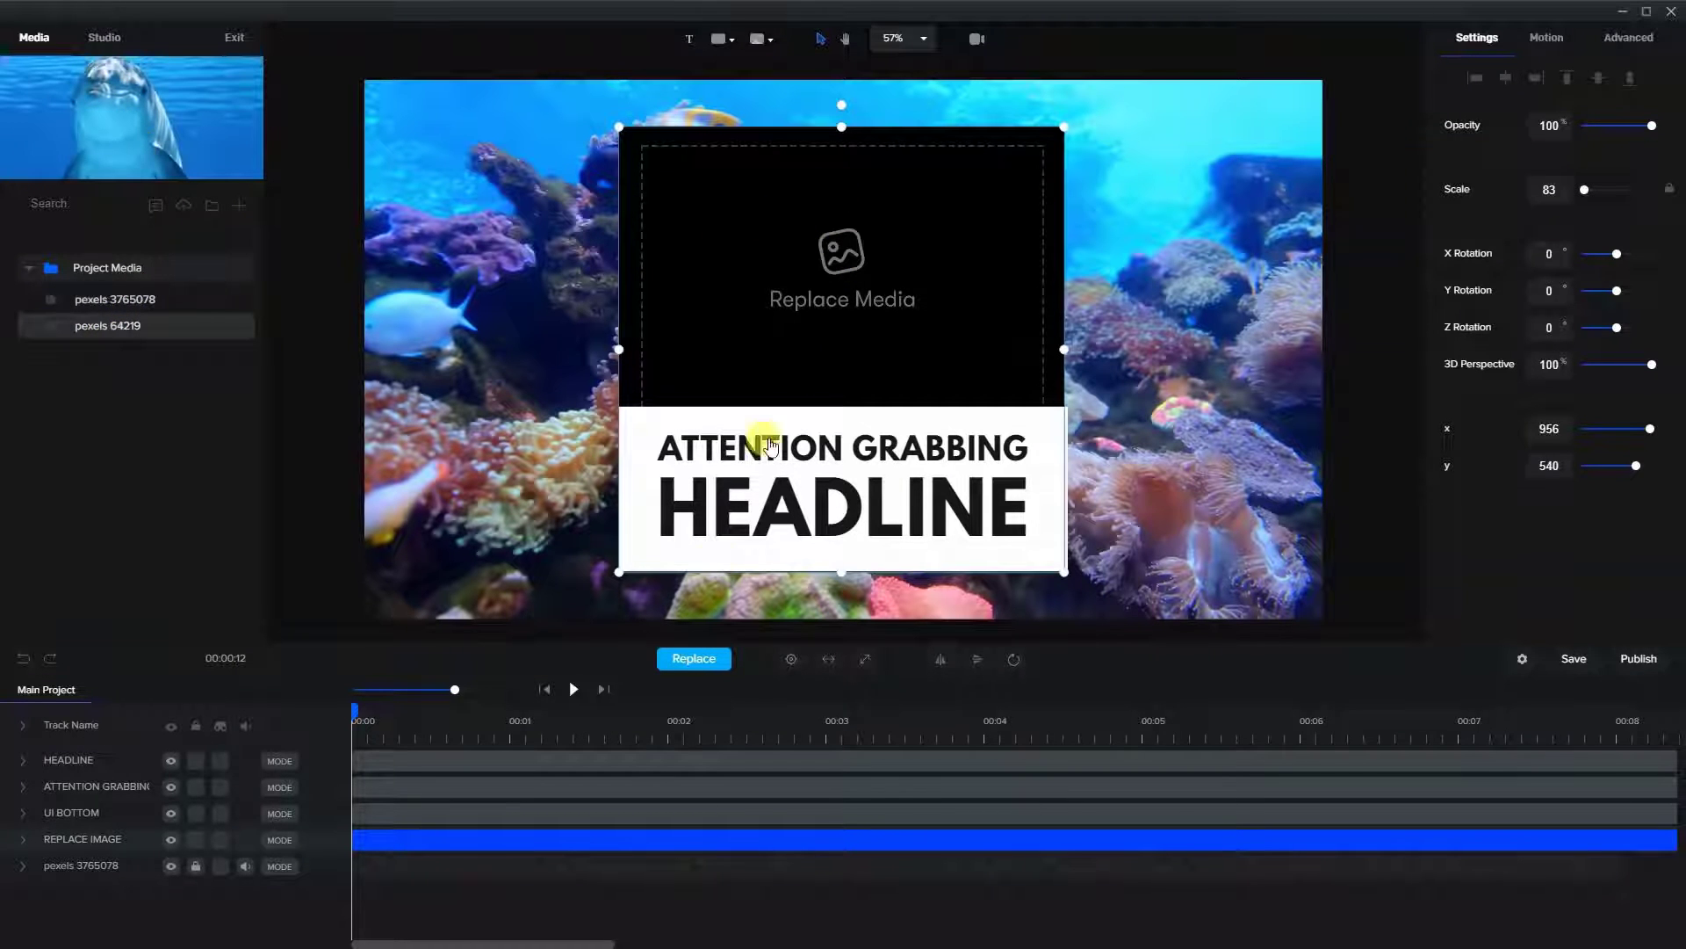
pyautogui.click(692, 658)
pyautogui.click(112, 329)
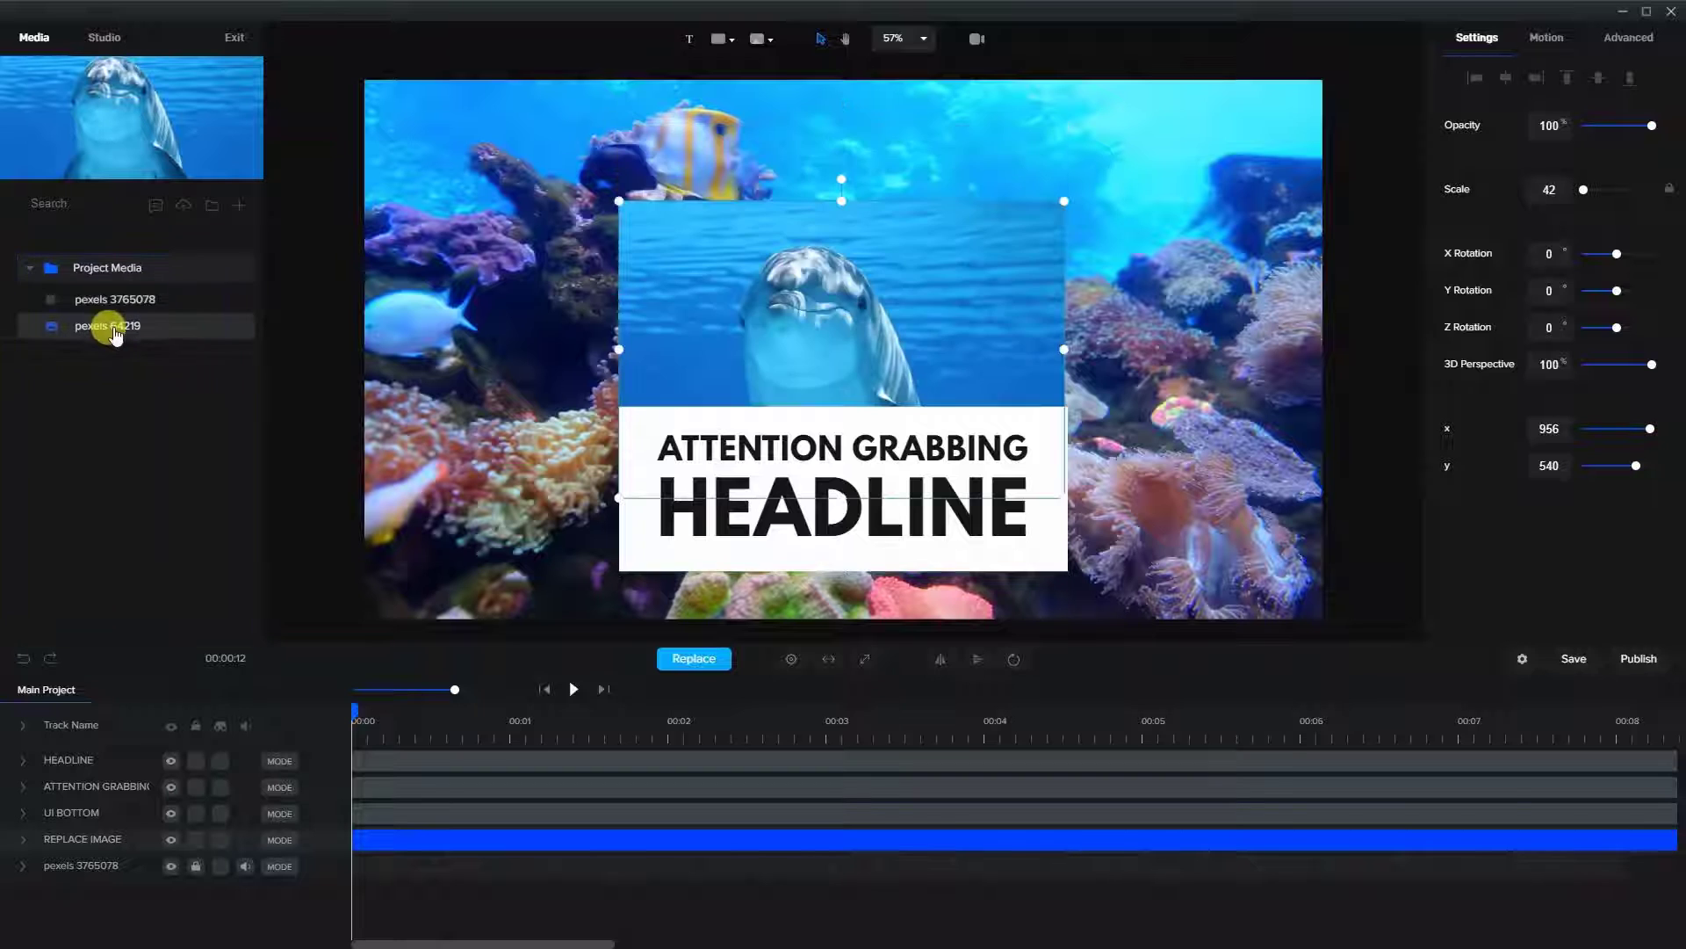
pyautogui.moveTo(850, 330); pyautogui.dragTo(912, 268)
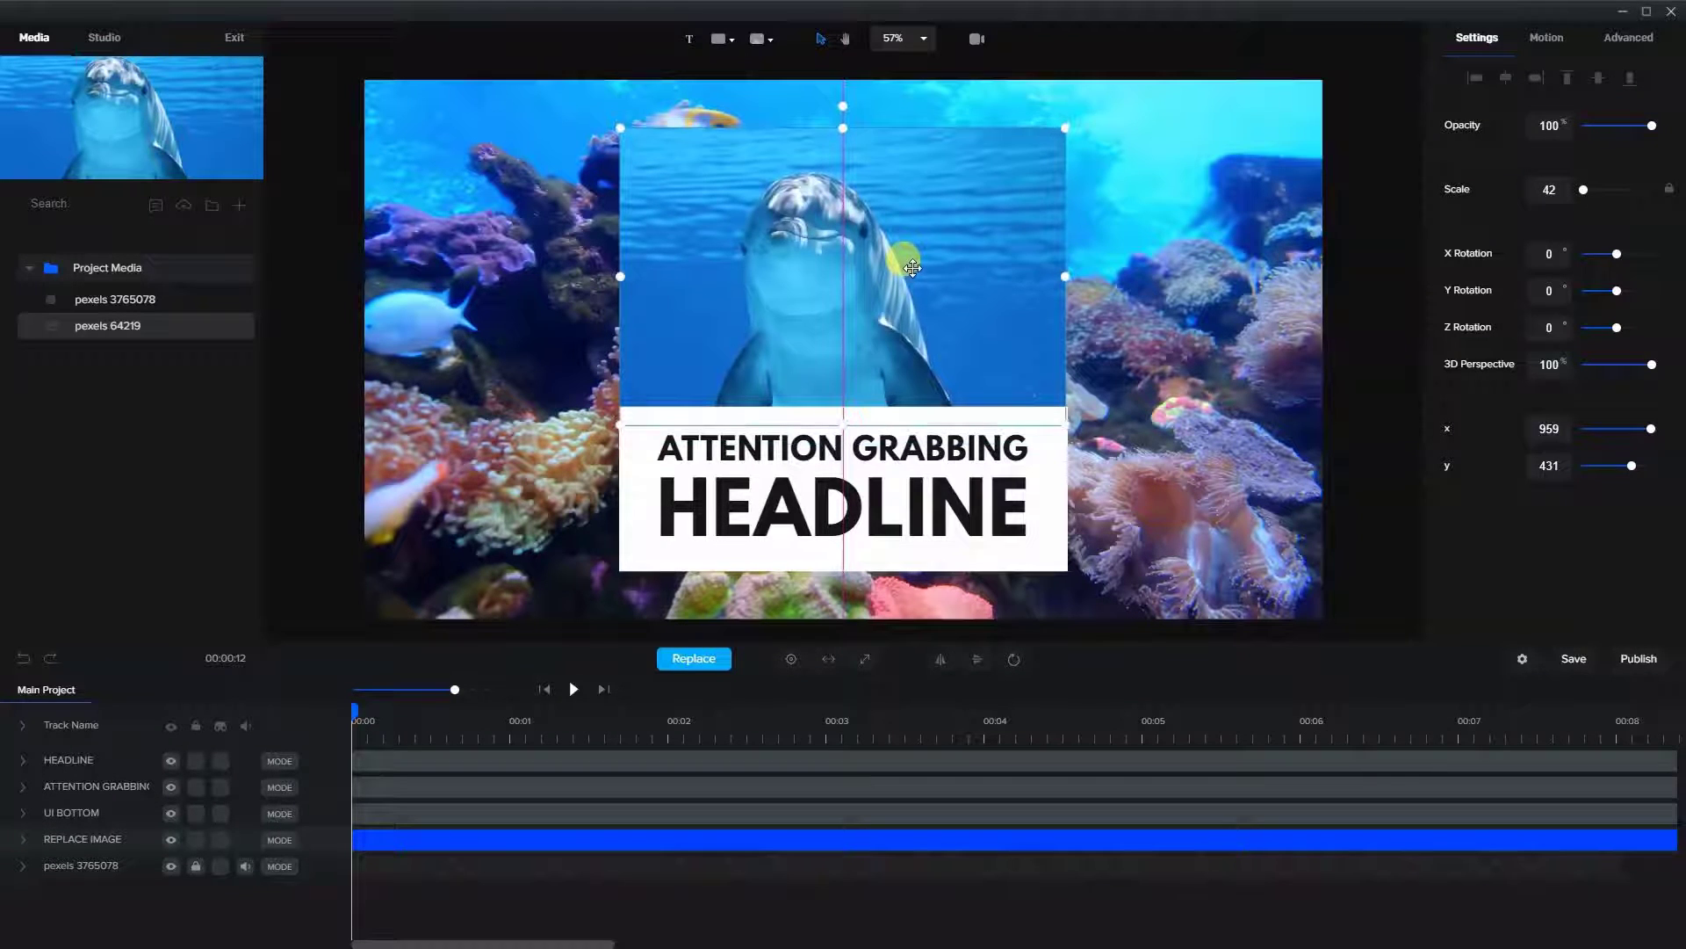
pyautogui.click(1121, 272)
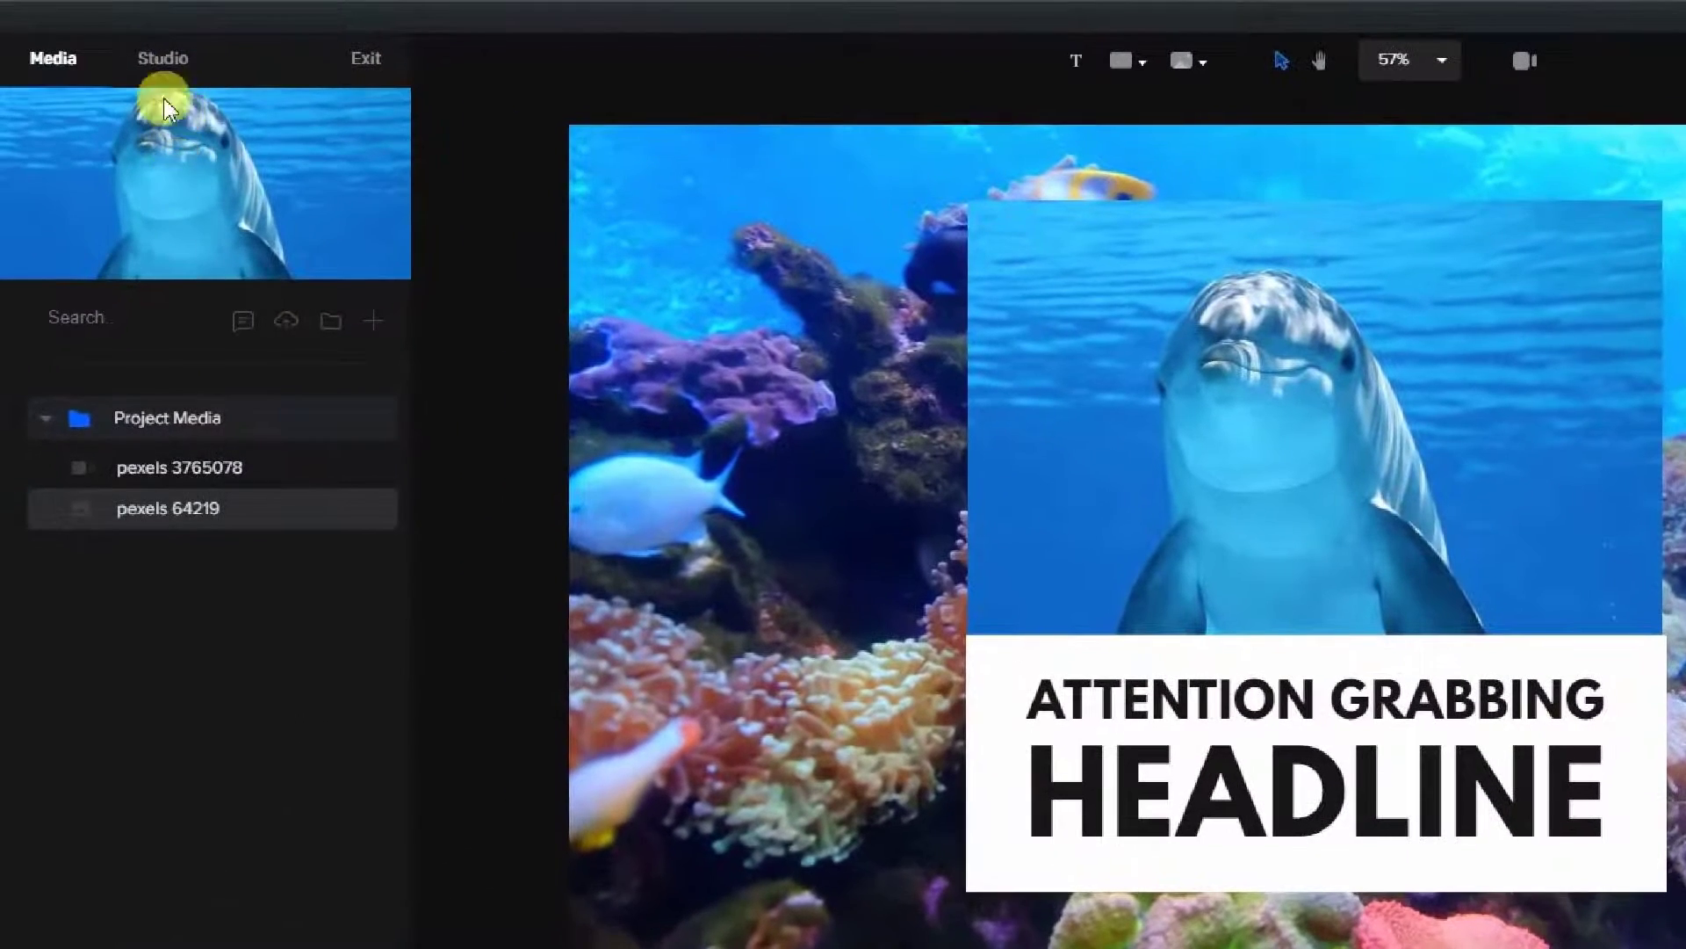
# Drop the animated Fishes effect from Scroll Stoppers onto the reef video as a new top track.
pyautogui.click(159, 56)
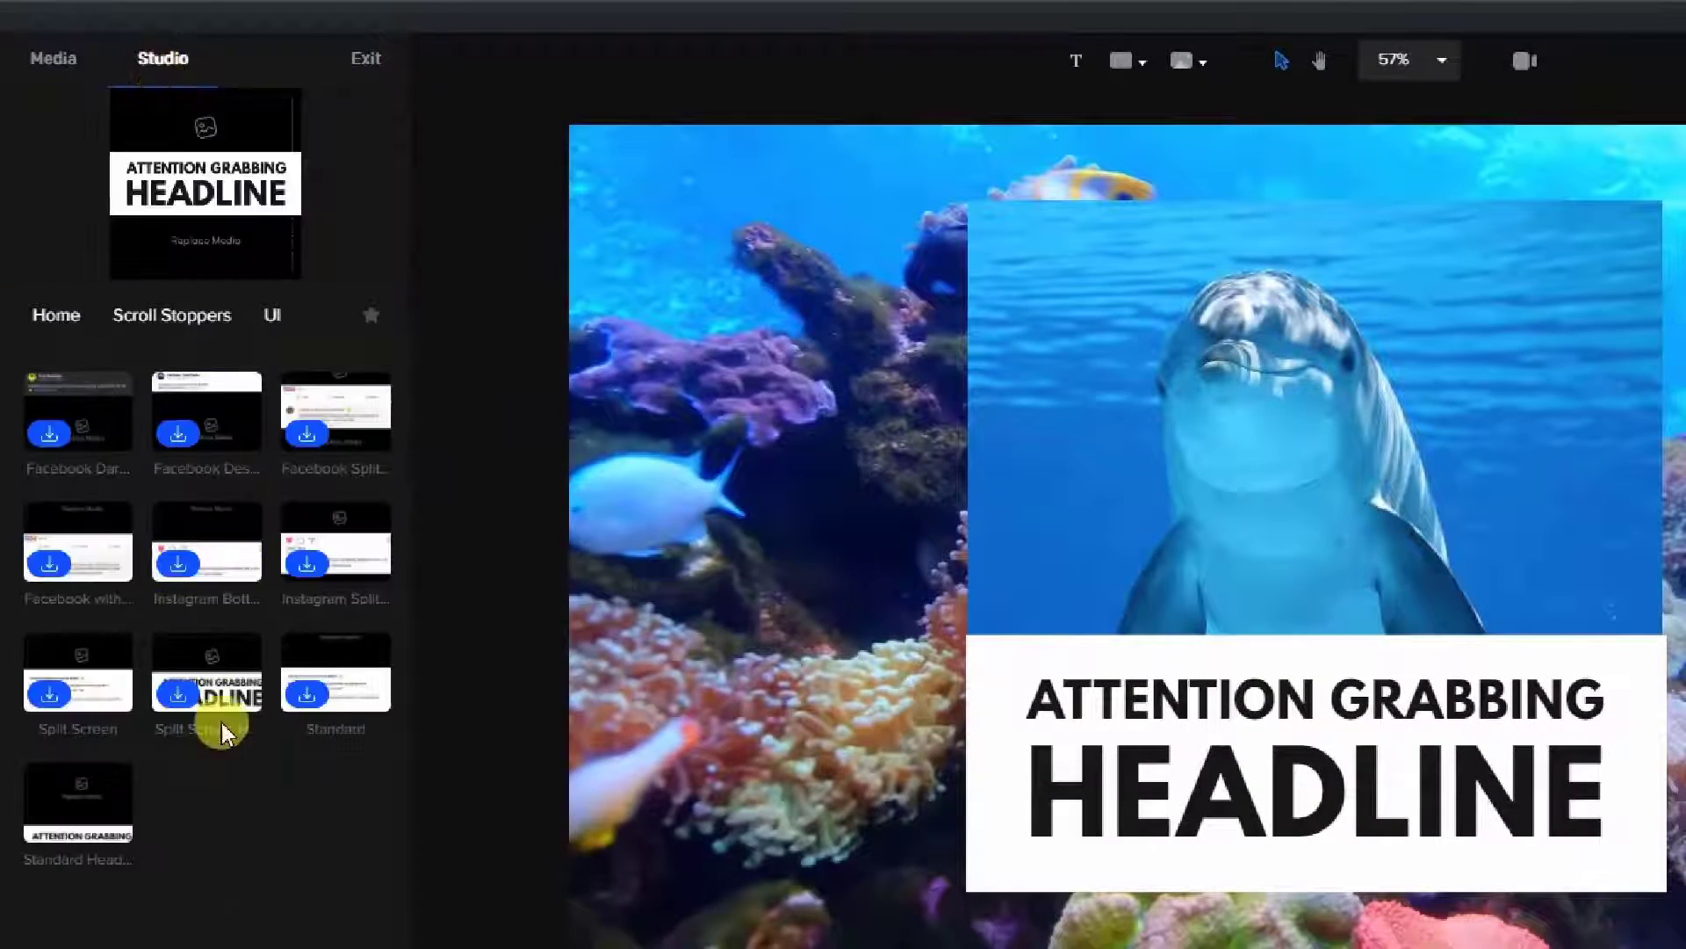
pyautogui.click(194, 325)
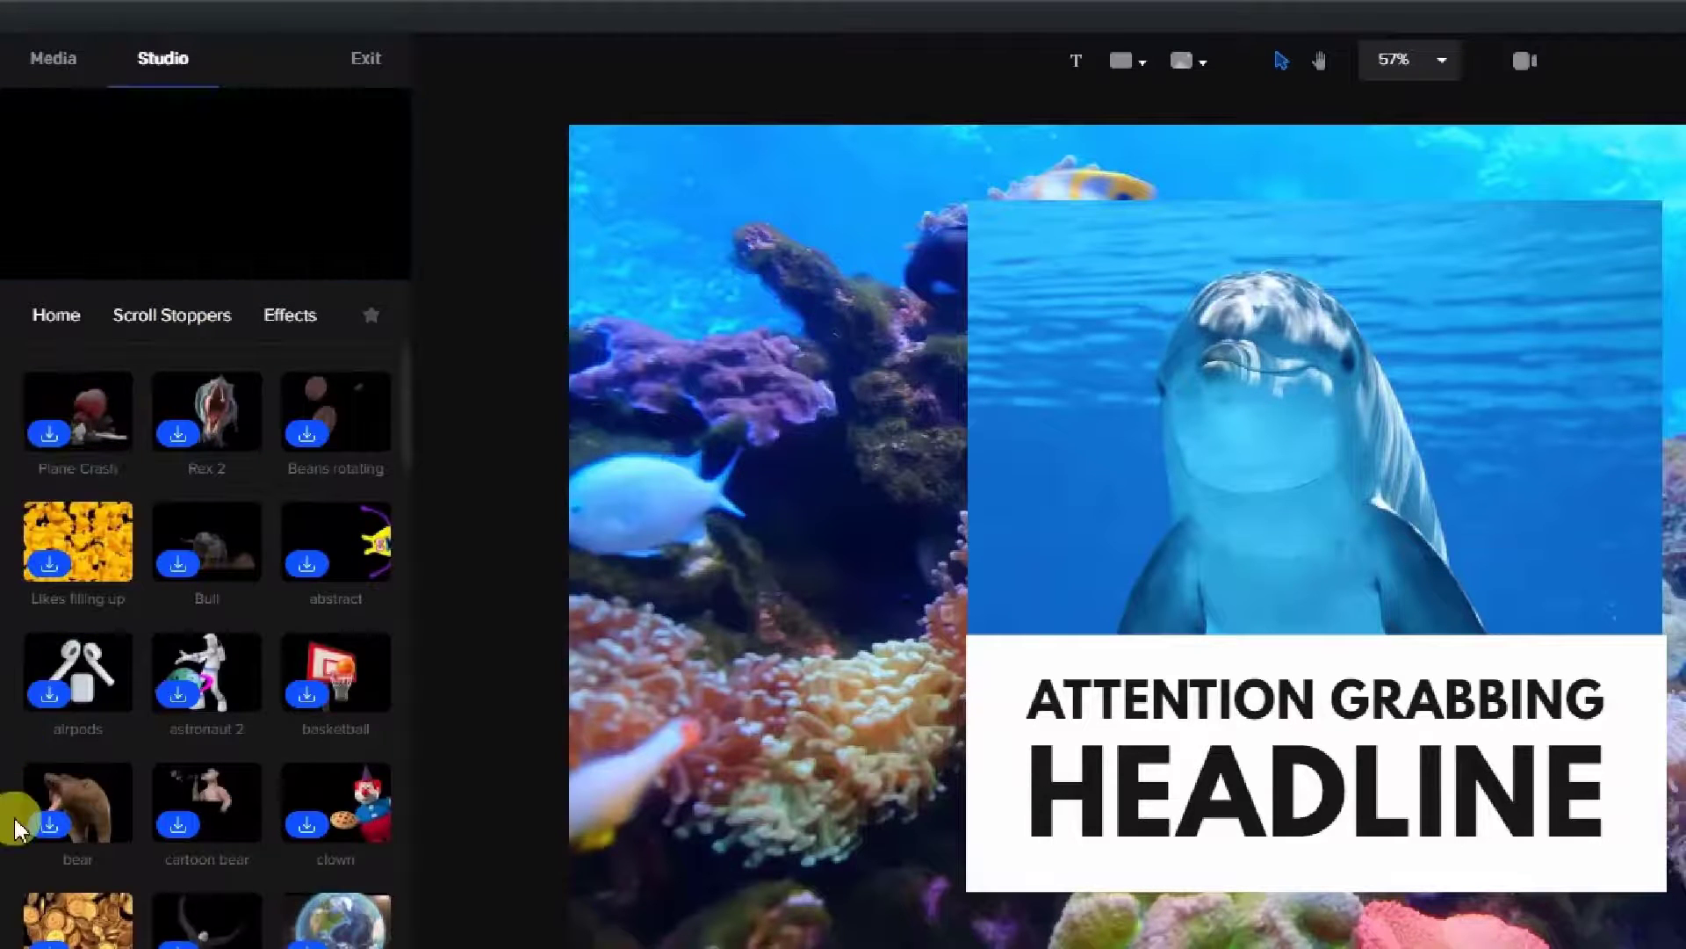
pyautogui.click(396, 801)
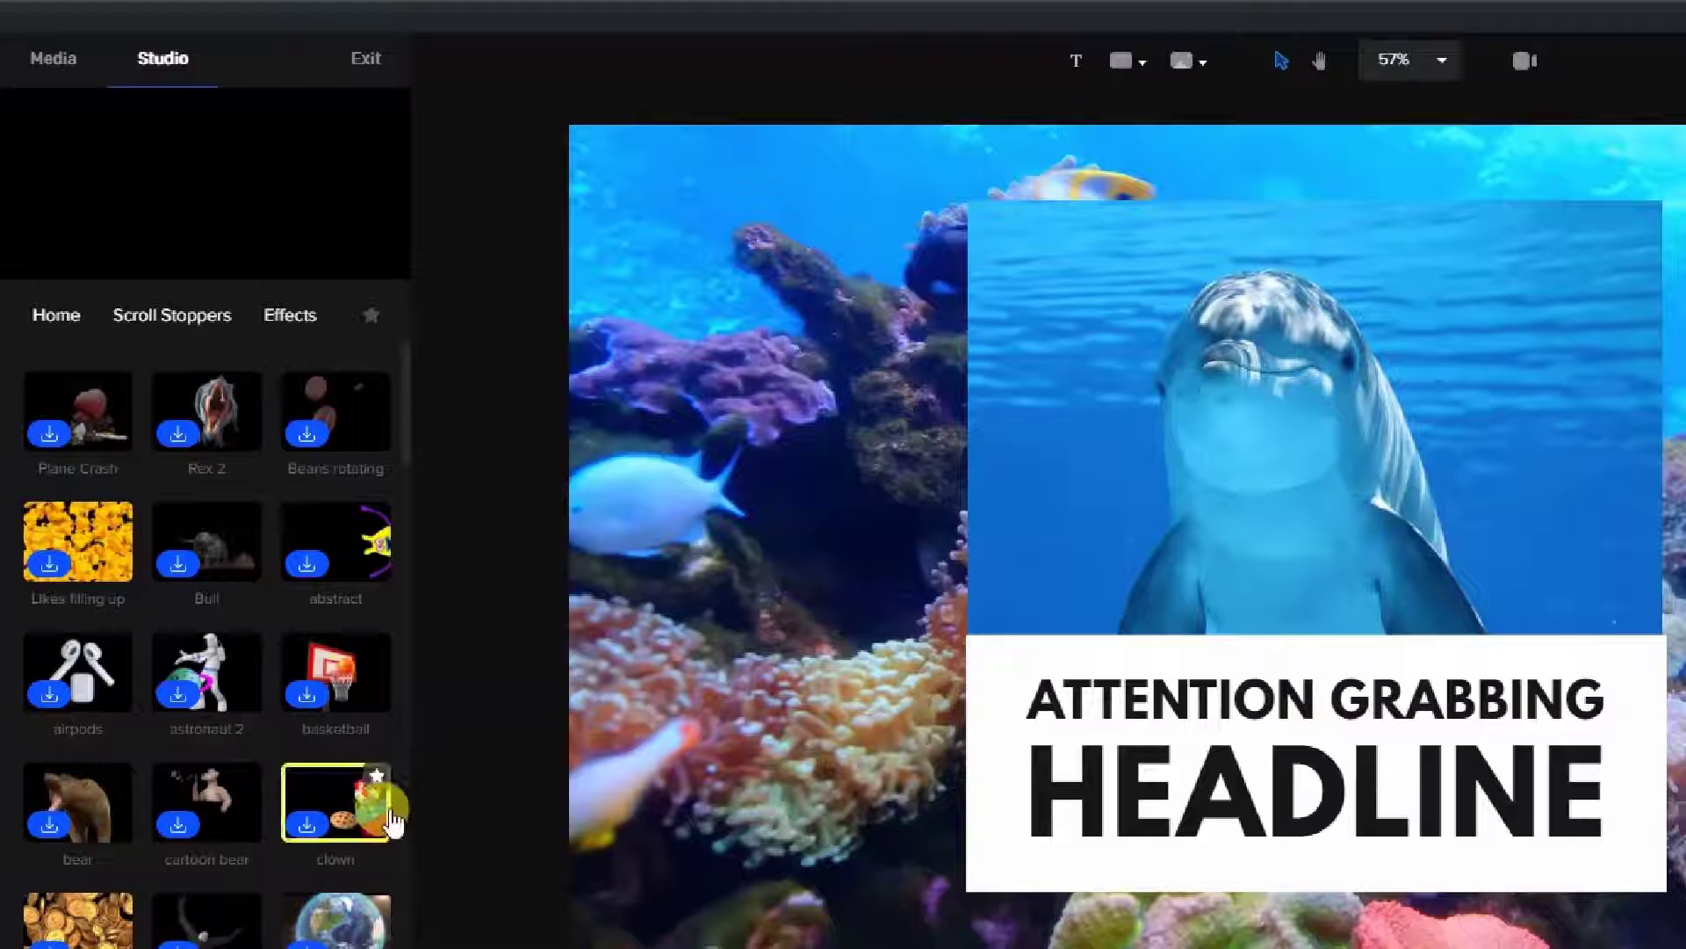
pyautogui.scroll(-5, 386, 804)
pyautogui.click(192, 668)
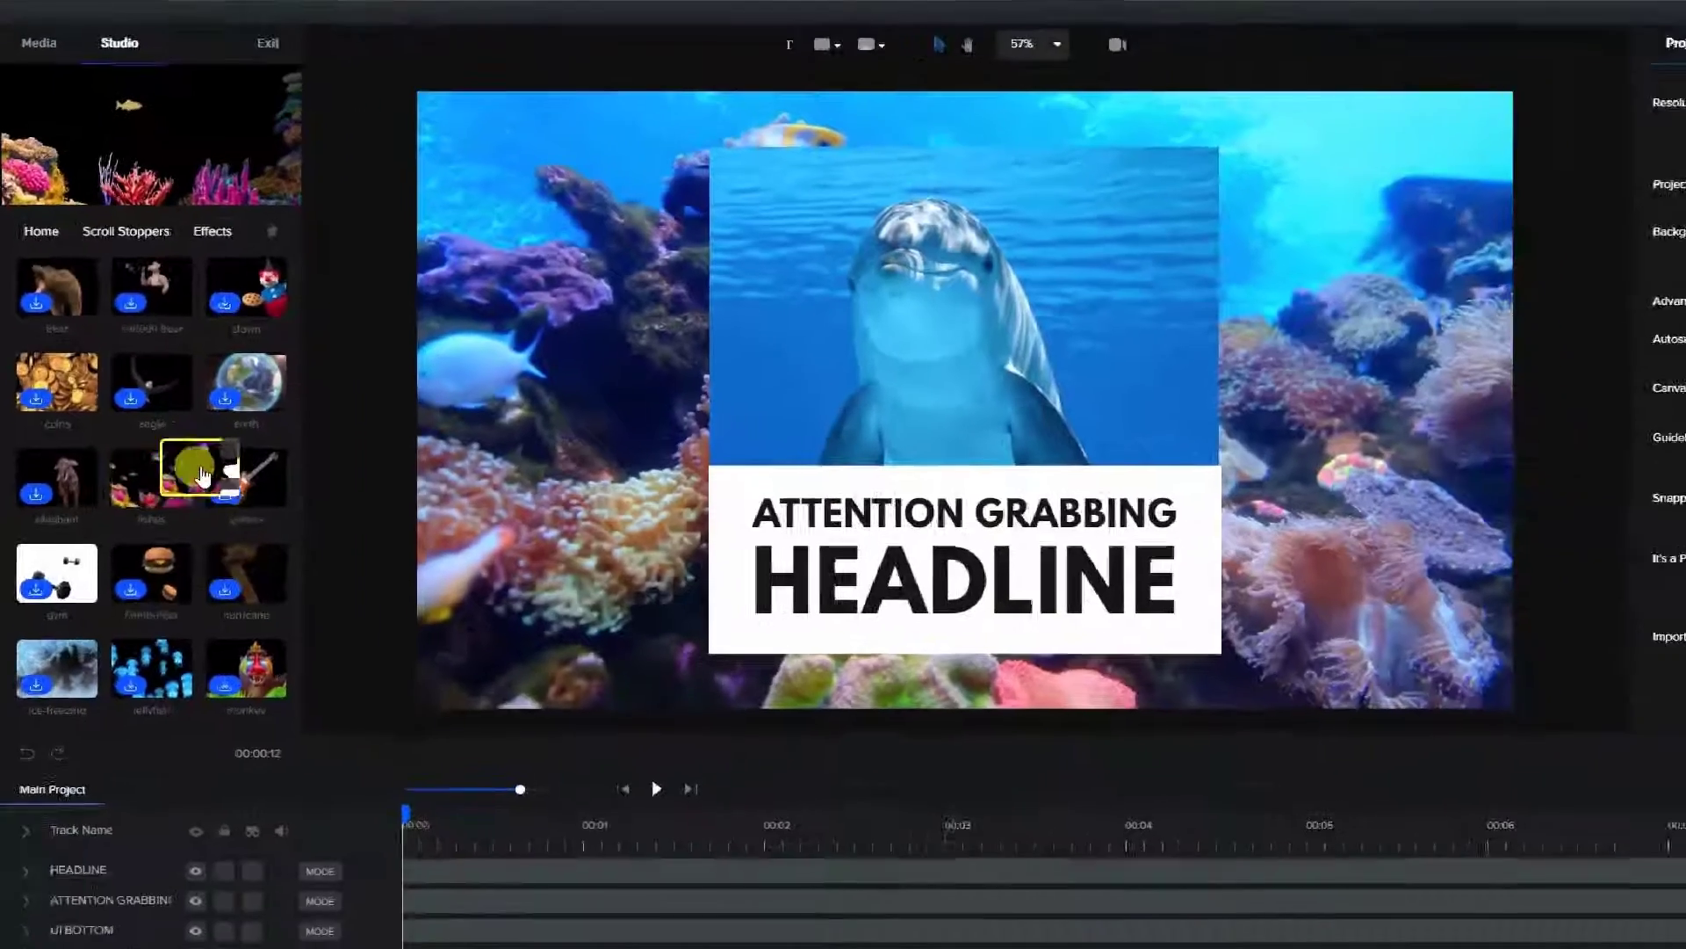
pyautogui.moveTo(192, 667); pyautogui.dragTo(1187, 521)
pyautogui.moveTo(766, 335); pyautogui.dragTo(766, 335)
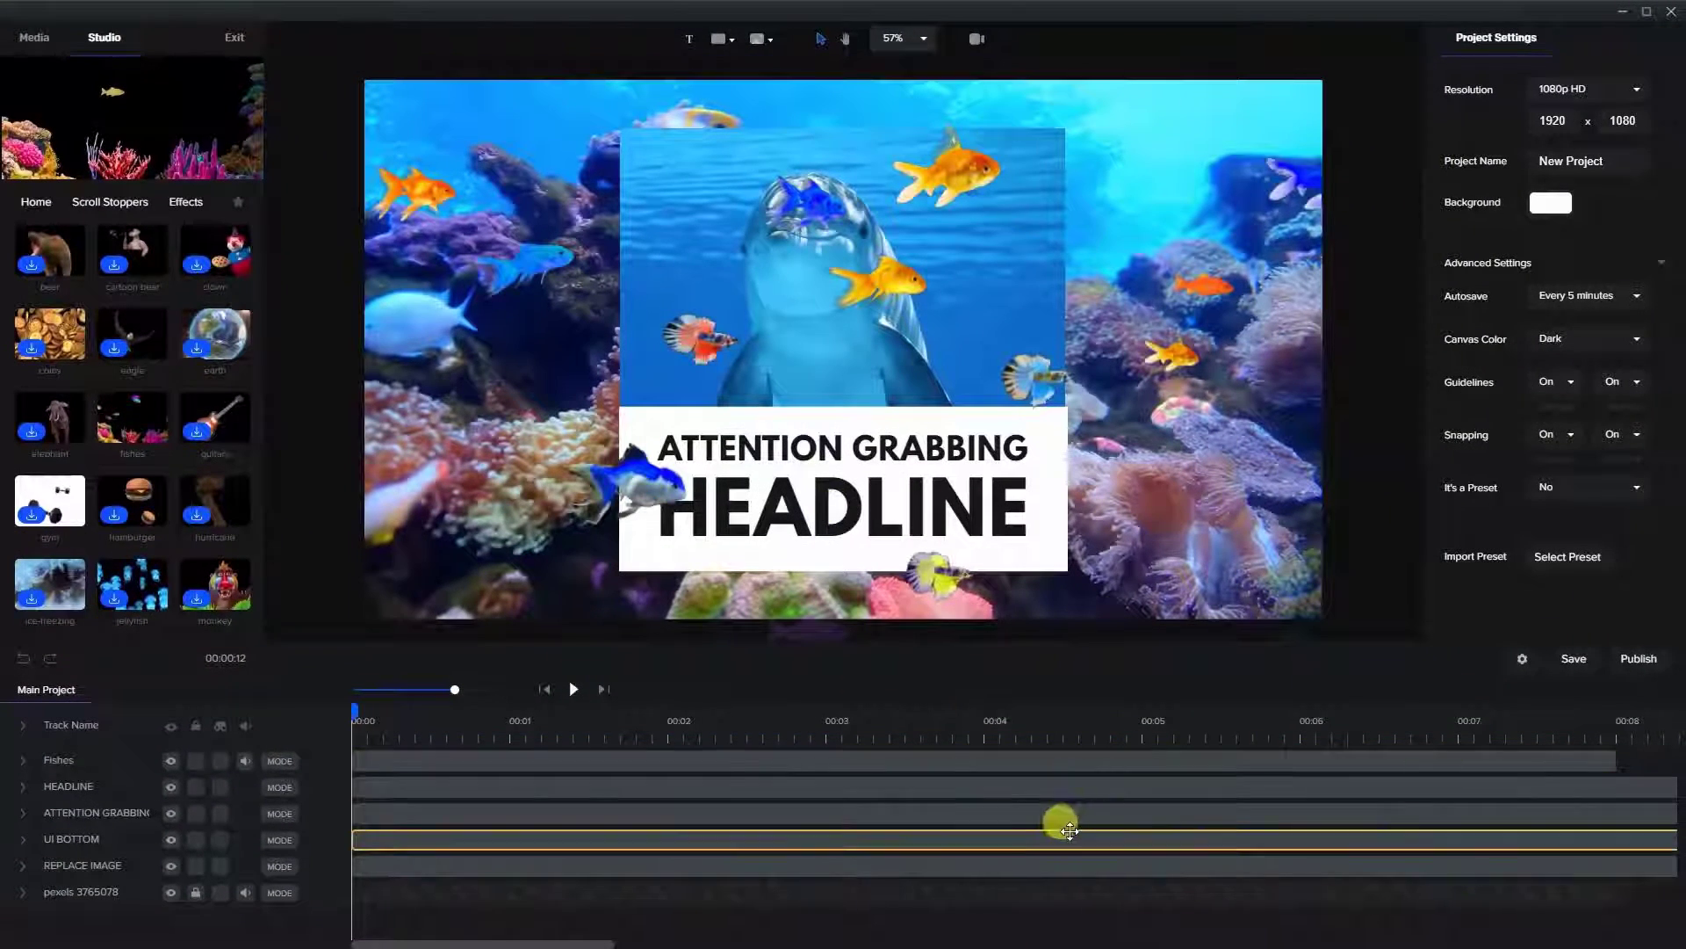
# Trim the HEADLINE, ATTENTION GRABBING, UI BOTTOM and REPLACE IMAGE clips to end at 00:08.
pyautogui.moveTo(602, 942); pyautogui.dragTo(615, 942)
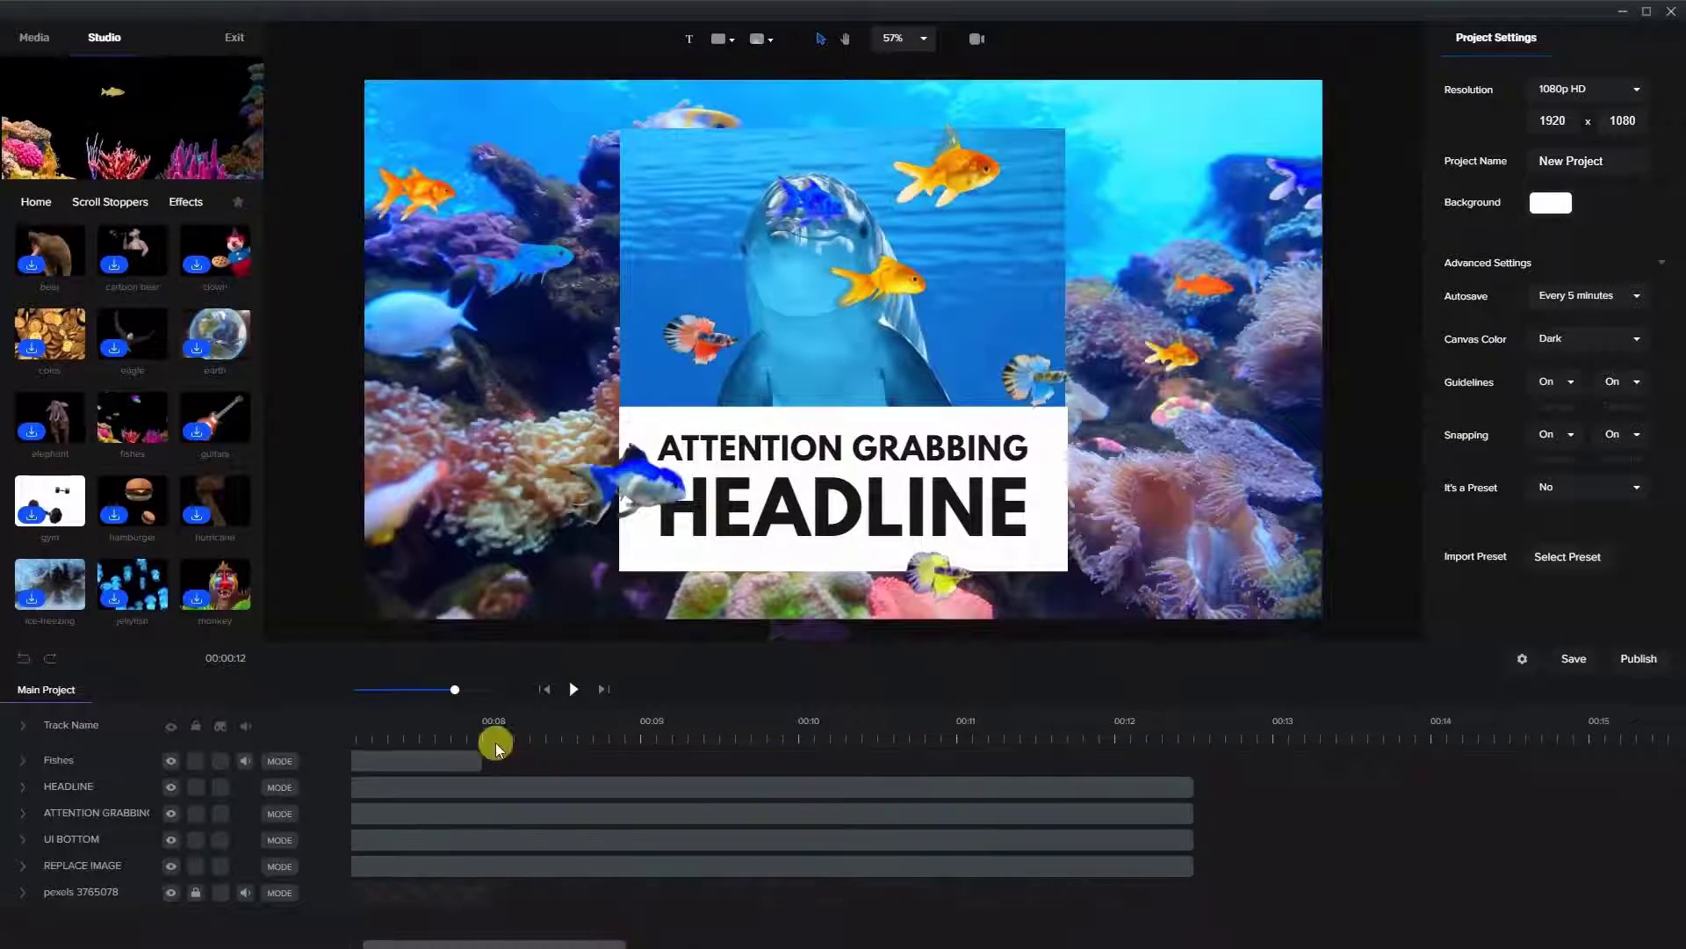
pyautogui.click(467, 760)
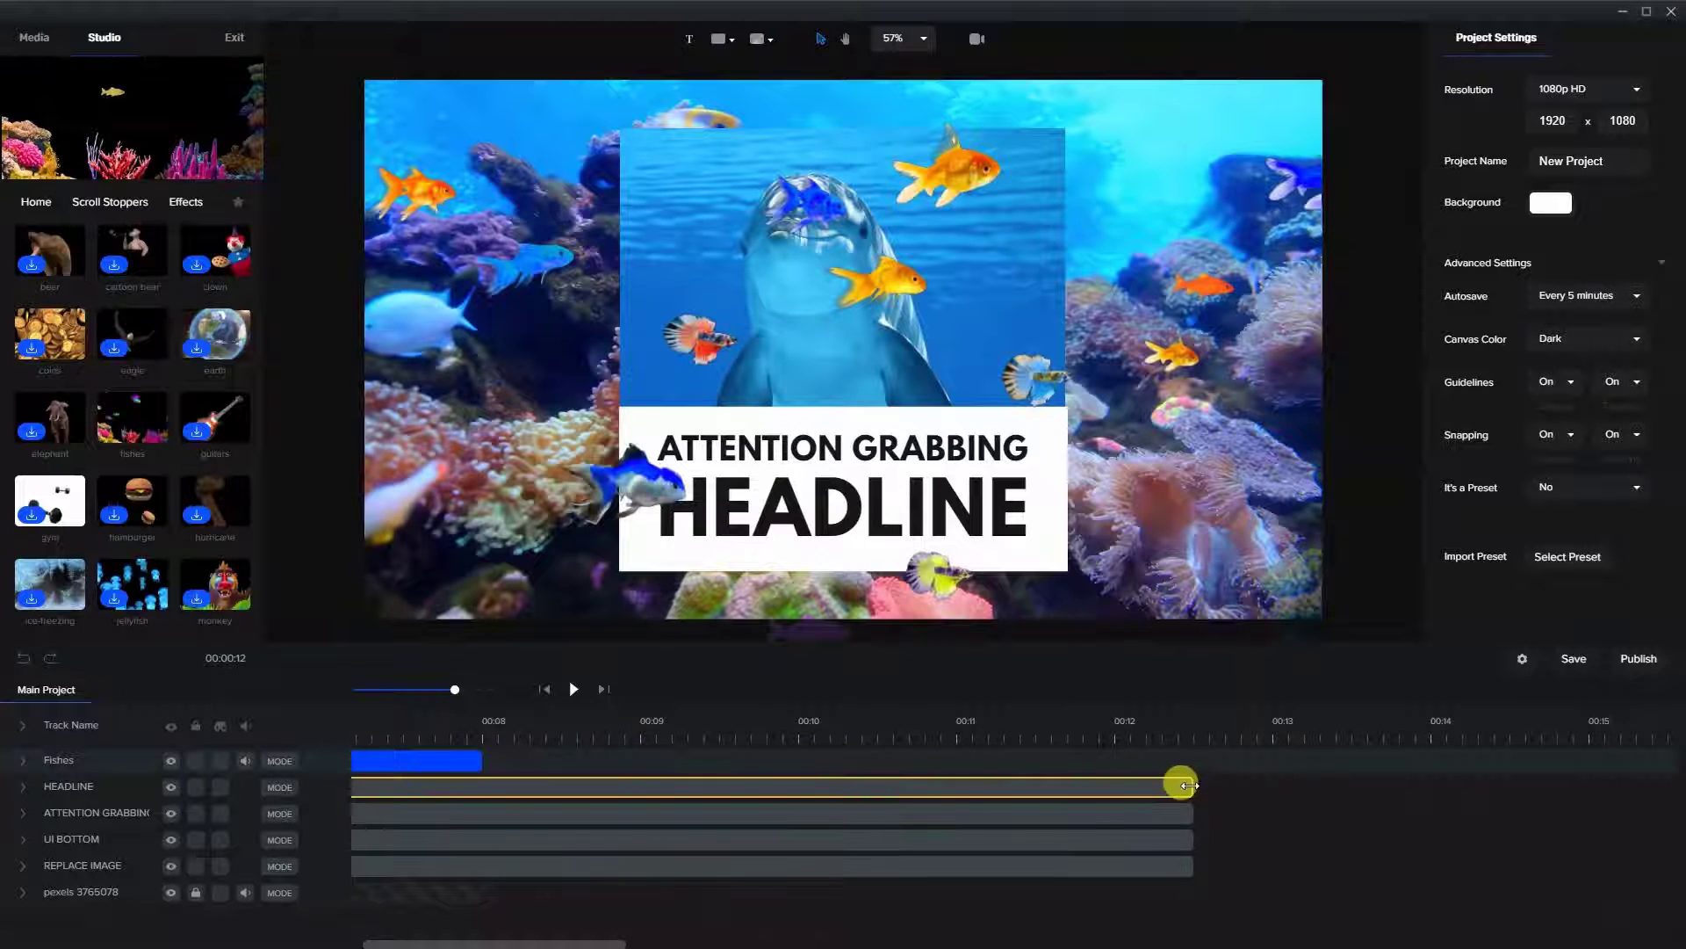
pyautogui.moveTo(1192, 787); pyautogui.dragTo(482, 783)
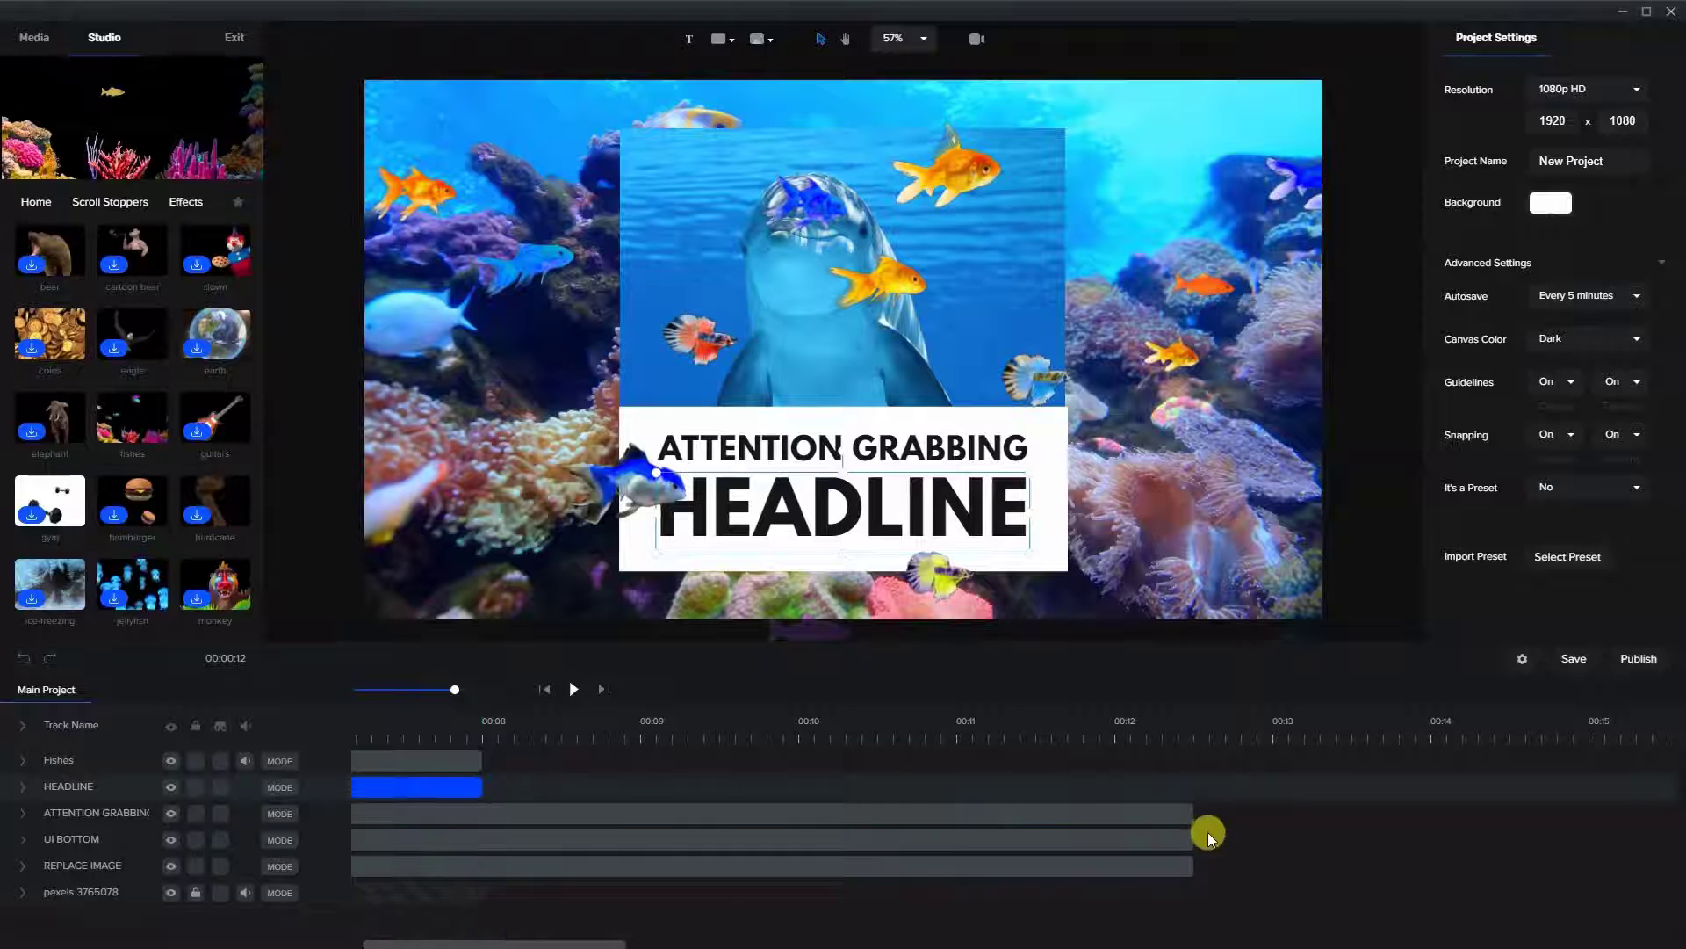
pyautogui.moveTo(1186, 813); pyautogui.dragTo(482, 809)
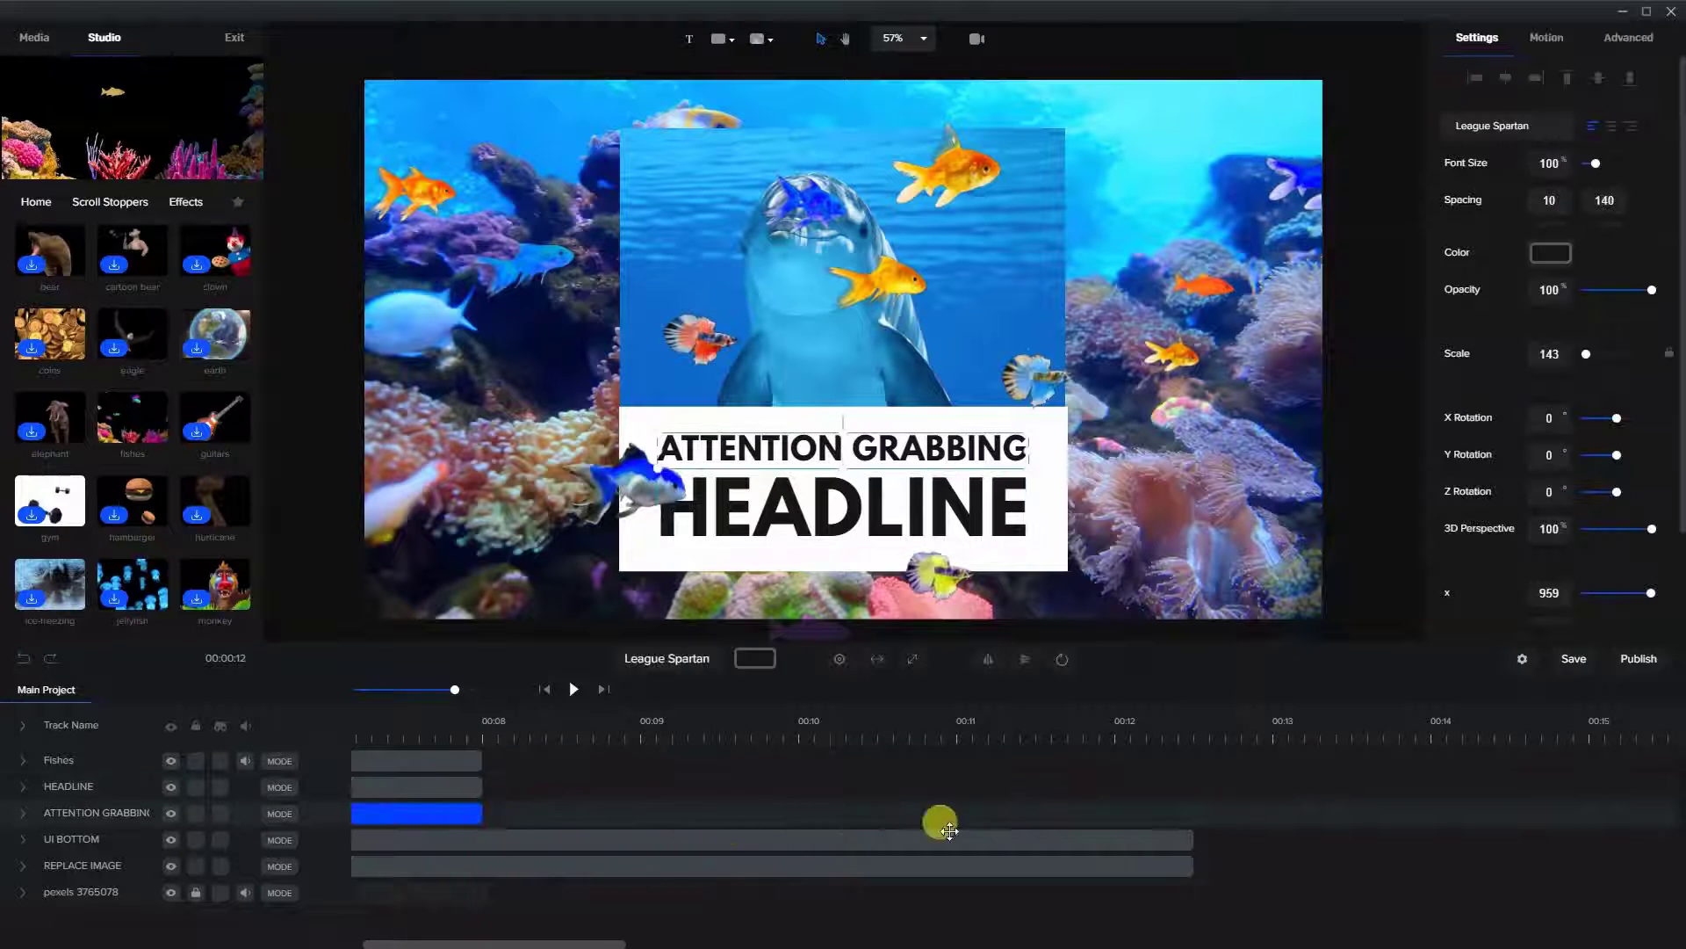
pyautogui.moveTo(1190, 838); pyautogui.dragTo(483, 826)
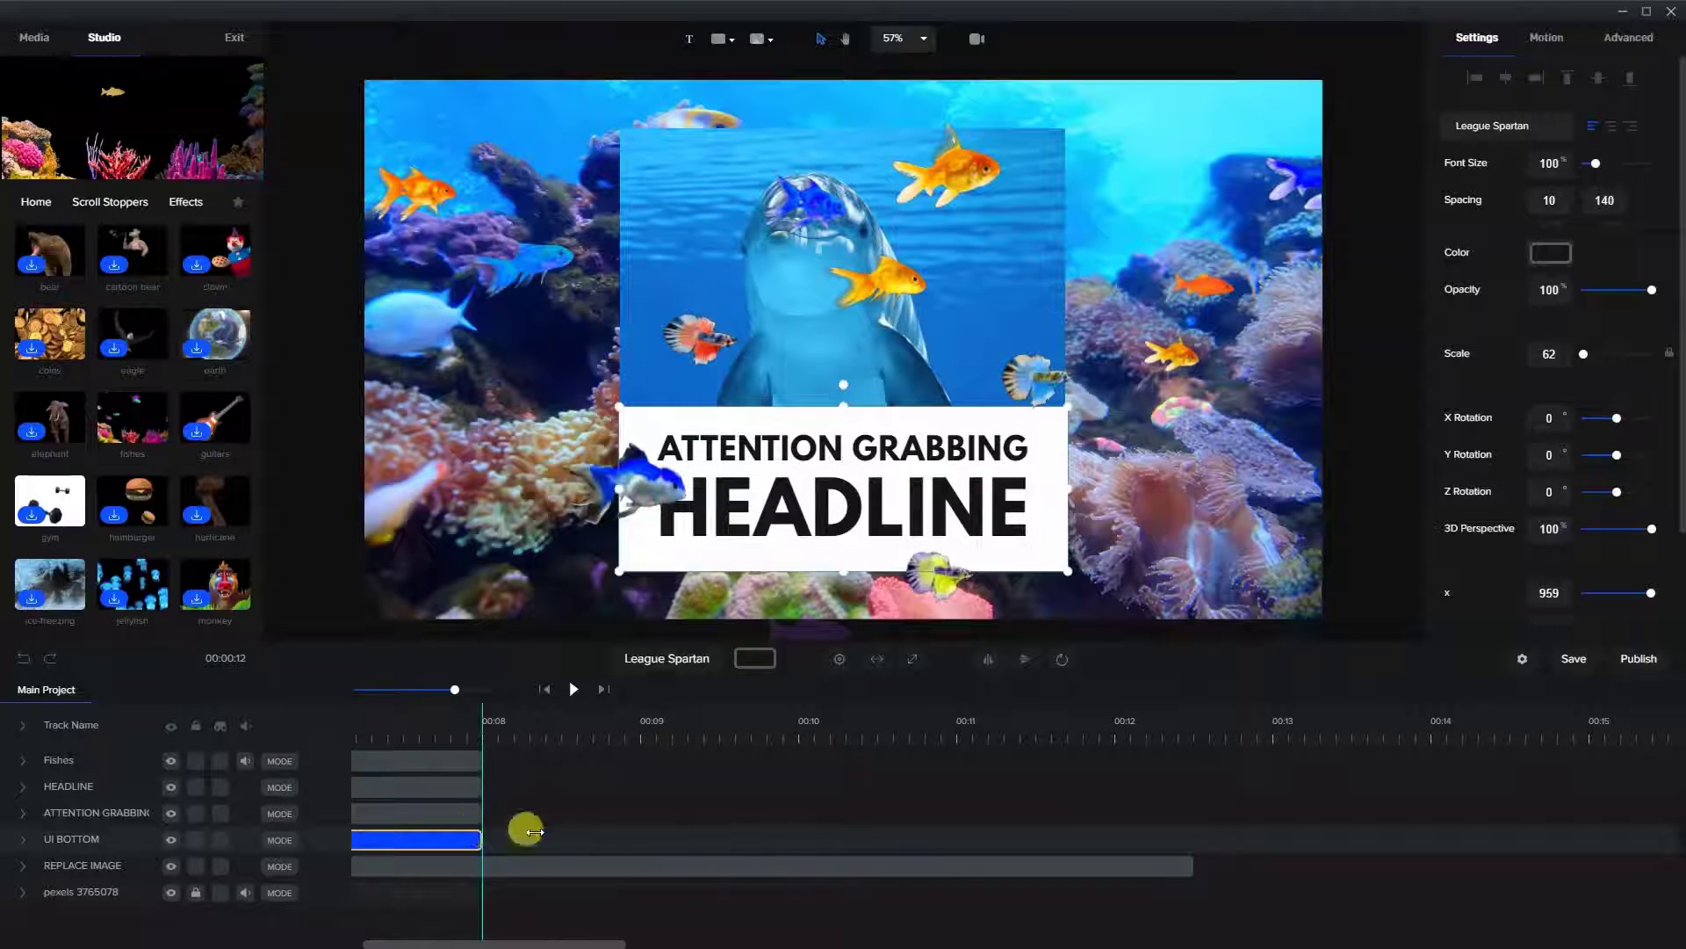
pyautogui.moveTo(1182, 863); pyautogui.dragTo(470, 846)
# Lock the pexels 3765078 background video track.
pyautogui.click(470, 846)
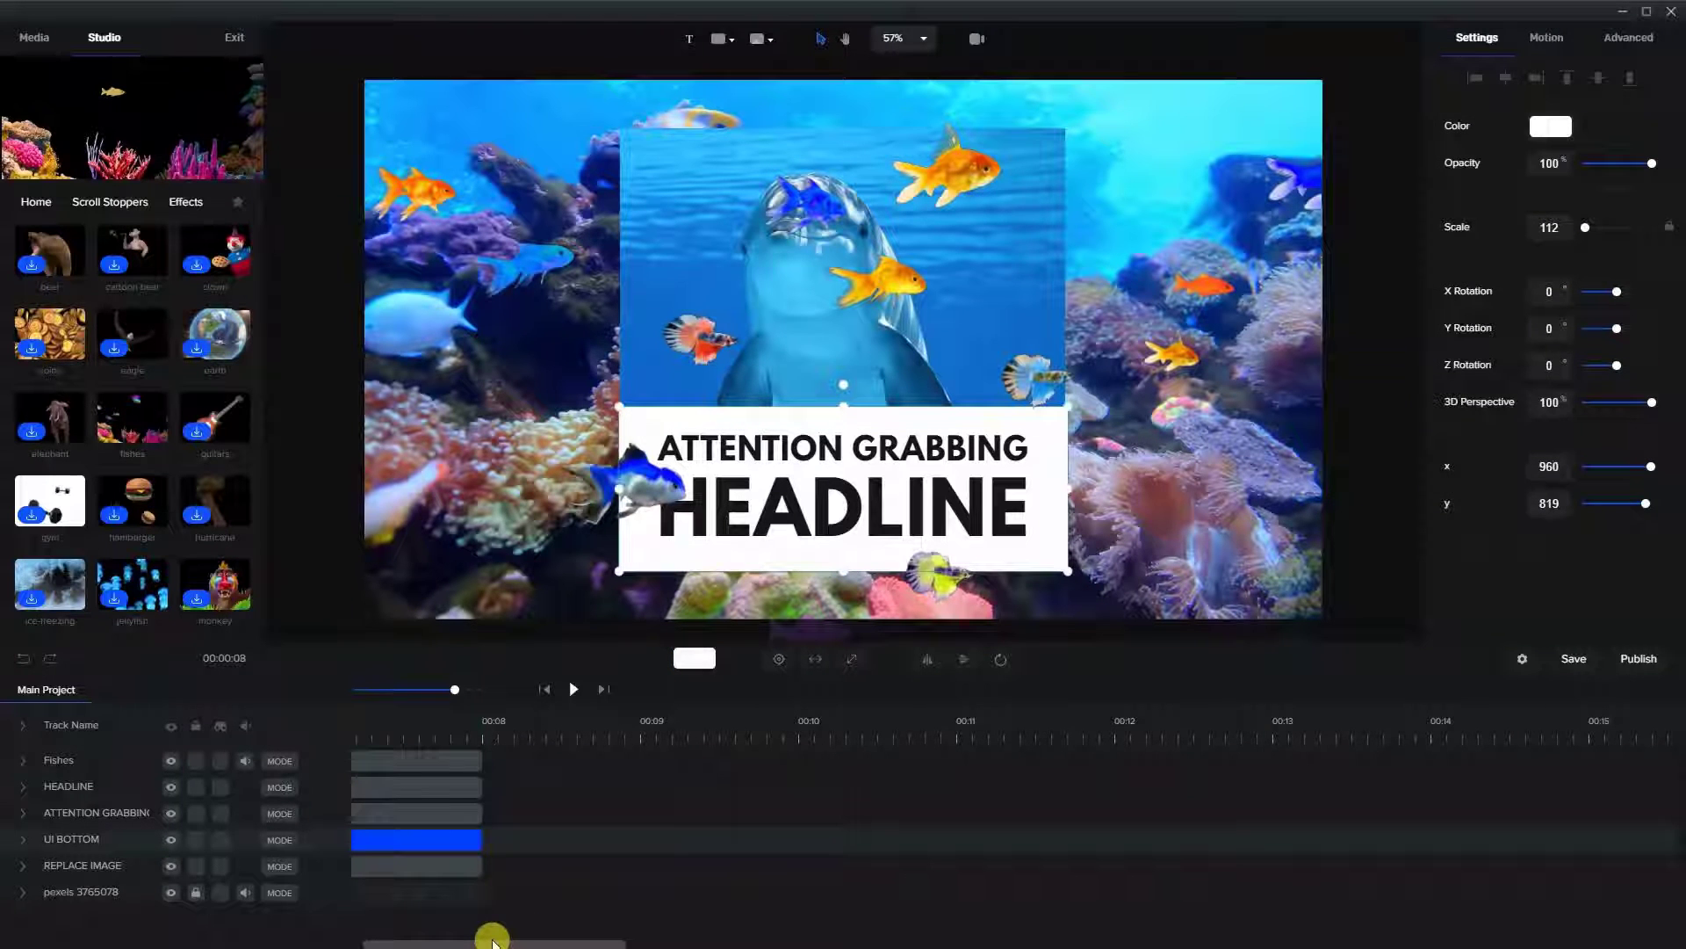
pyautogui.moveTo(486, 941); pyautogui.dragTo(461, 942)
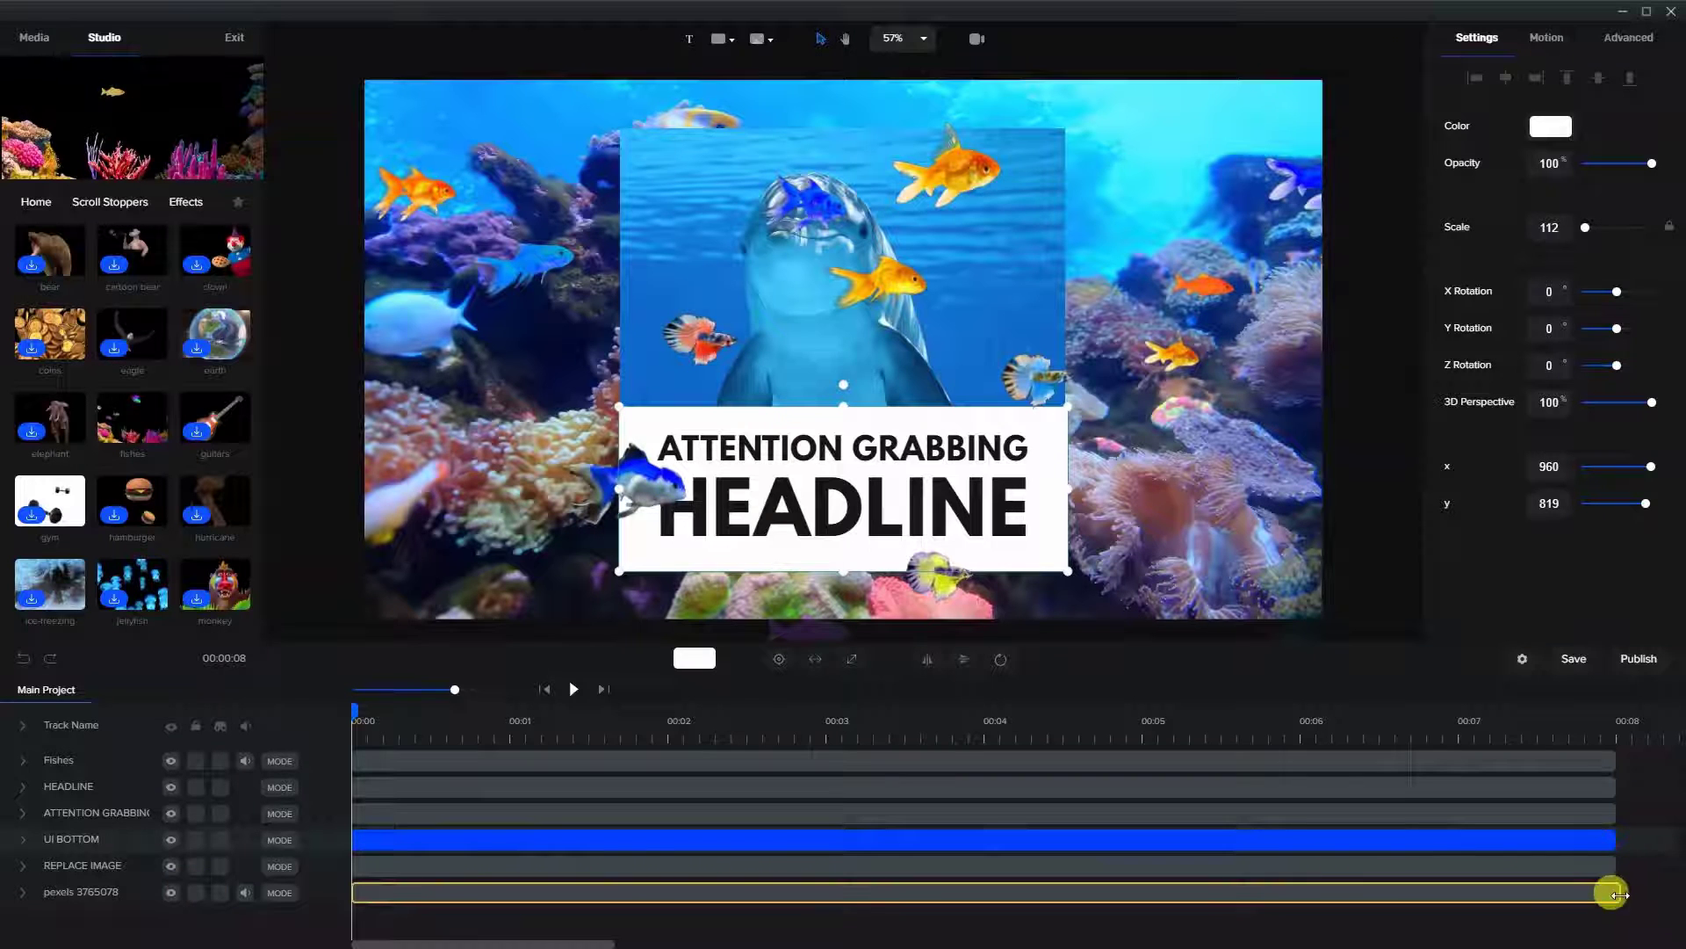
pyautogui.click(1613, 894)
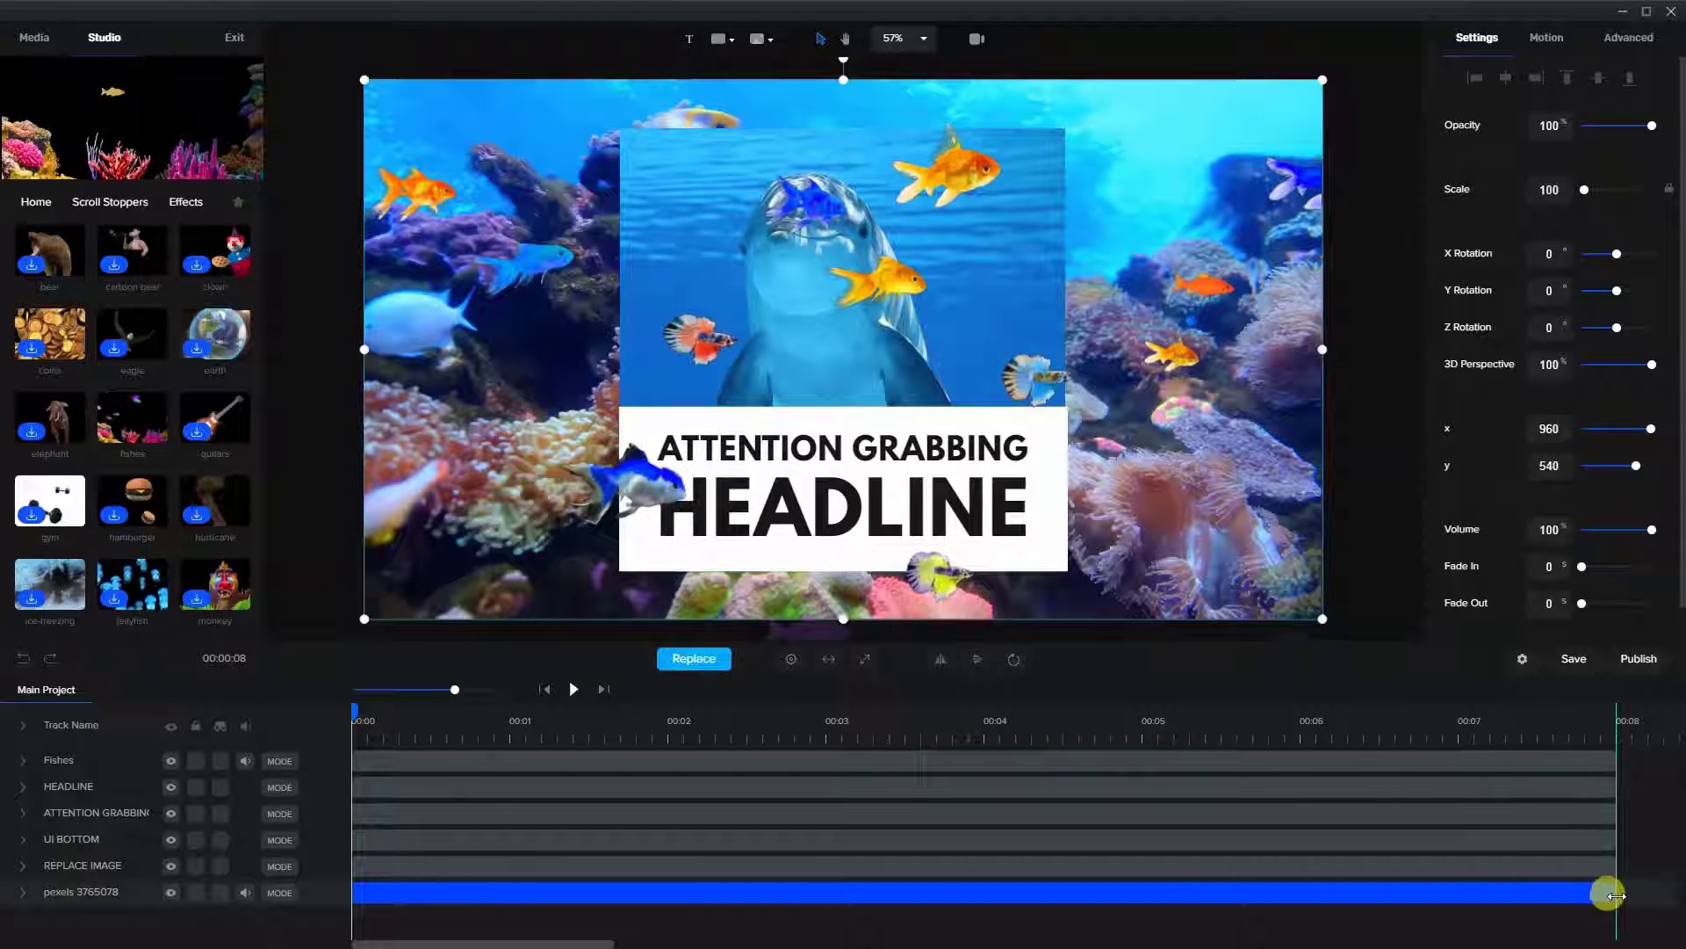
pyautogui.click(196, 893)
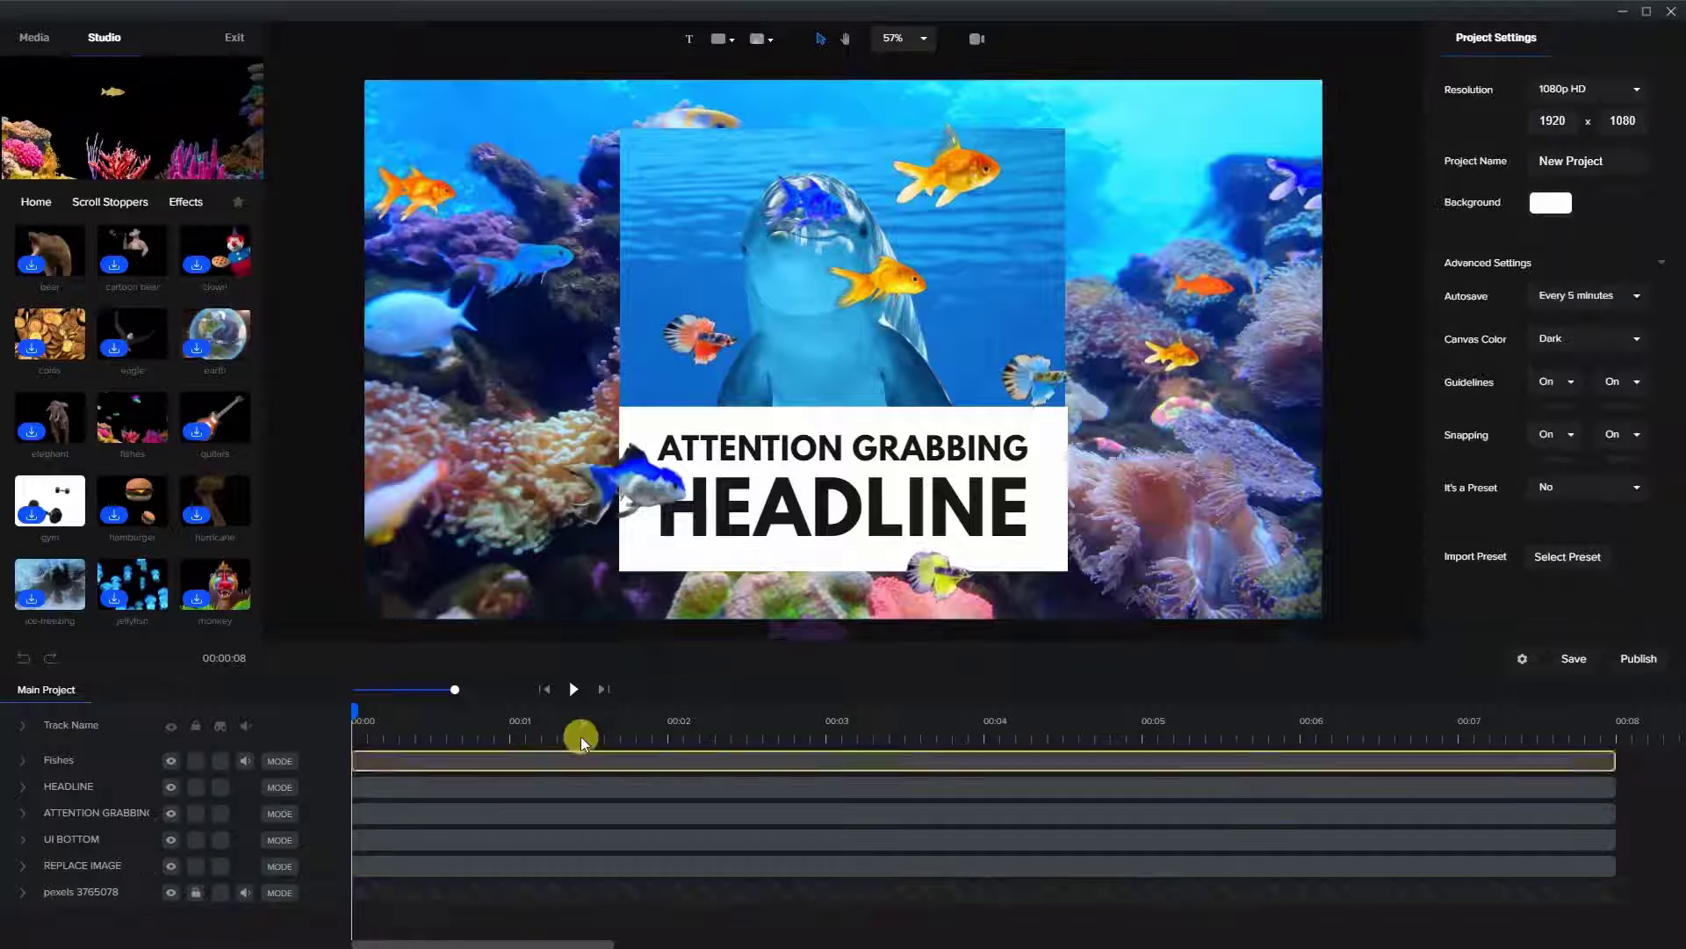
# Shrink the Fishes overlay and stretch it across the headline card over the dolphin photo.
pyautogui.click(665, 321)
pyautogui.click(543, 268)
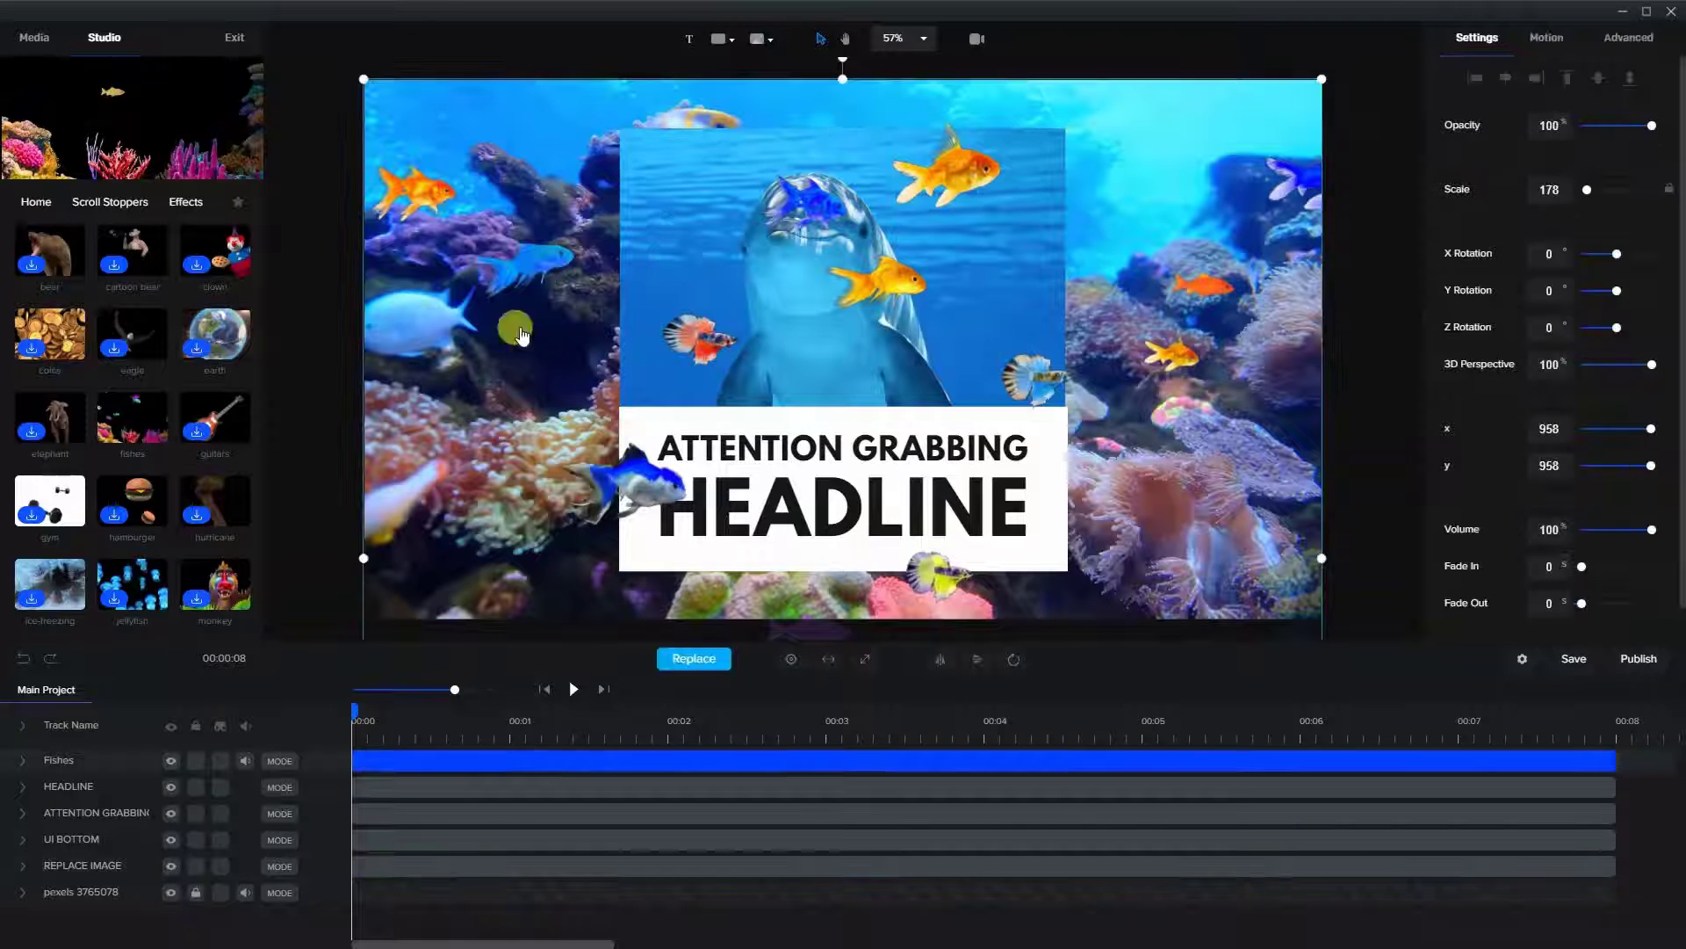
pyautogui.moveTo(362, 75); pyautogui.dragTo(615, 195)
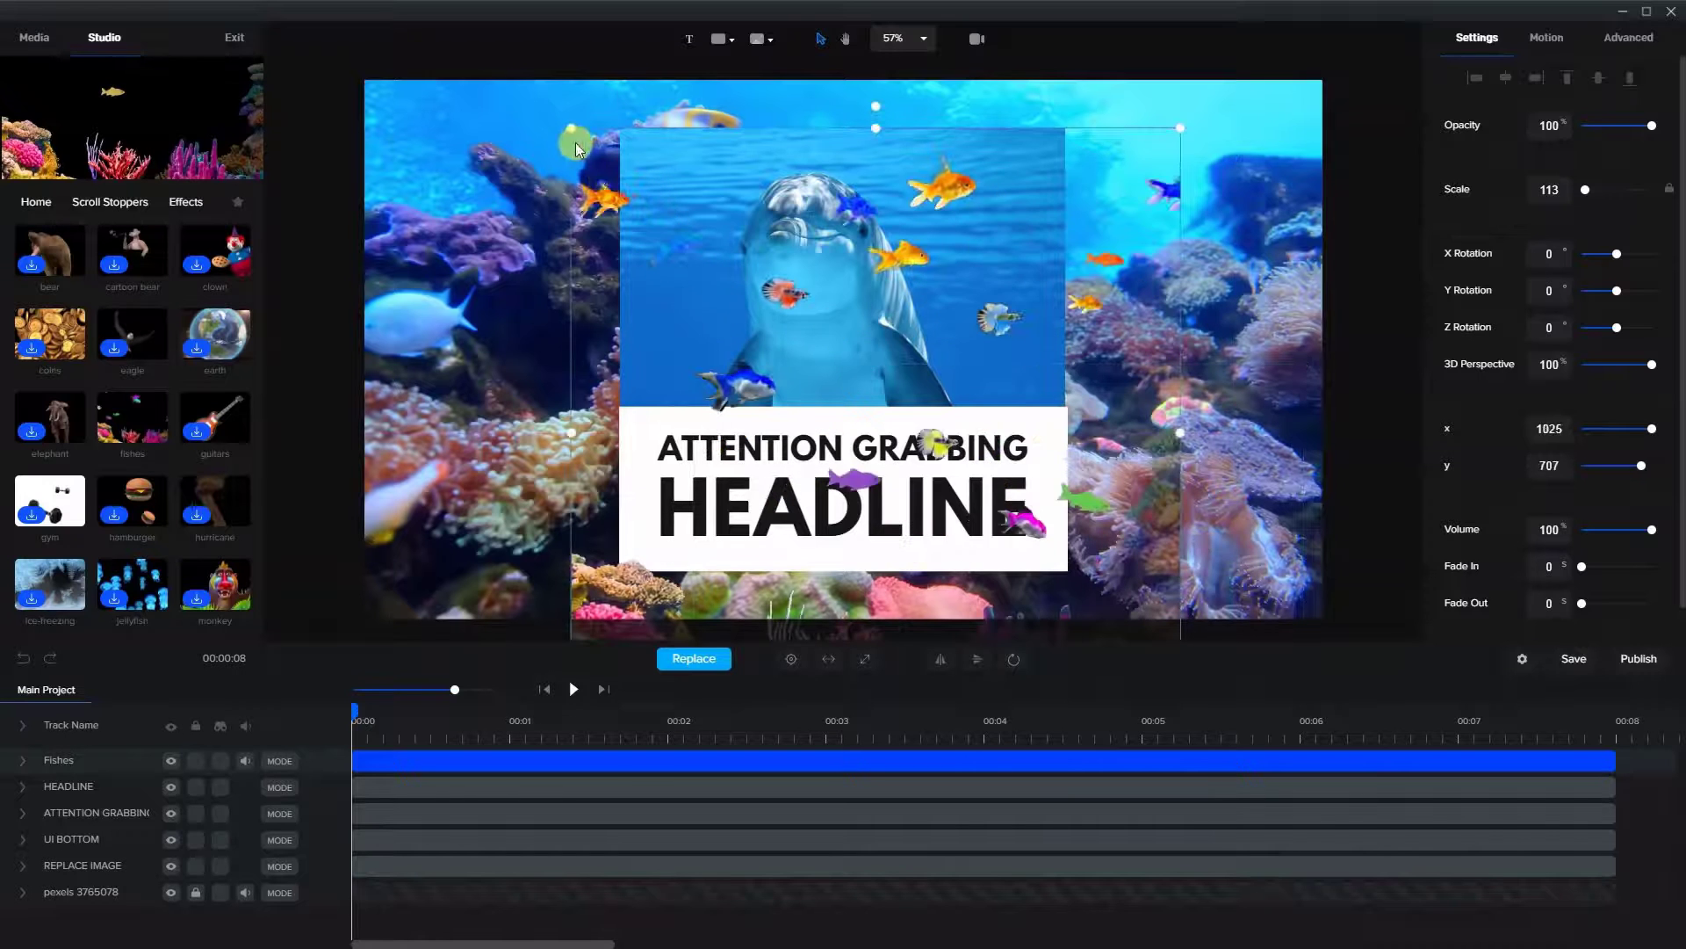
pyautogui.moveTo(571, 130); pyautogui.dragTo(869, 425)
pyautogui.moveTo(964, 556); pyautogui.dragTo(722, 264)
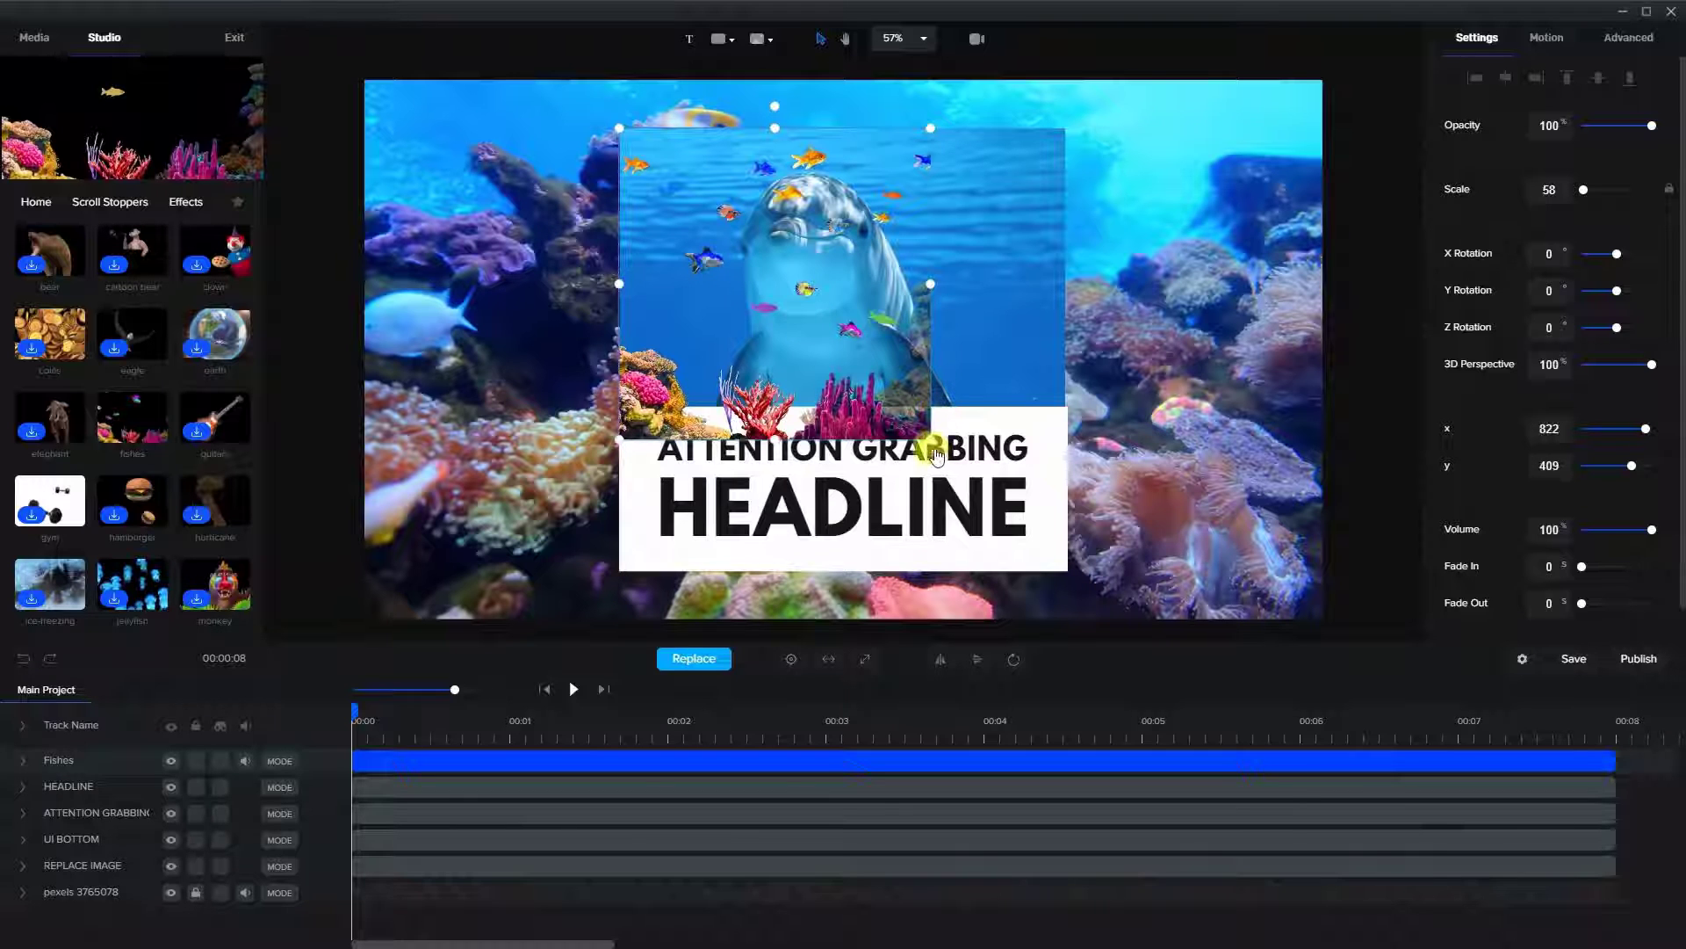
pyautogui.moveTo(931, 439); pyautogui.dragTo(1066, 575)
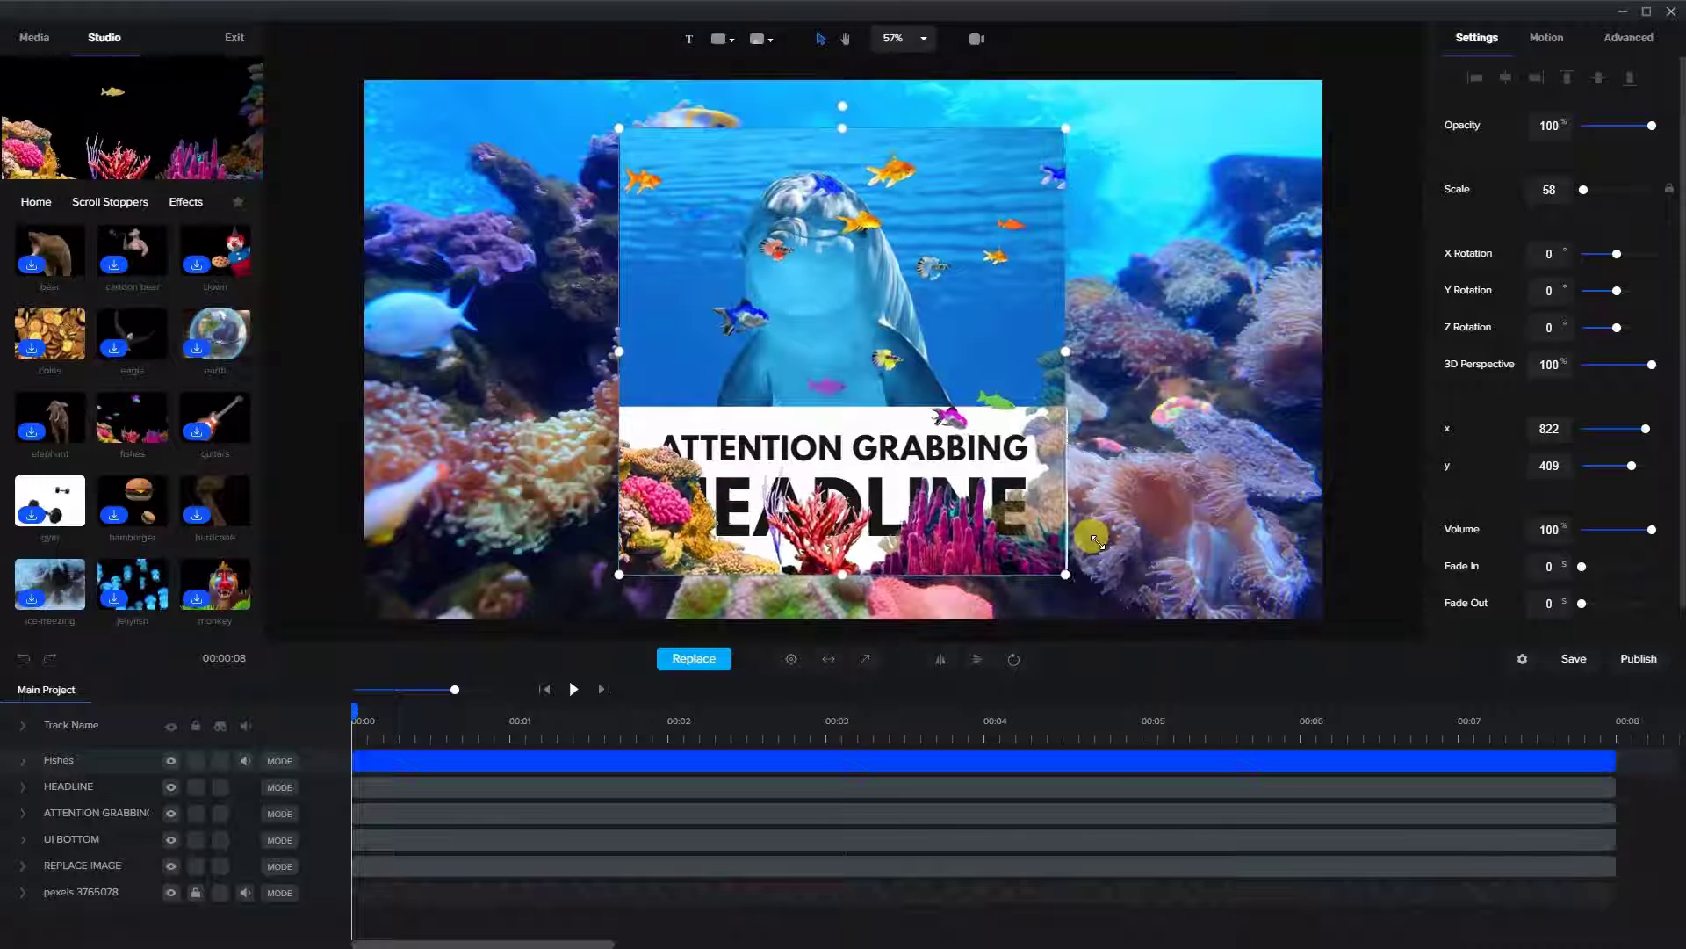
pyautogui.moveTo(1052, 544); pyautogui.dragTo(981, 369)
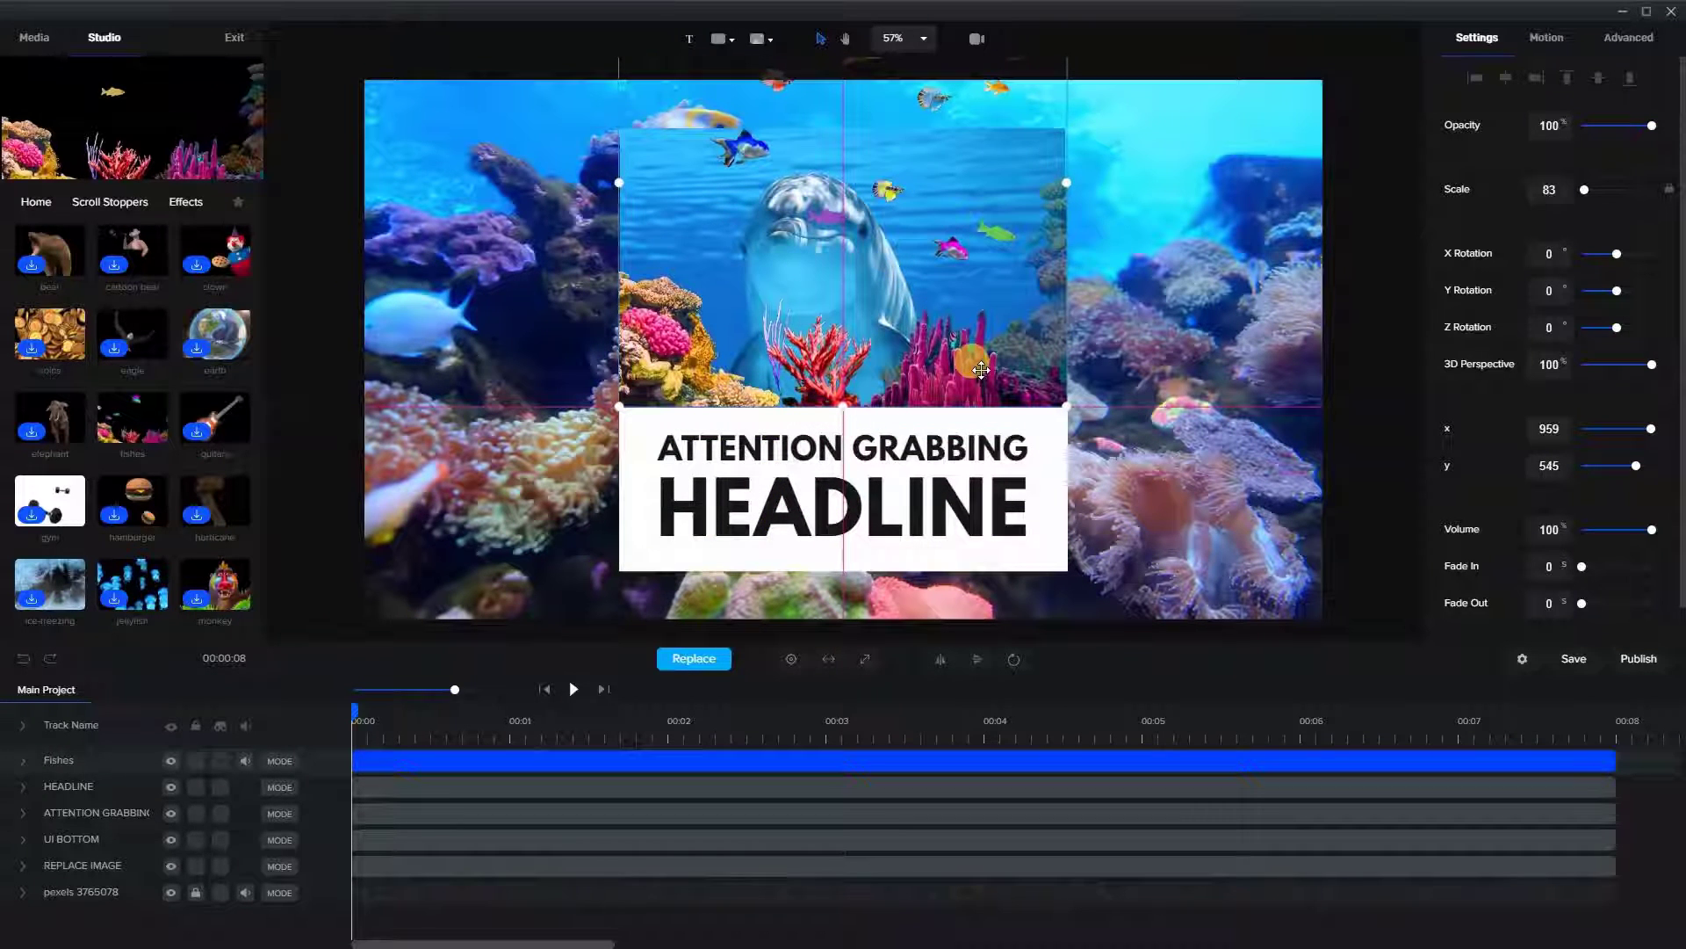
# Align the Fishes overlay's top edge with the card and move its track below UI BOTTOM.
pyautogui.click(854, 209)
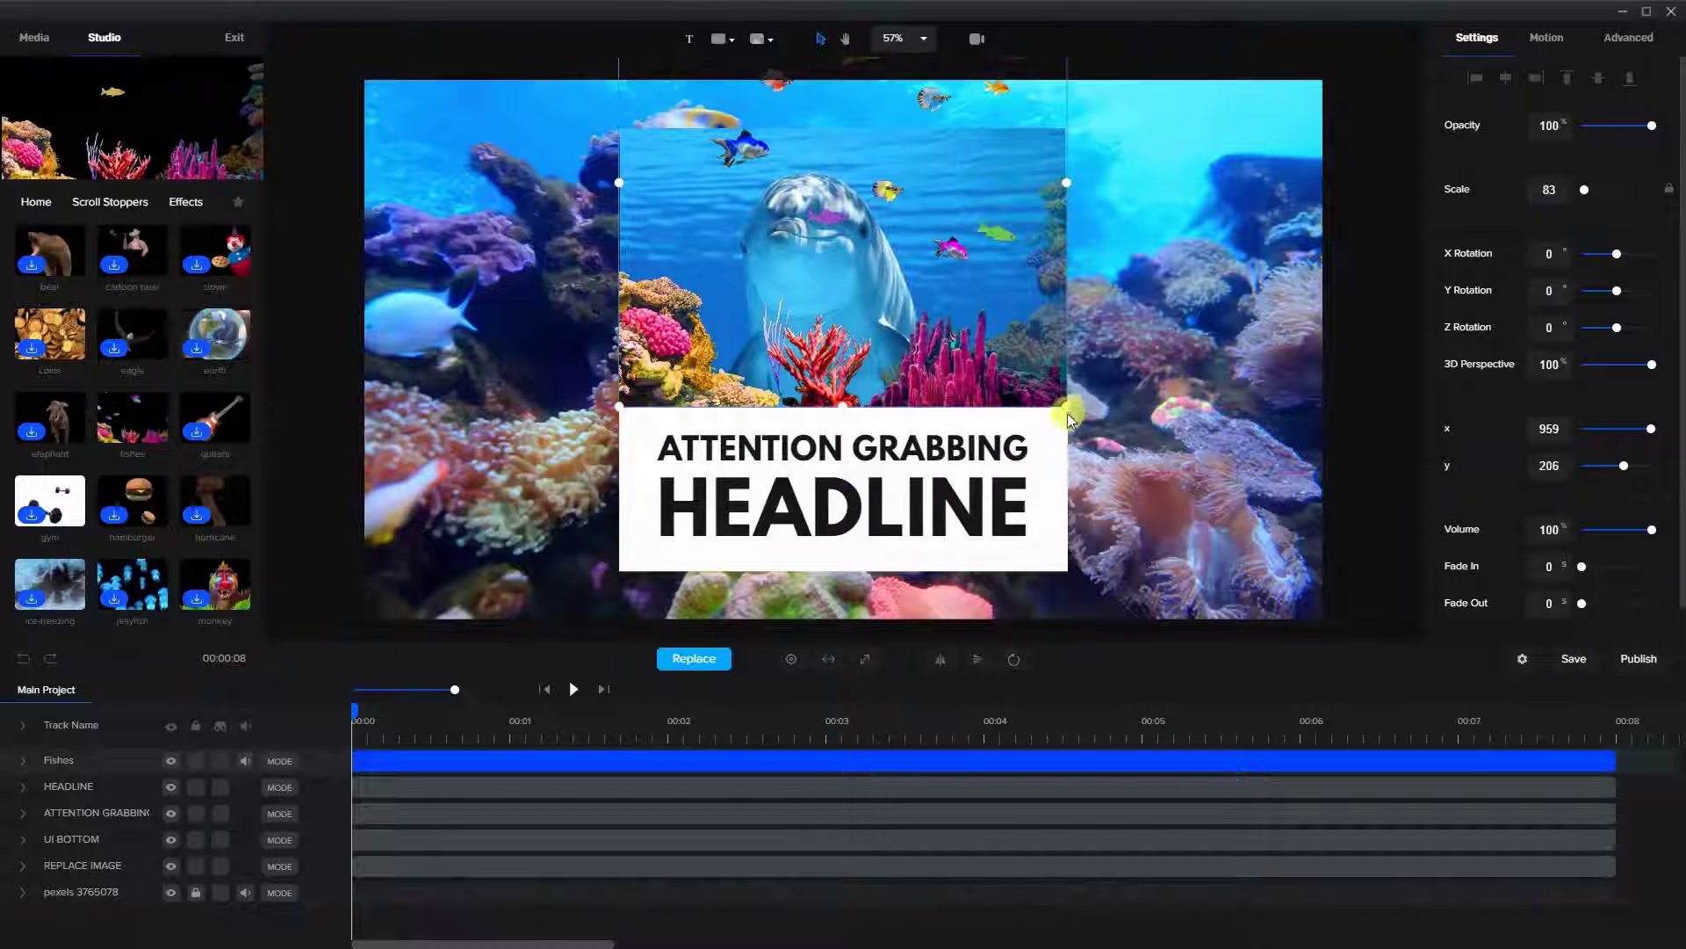
pyautogui.moveTo(961, 209); pyautogui.dragTo(837, 233)
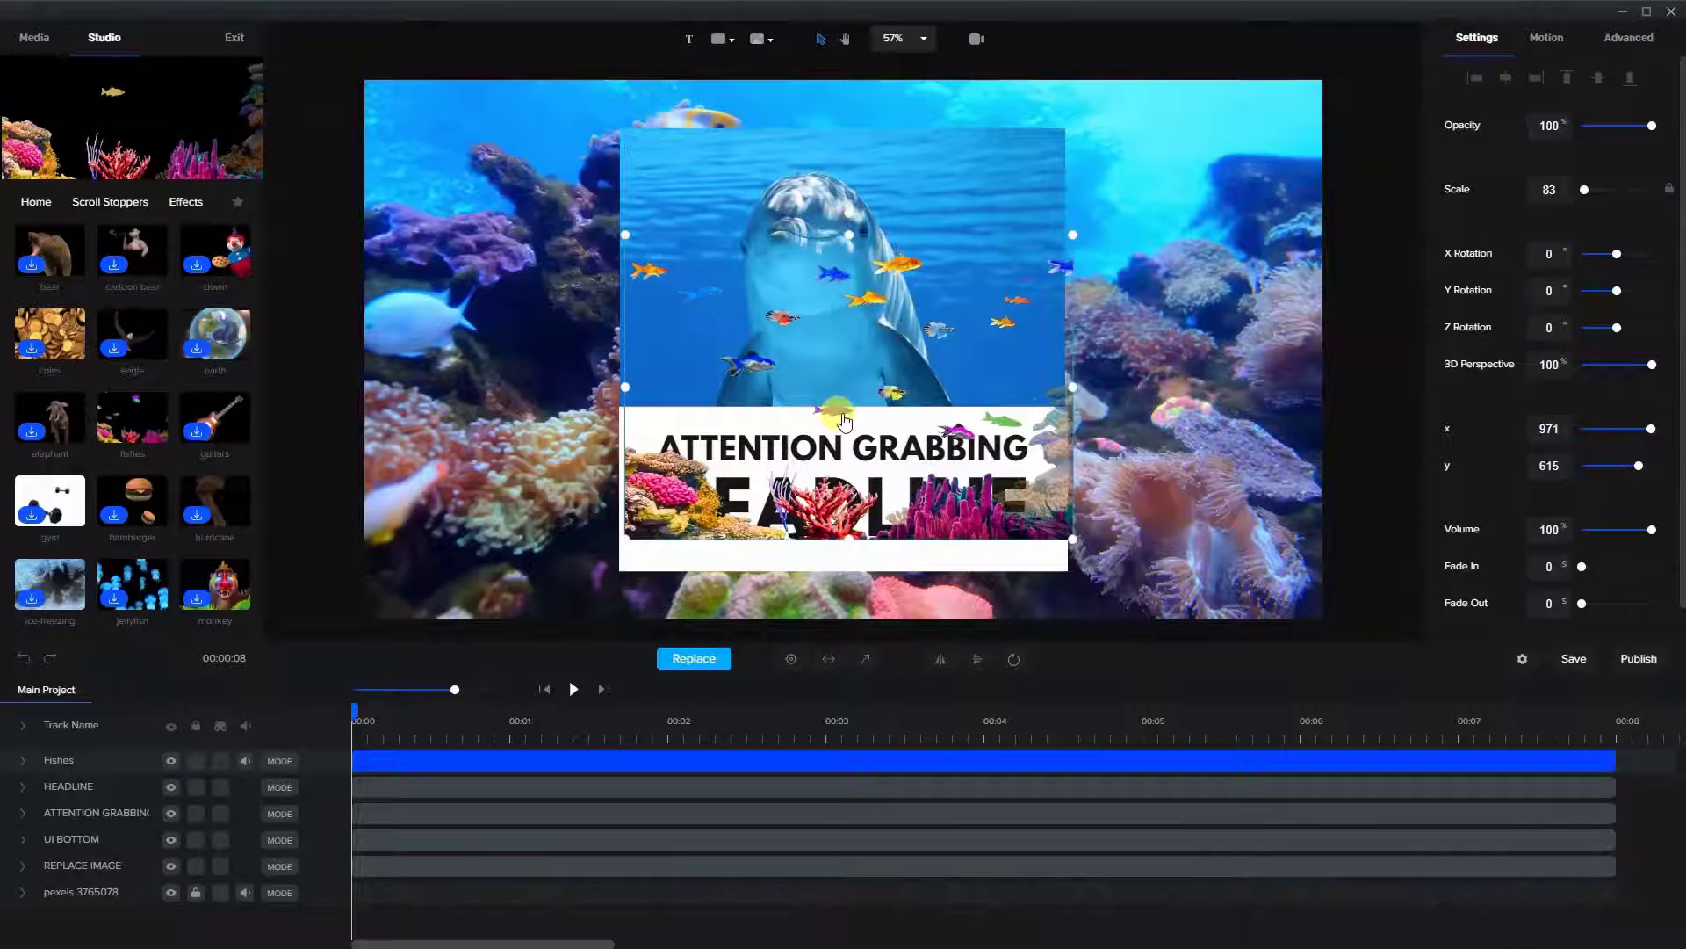
pyautogui.moveTo(830, 413); pyautogui.dragTo(836, 298)
pyautogui.moveTo(843, 132); pyautogui.dragTo(842, 129)
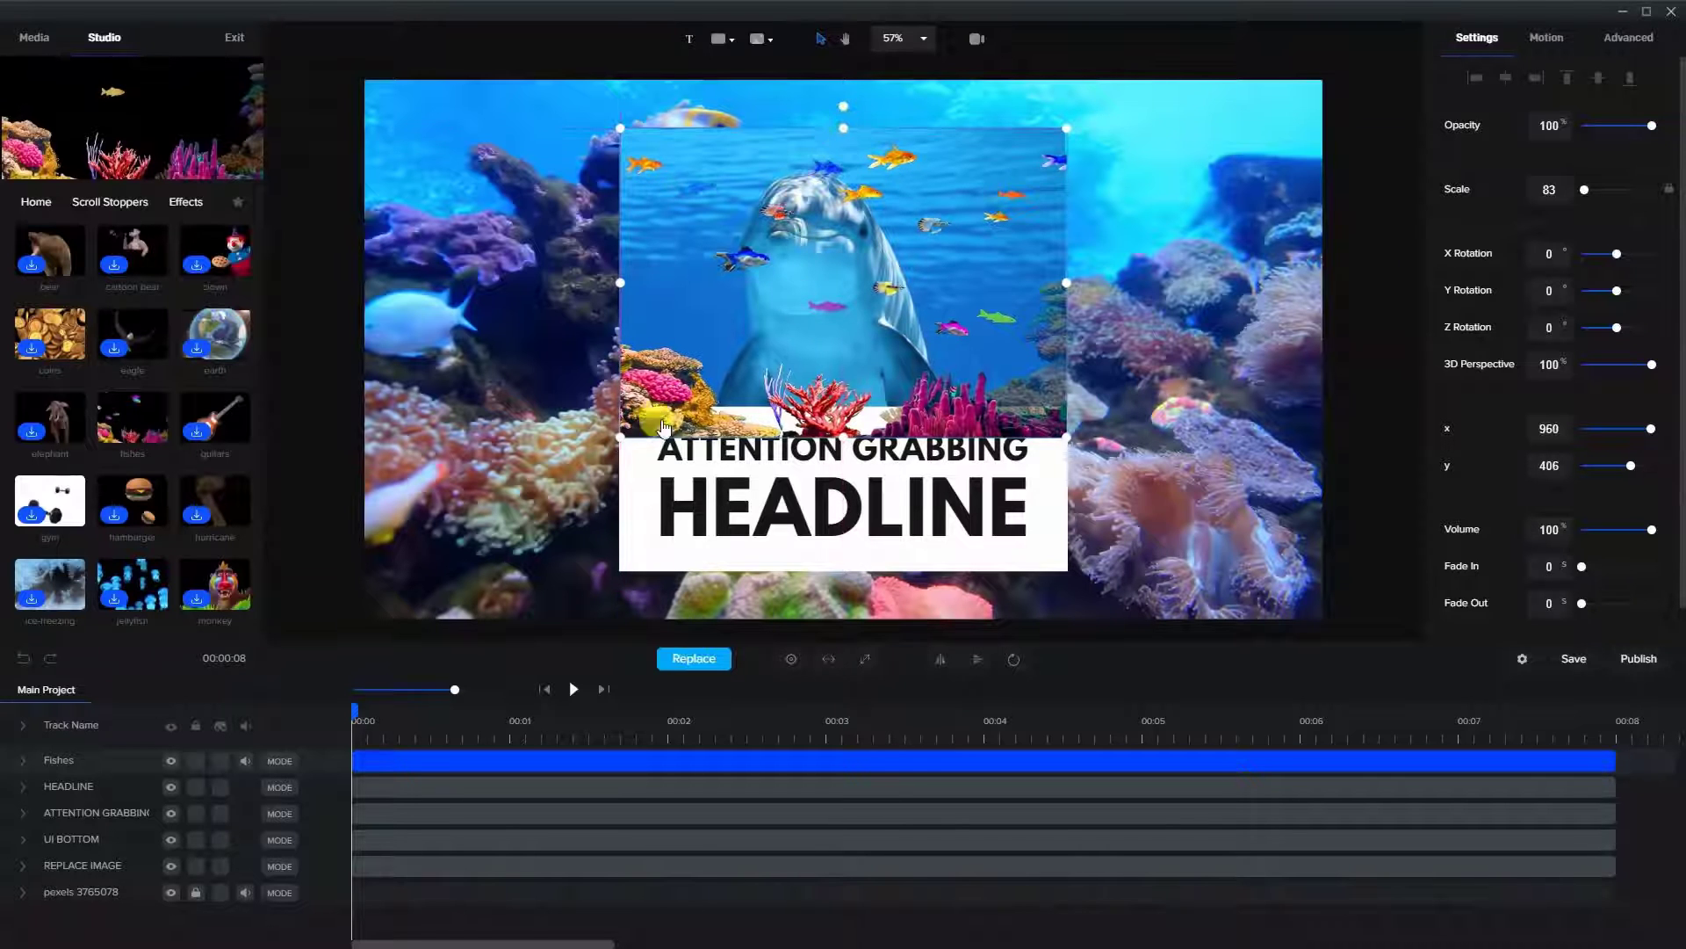
pyautogui.moveTo(53, 764); pyautogui.dragTo(77, 832)
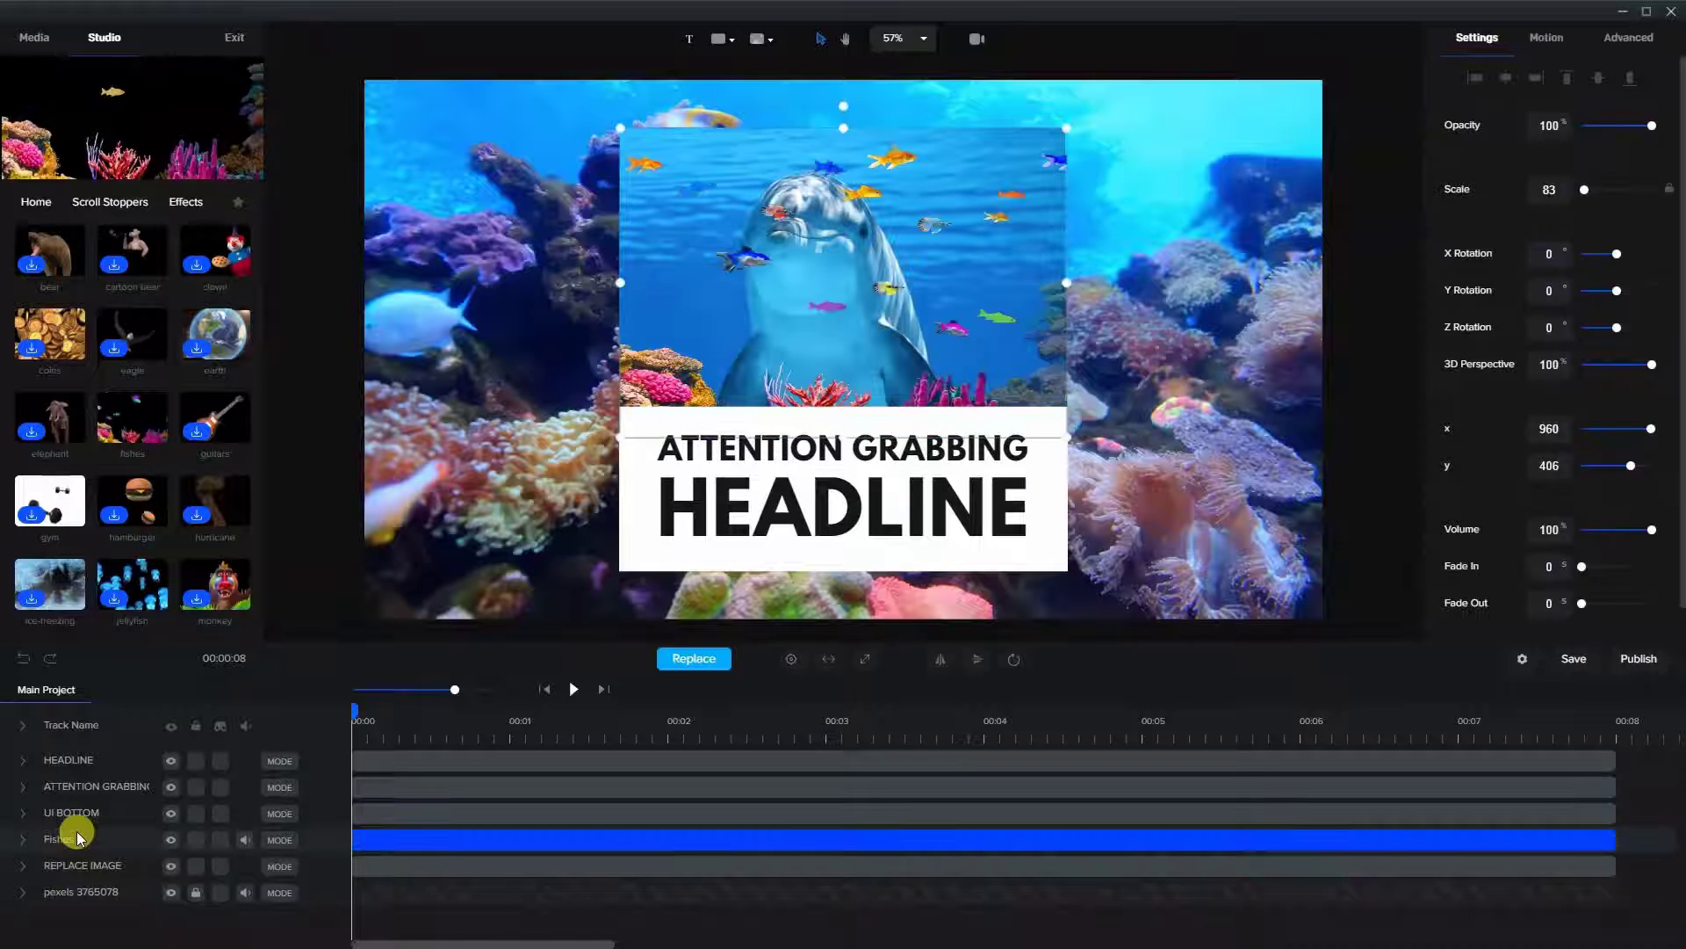
# Enlarge the REPLACE IMAGE dolphin photo slightly so it reaches the card edge.
pyautogui.click(1069, 131)
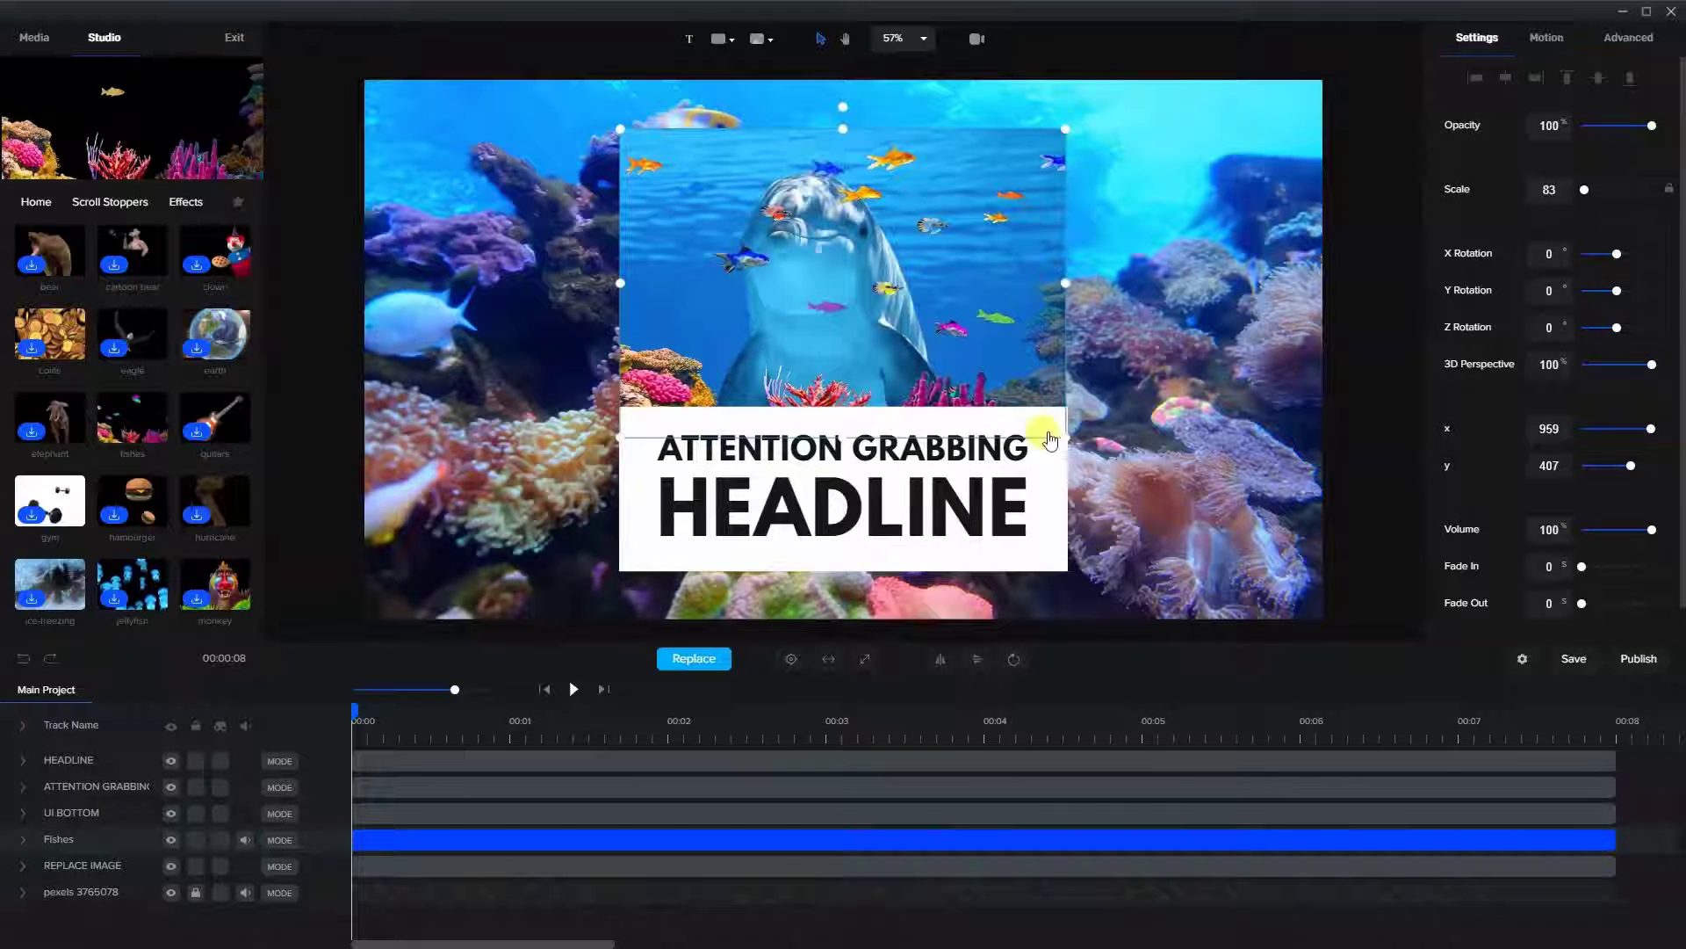
pyautogui.scroll(10, 1072, 419)
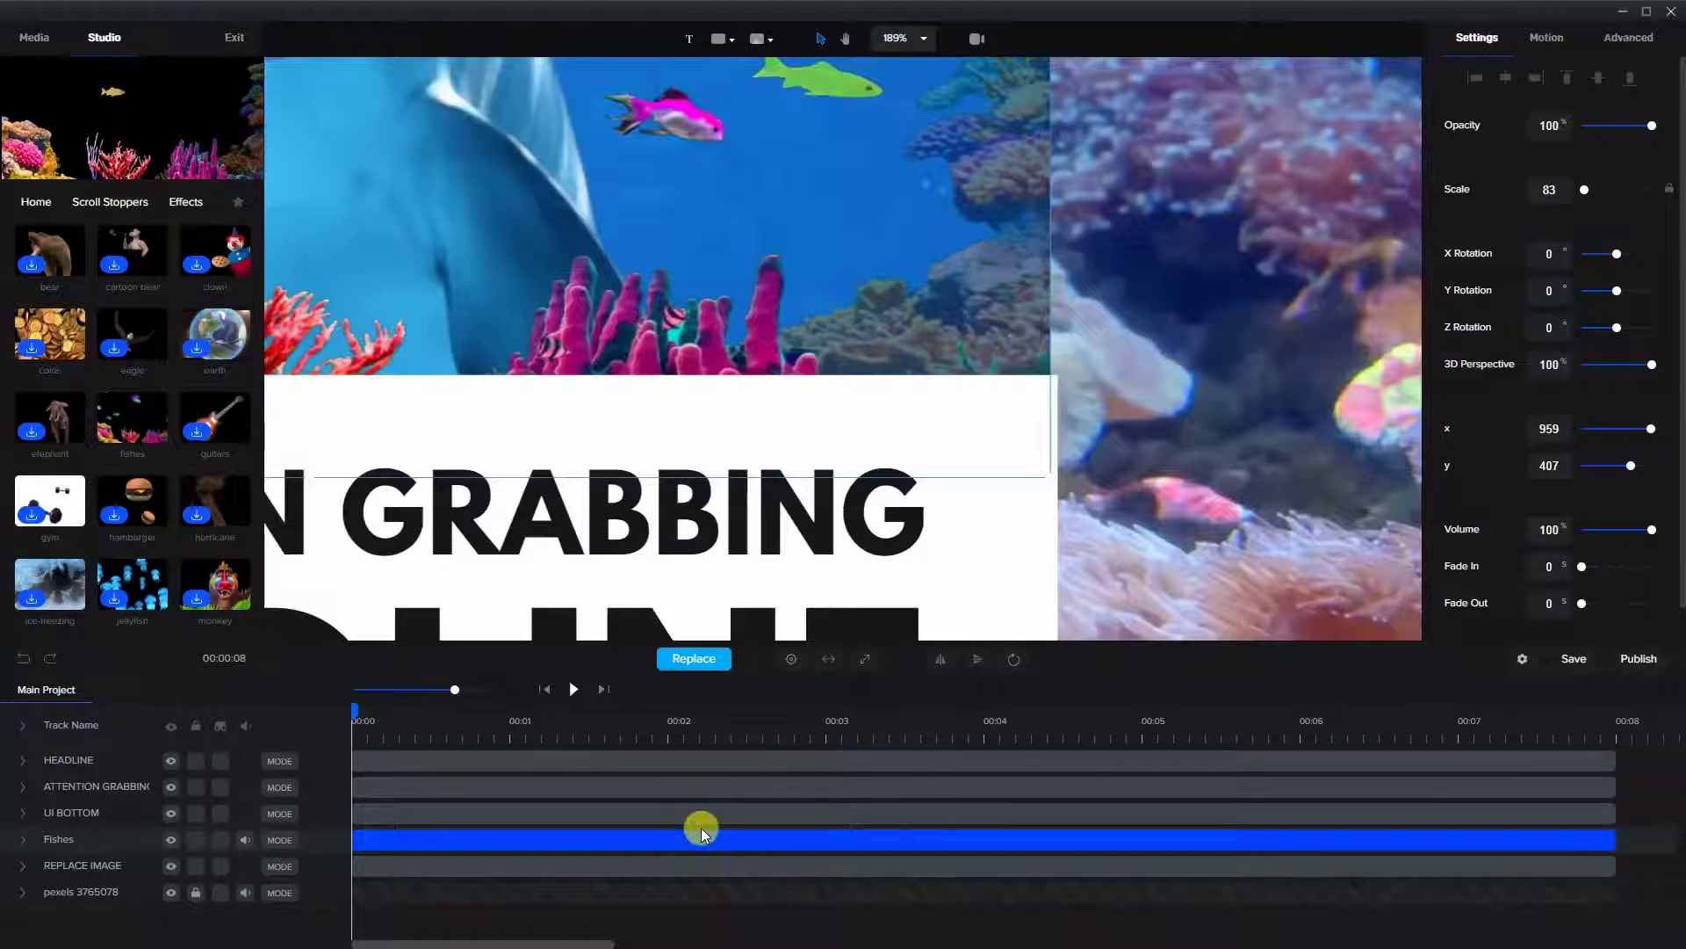
pyautogui.click(719, 864)
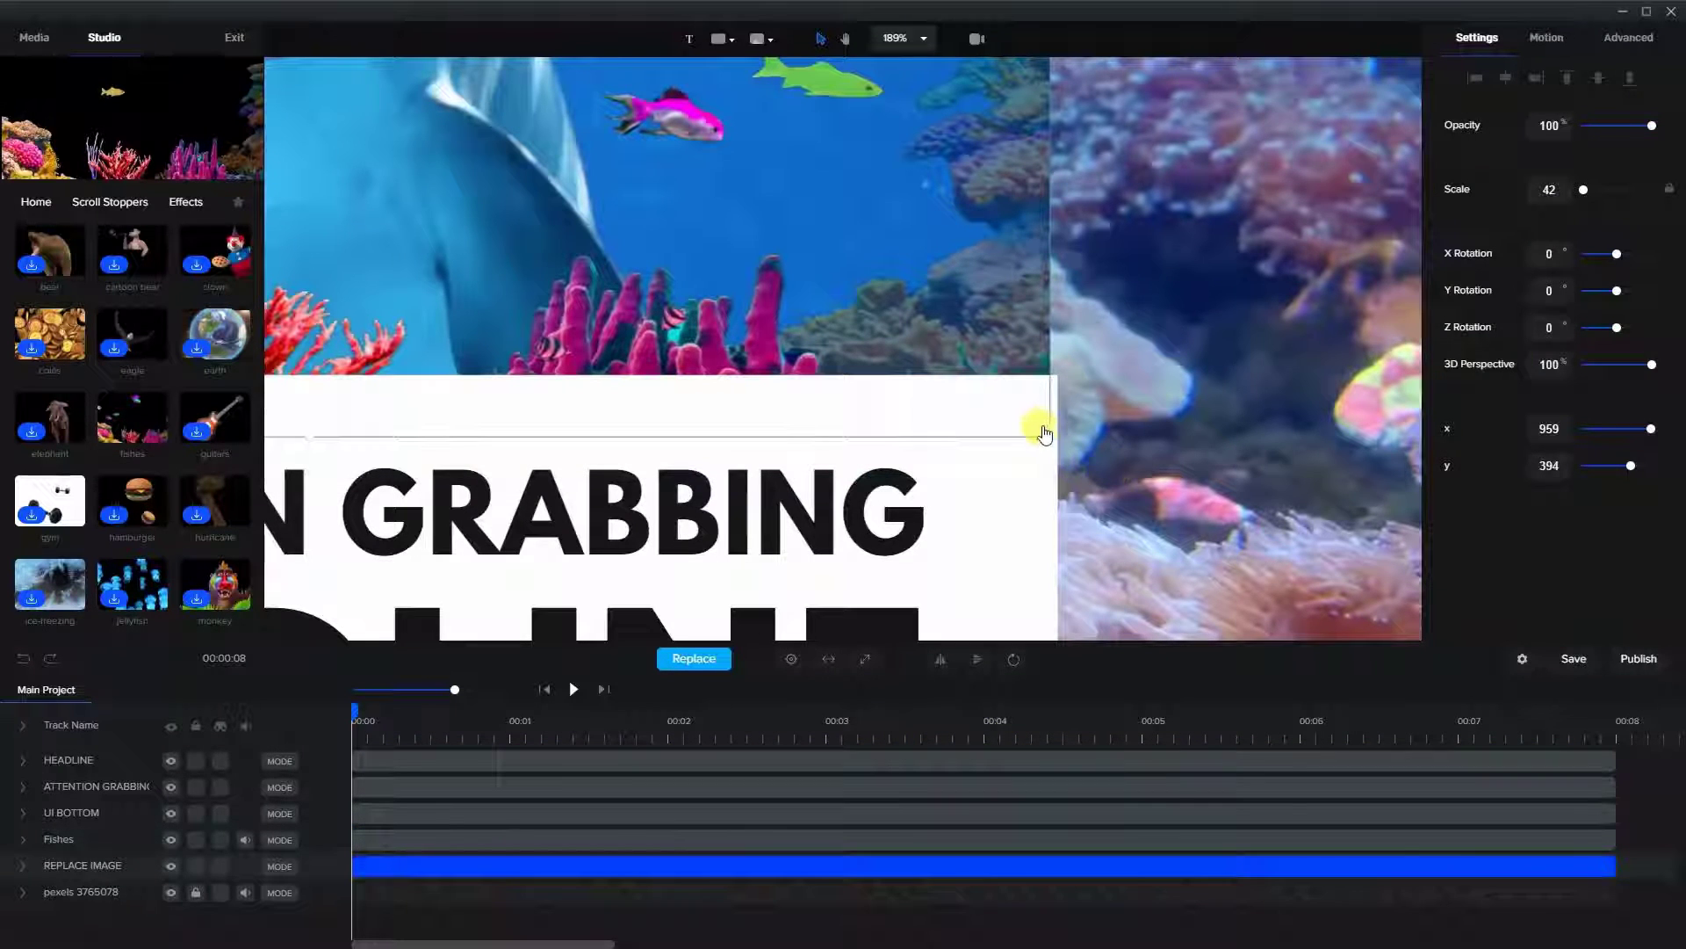
pyautogui.moveTo(1047, 438); pyautogui.dragTo(1054, 443)
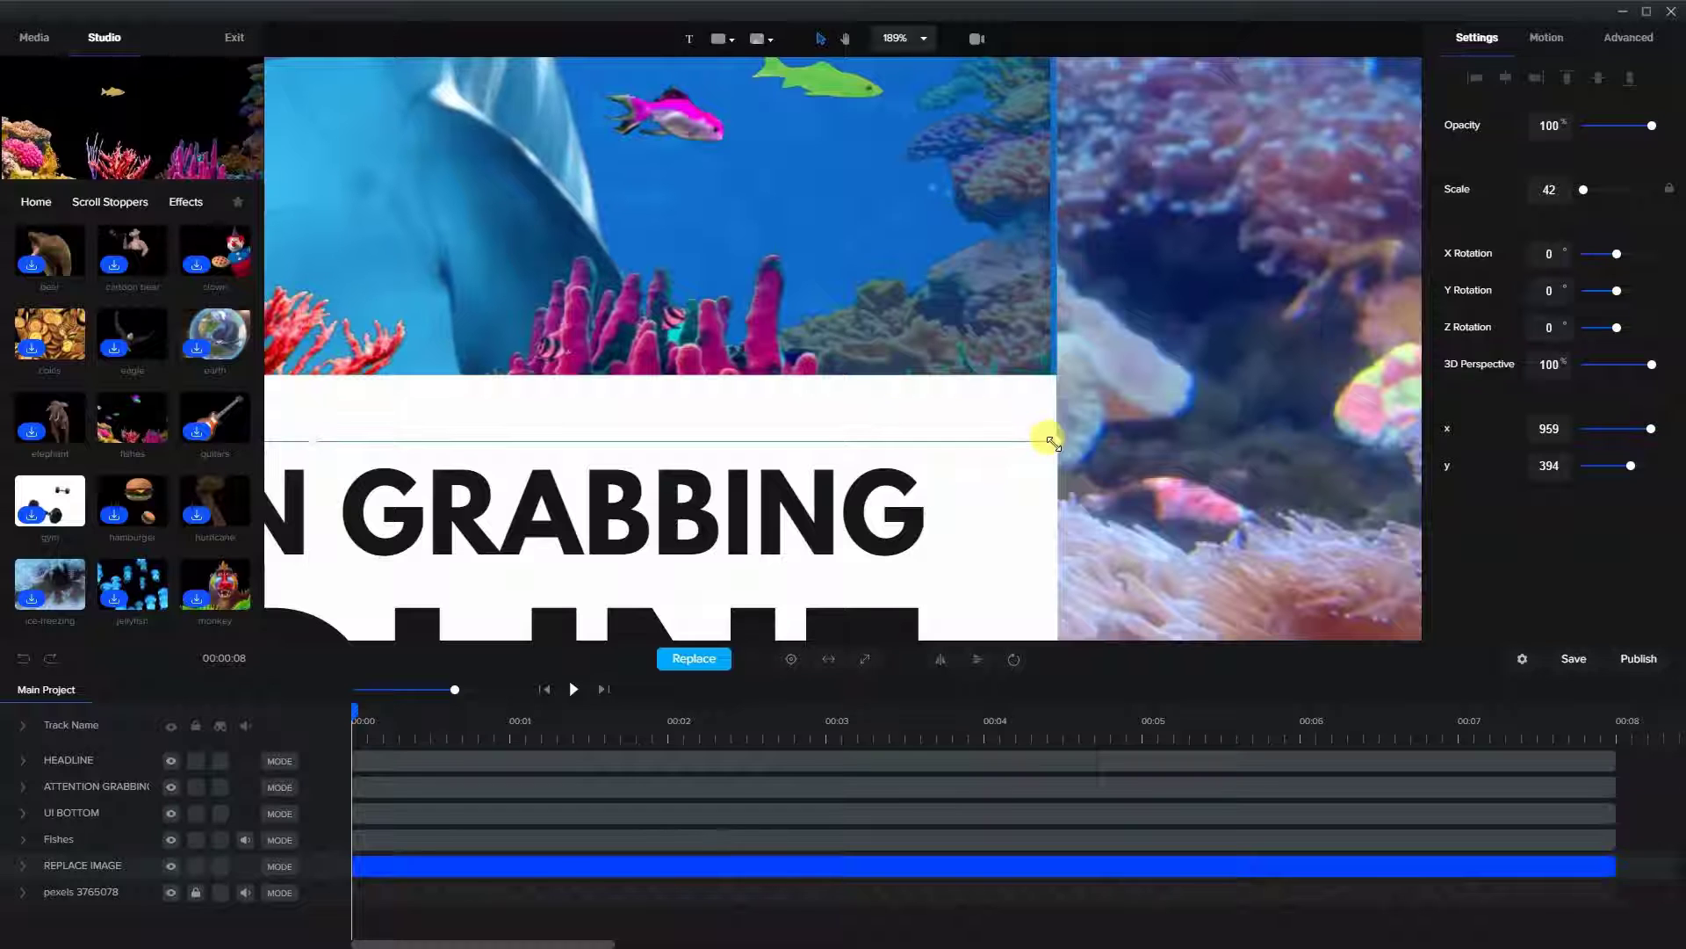
# Enlarge the Fishes overlay to match the photo, positioned at x 961, y 409.
pyautogui.click(625, 840)
pyautogui.moveTo(1046, 477); pyautogui.dragTo(1057, 482)
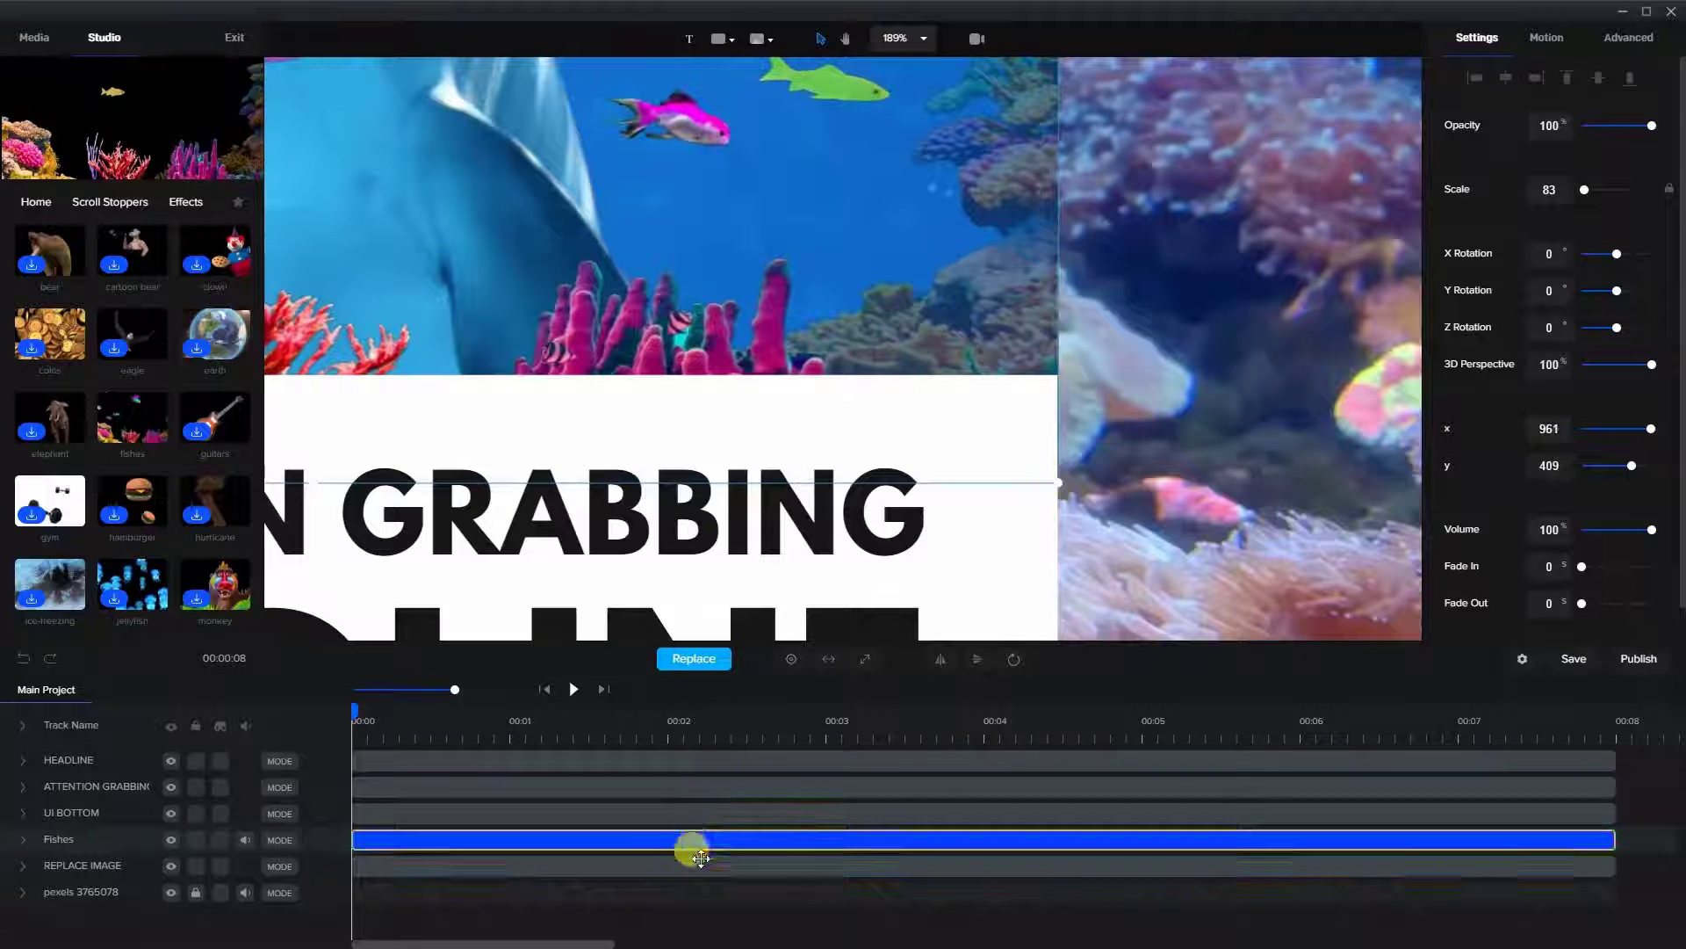
pyautogui.scroll(-4, 403, 384)
pyautogui.scroll(-2, 402, 384)
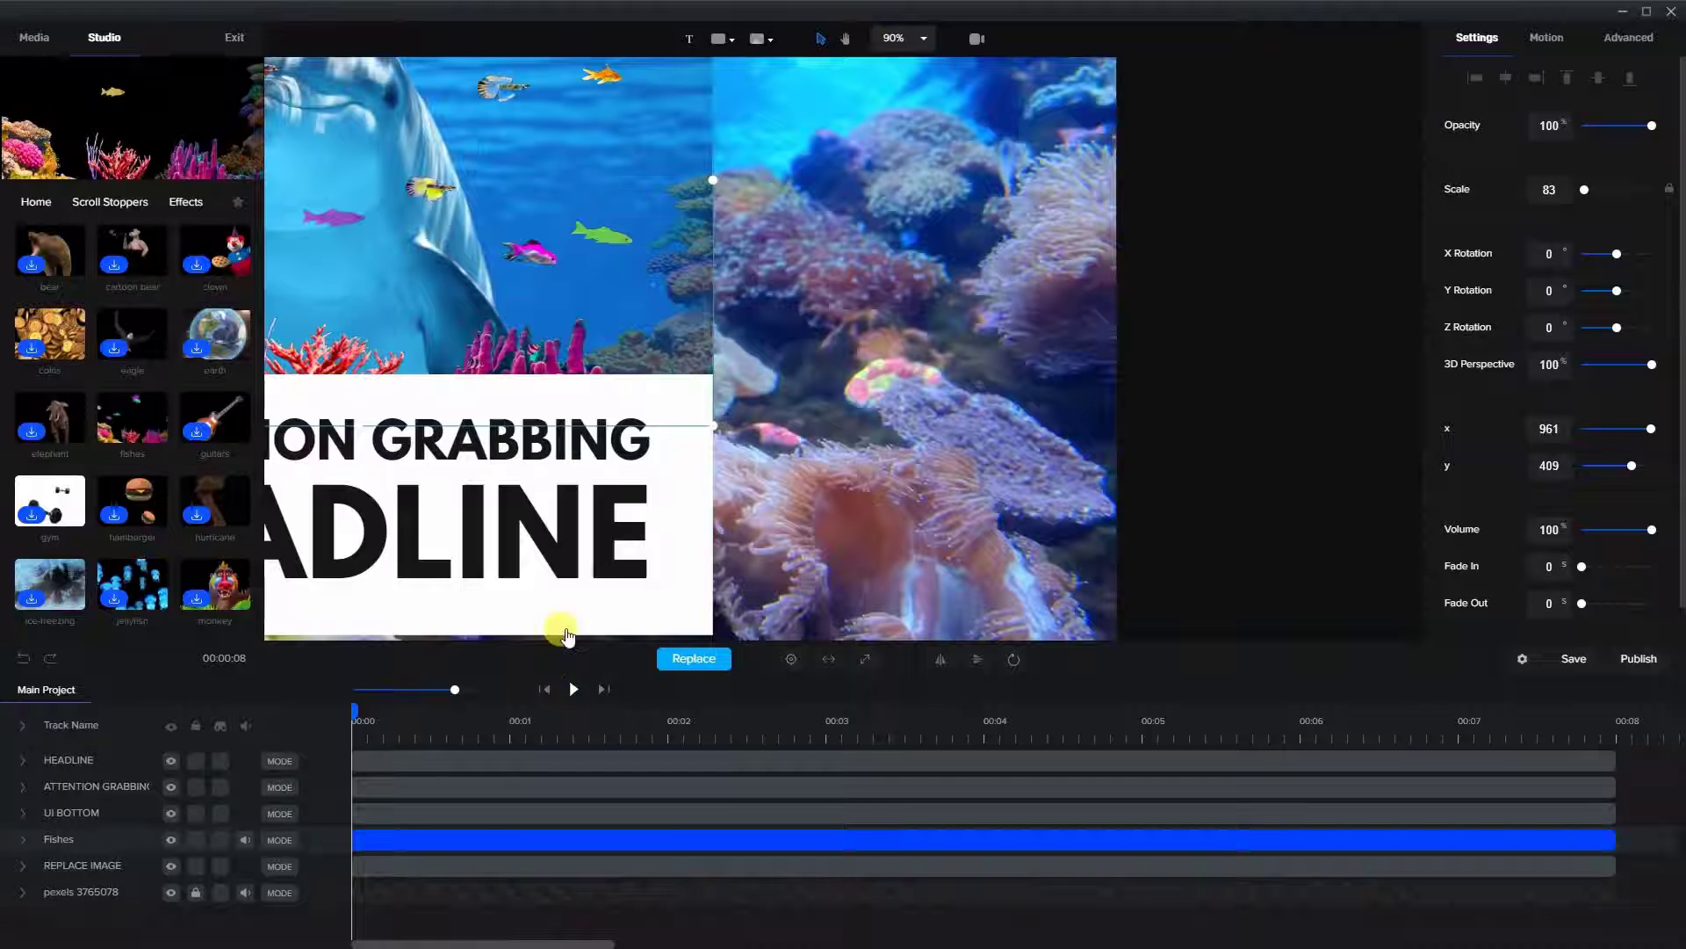
pyautogui.scroll(-4, 568, 634)
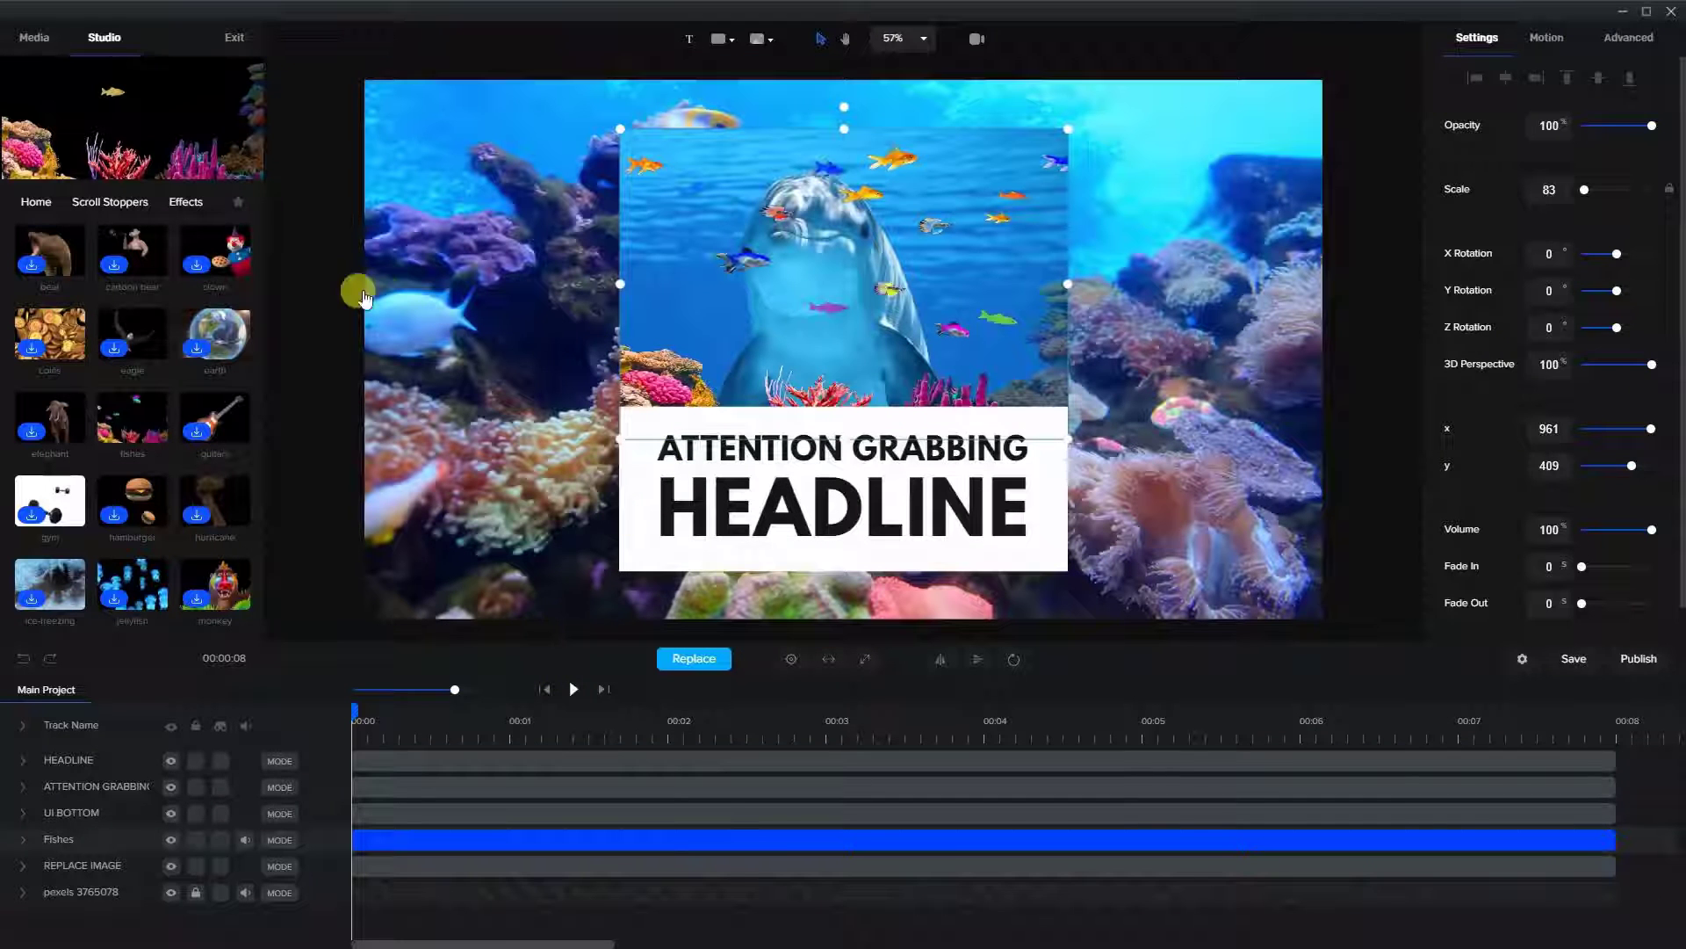
# Play back the headline card animation, save with Ctrl+S, and return the playhead to about 00:01.5.
pyautogui.click(369, 329)
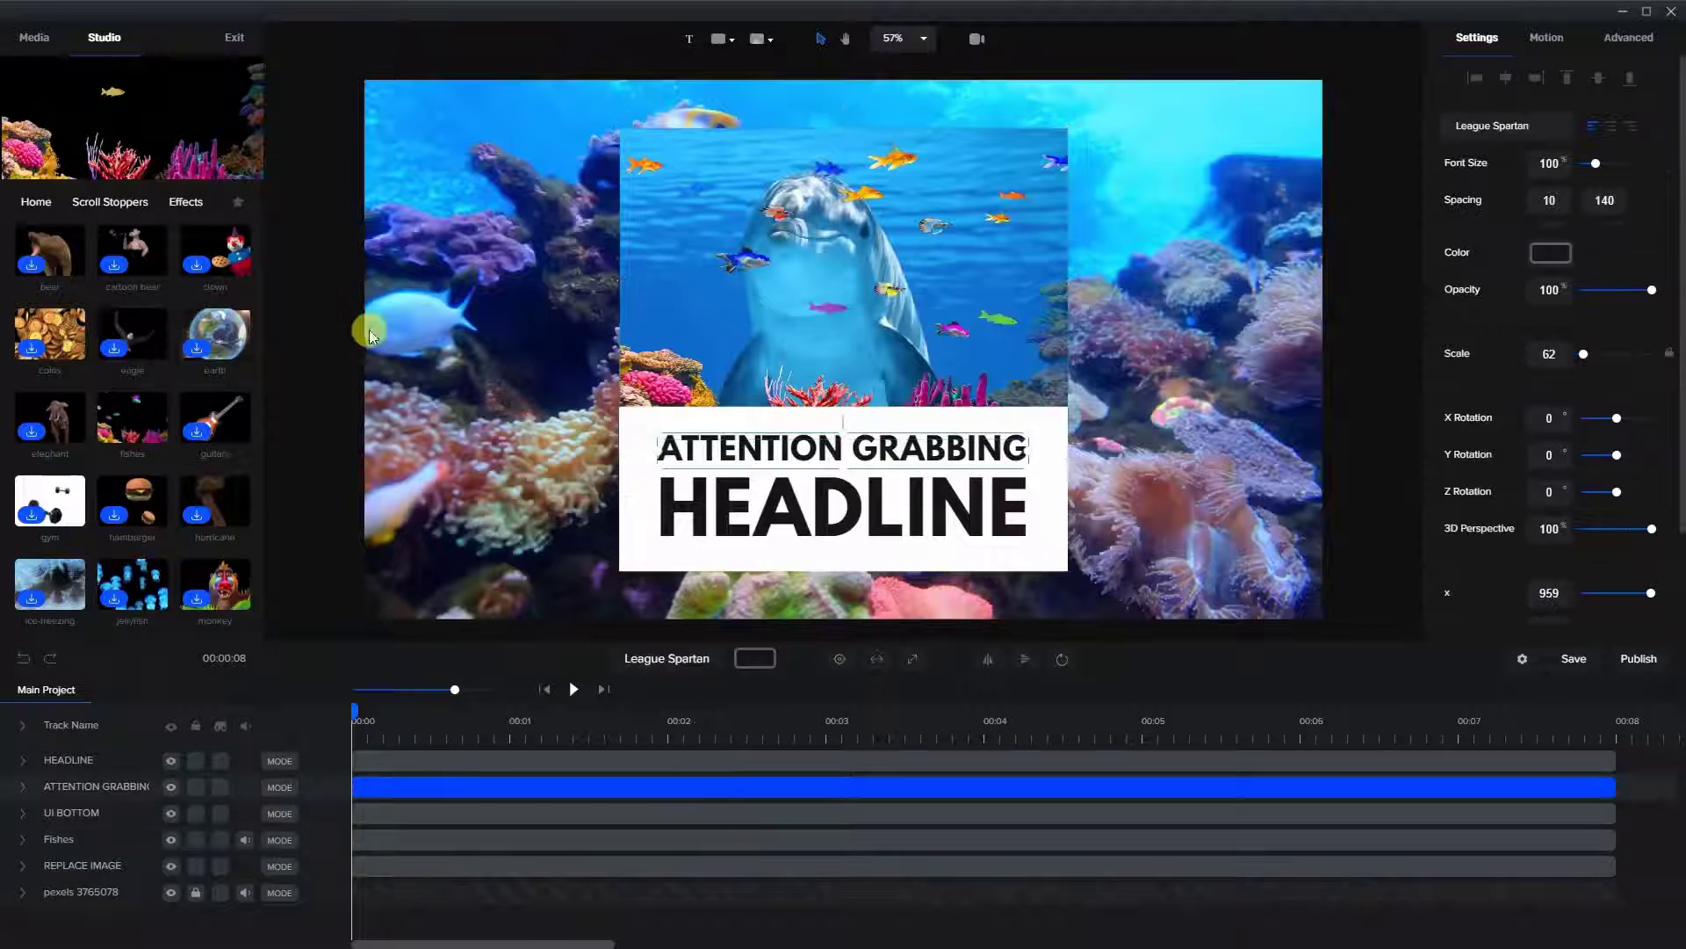
pyautogui.click(567, 689)
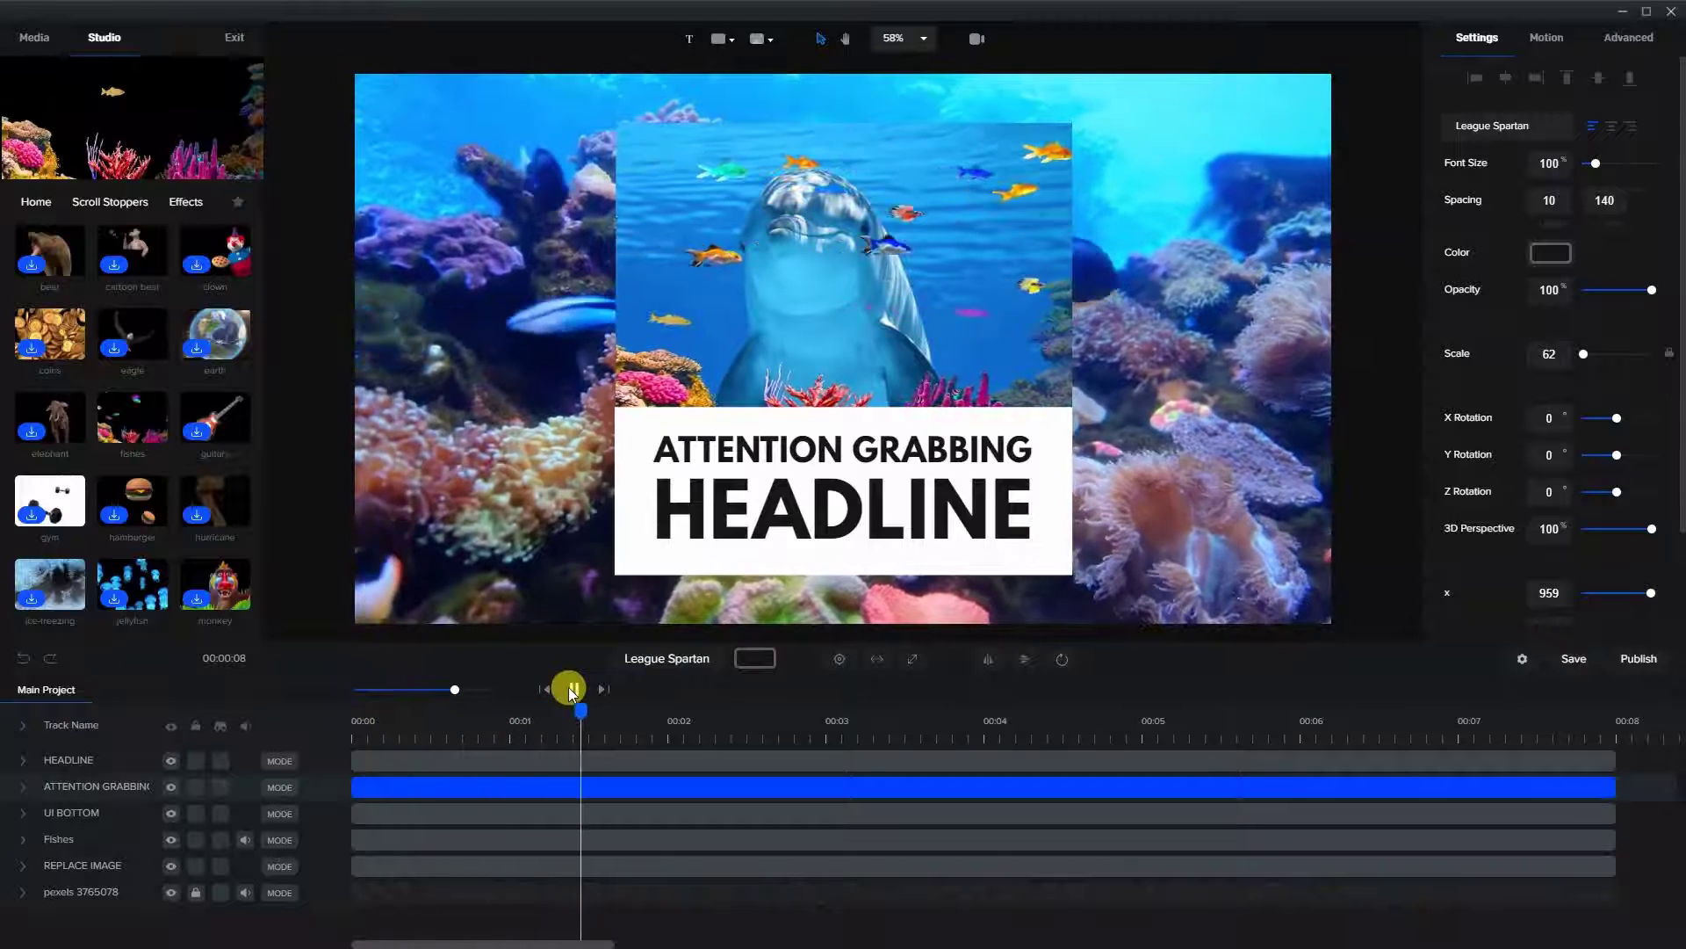
pyautogui.click(400, 788)
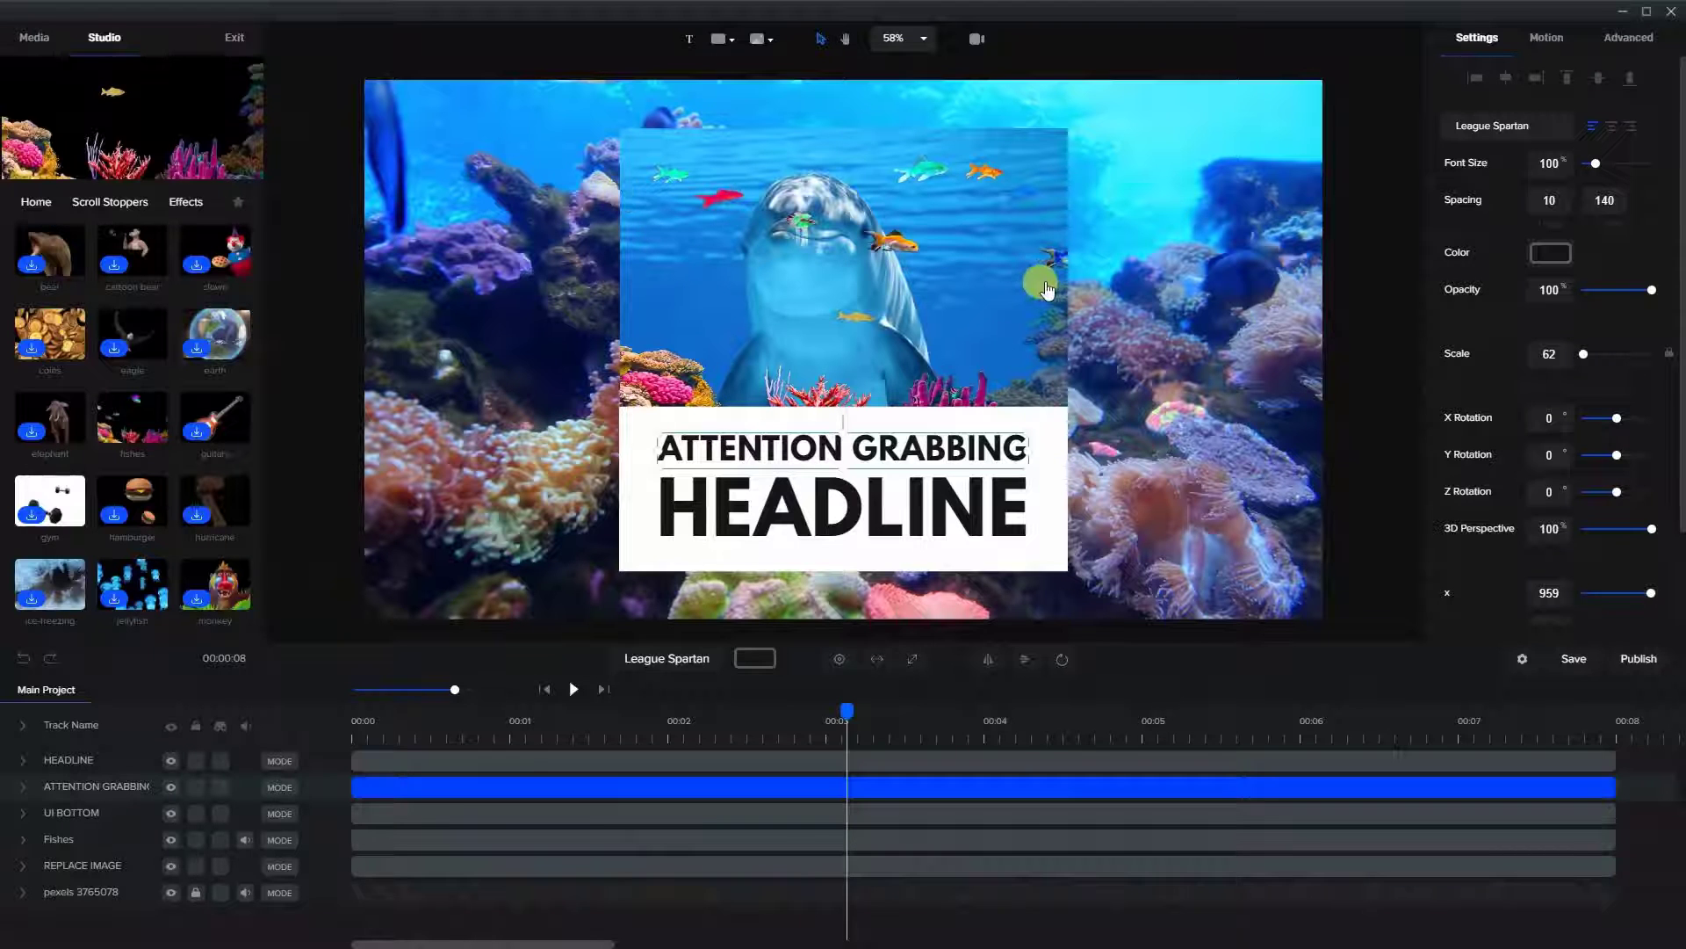
pyautogui.hotkey('ctrl', 's')
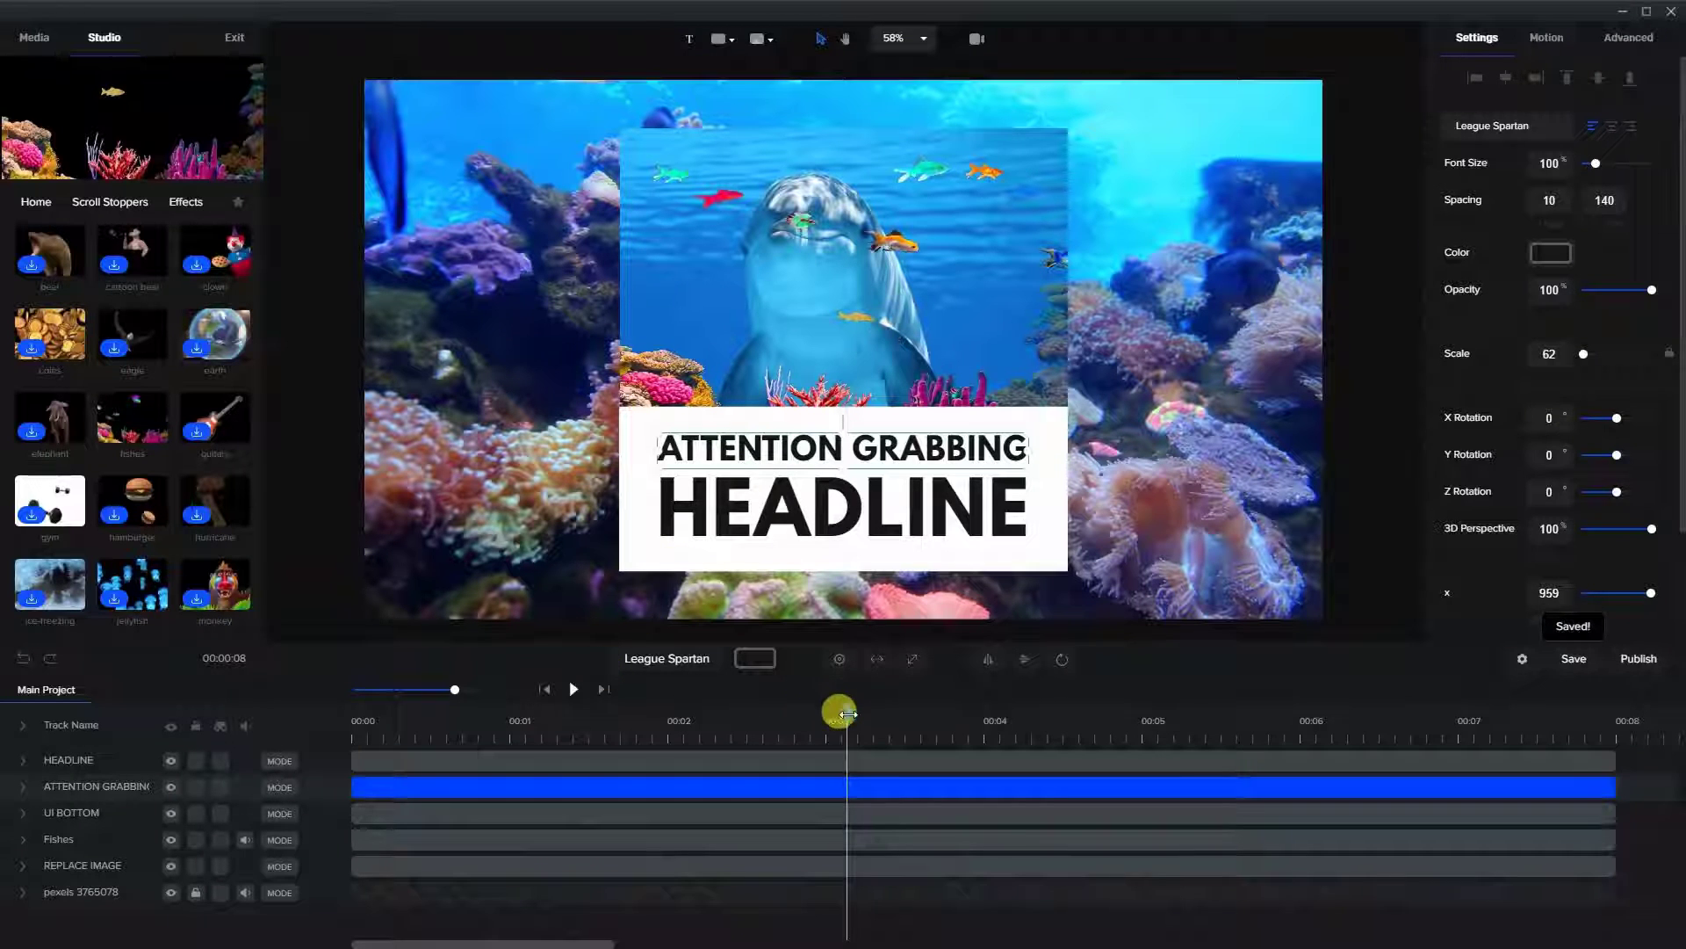
pyautogui.moveTo(842, 713); pyautogui.dragTo(599, 713)
# Drop the shark effect from the Studio library onto the canvas at about 1.3 seconds.
pyautogui.click(563, 727)
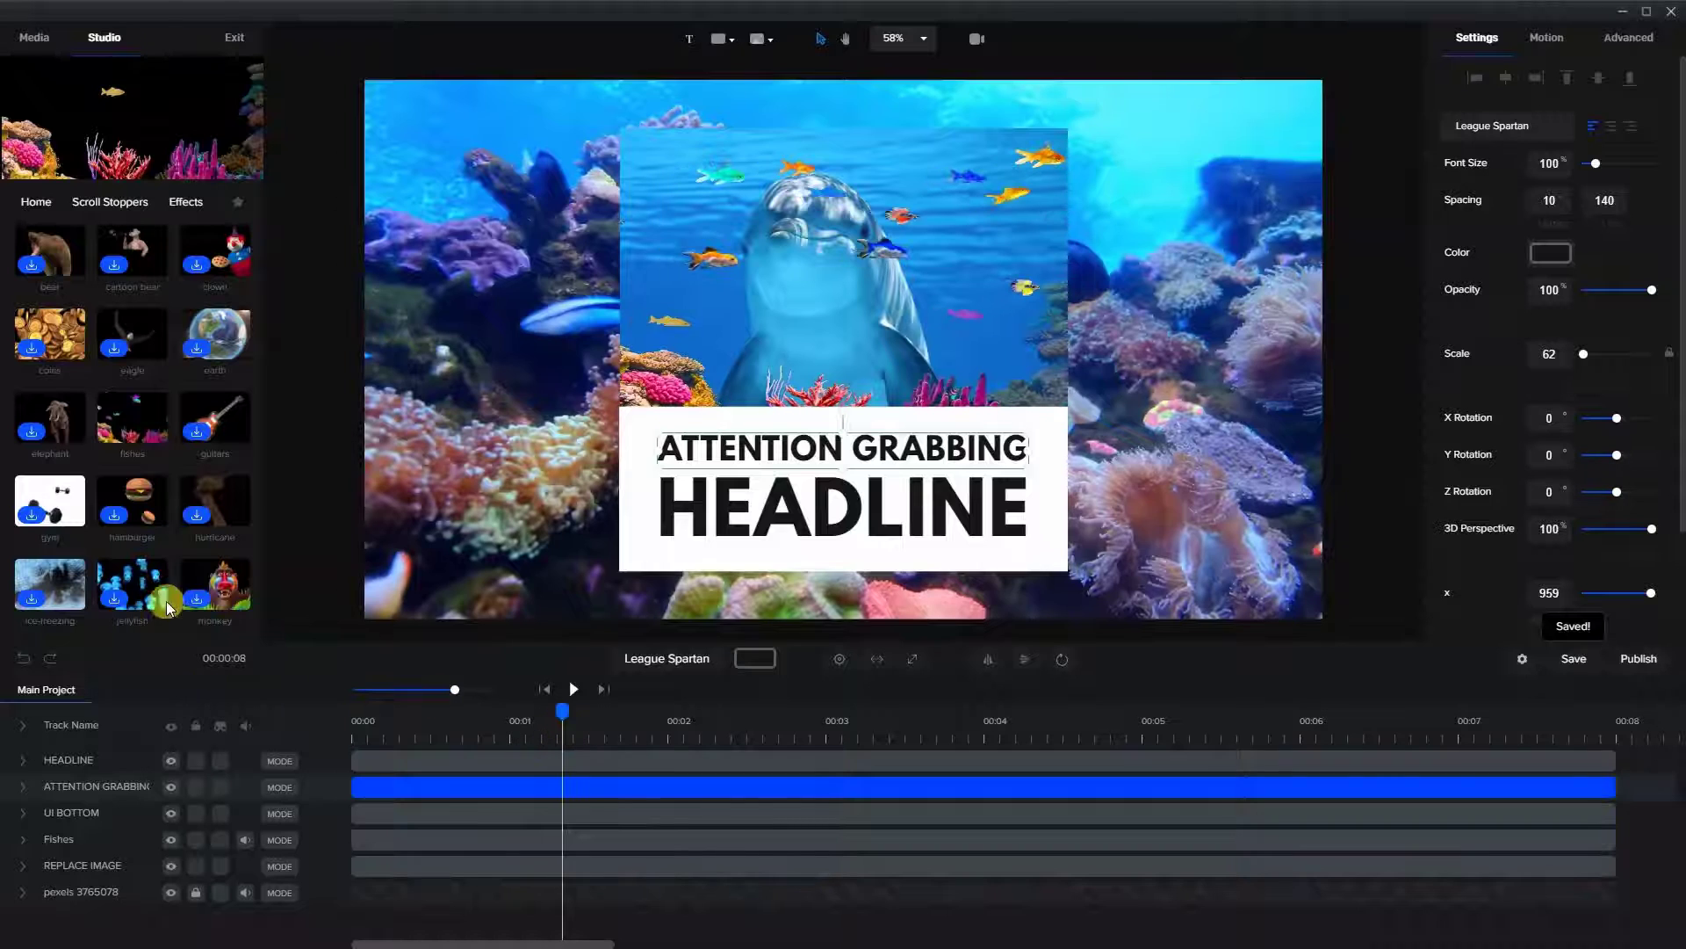
pyautogui.scroll(-1, 121, 531)
pyautogui.scroll(-2, 121, 532)
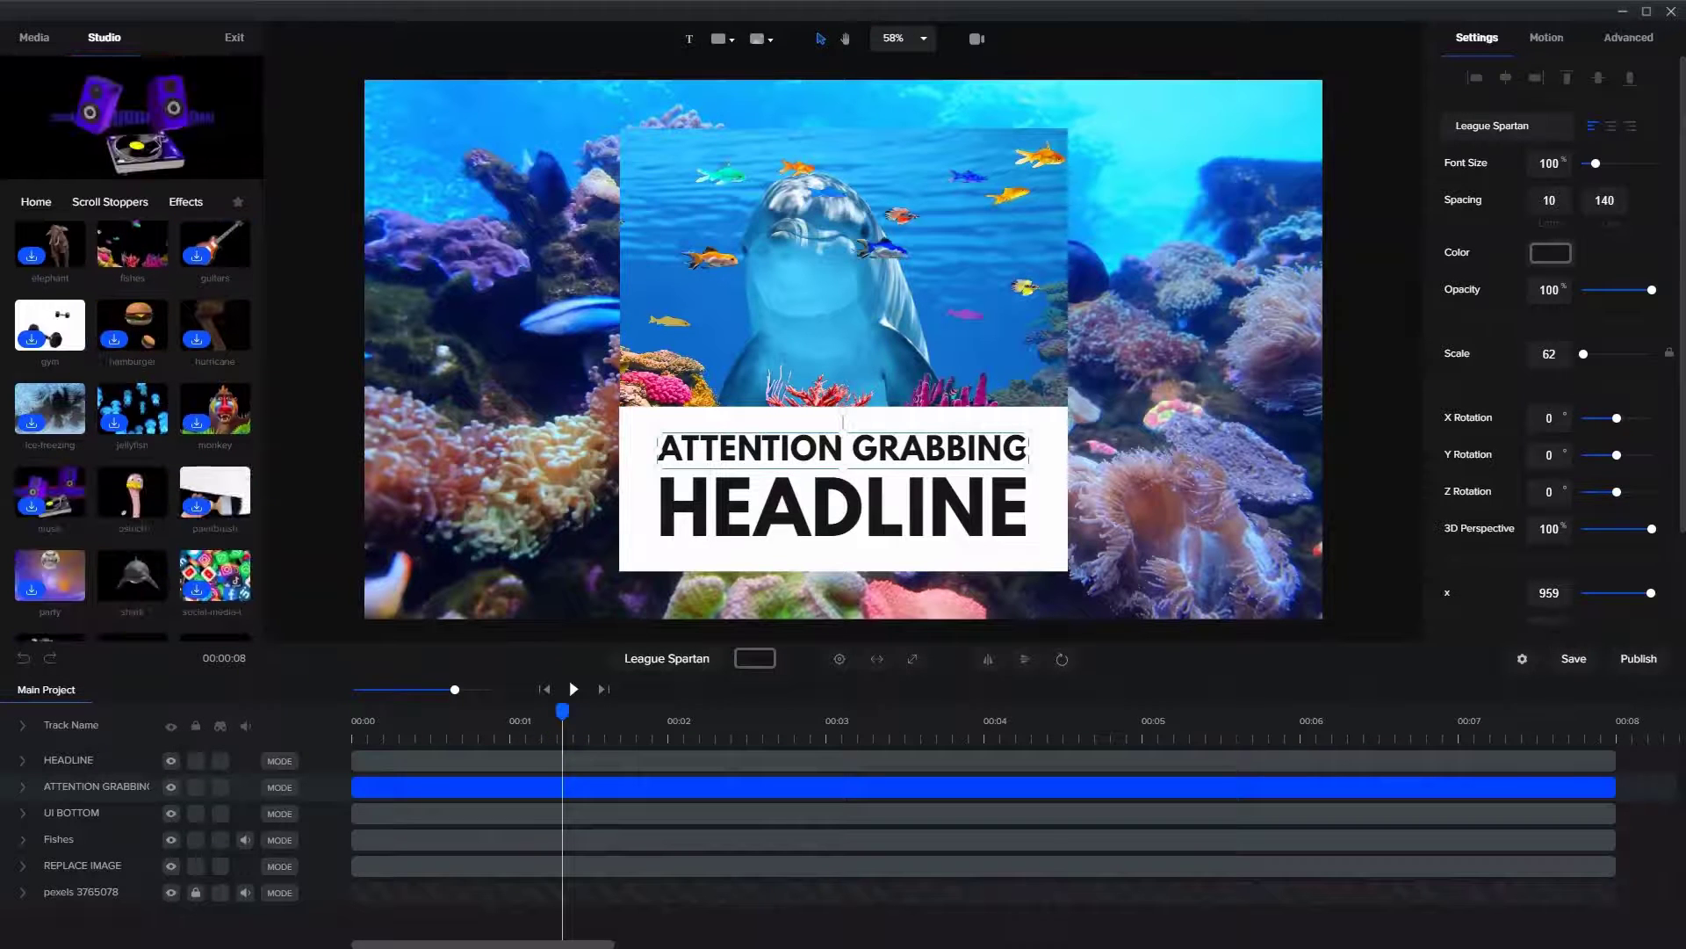
pyautogui.moveTo(132, 576); pyautogui.dragTo(914, 353)
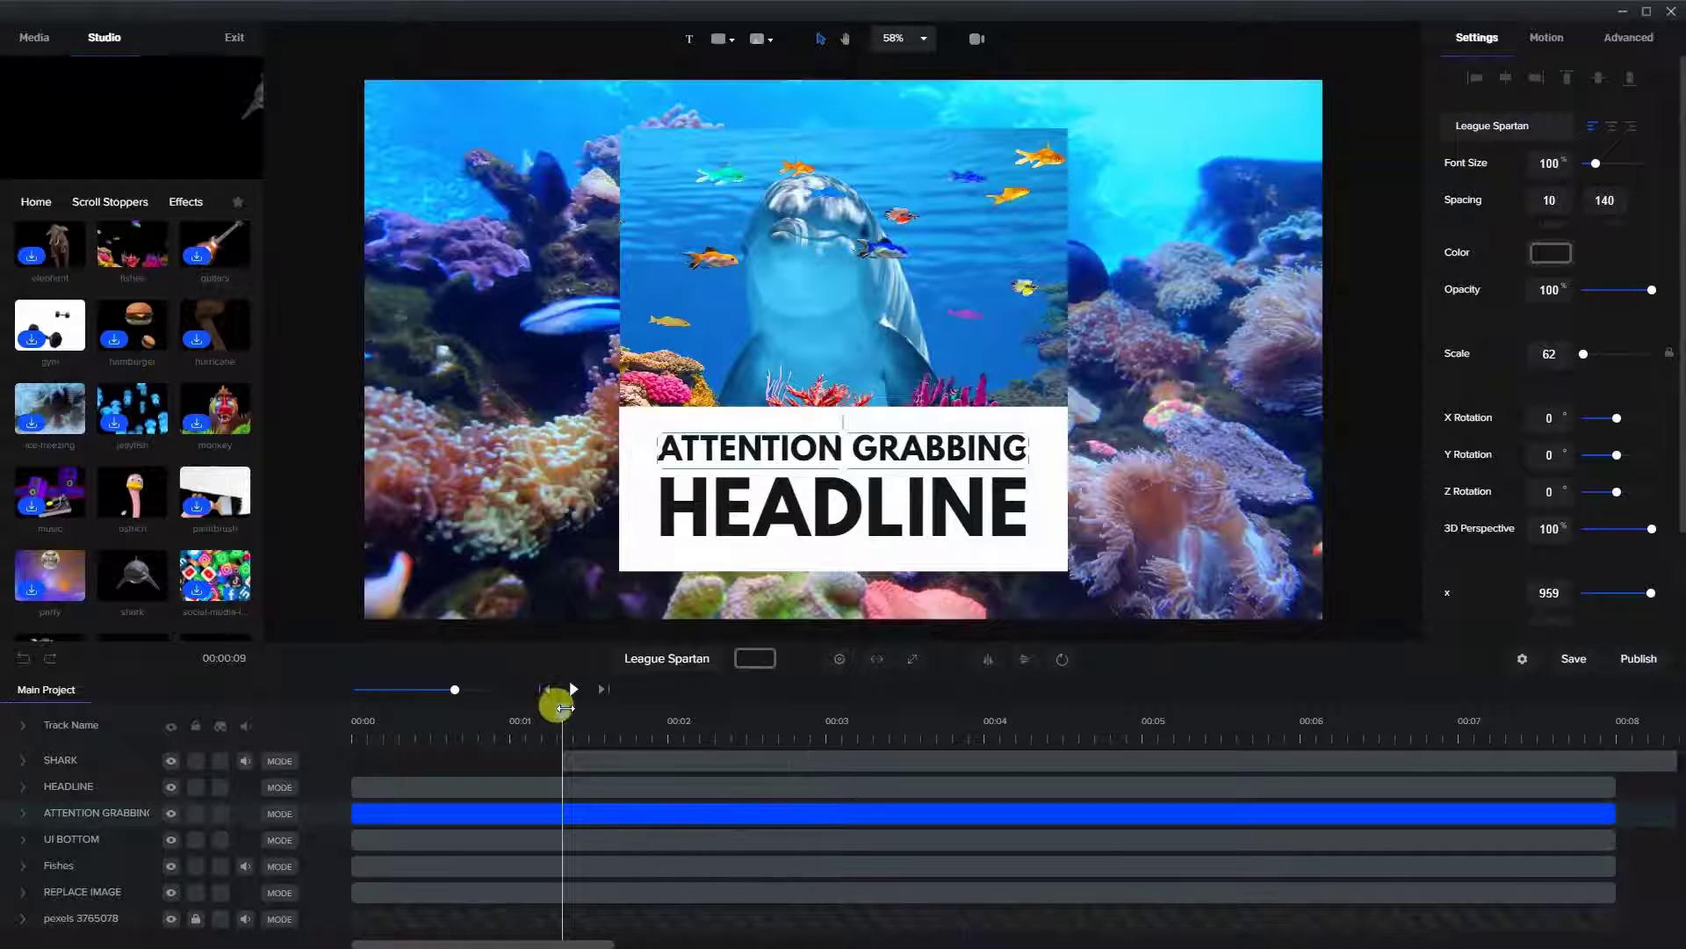
# Scrub toward two seconds and play the preview to check the shark's entrance.
pyautogui.moveTo(565, 708); pyautogui.dragTo(594, 711)
pyautogui.moveTo(768, 717); pyautogui.dragTo(762, 715)
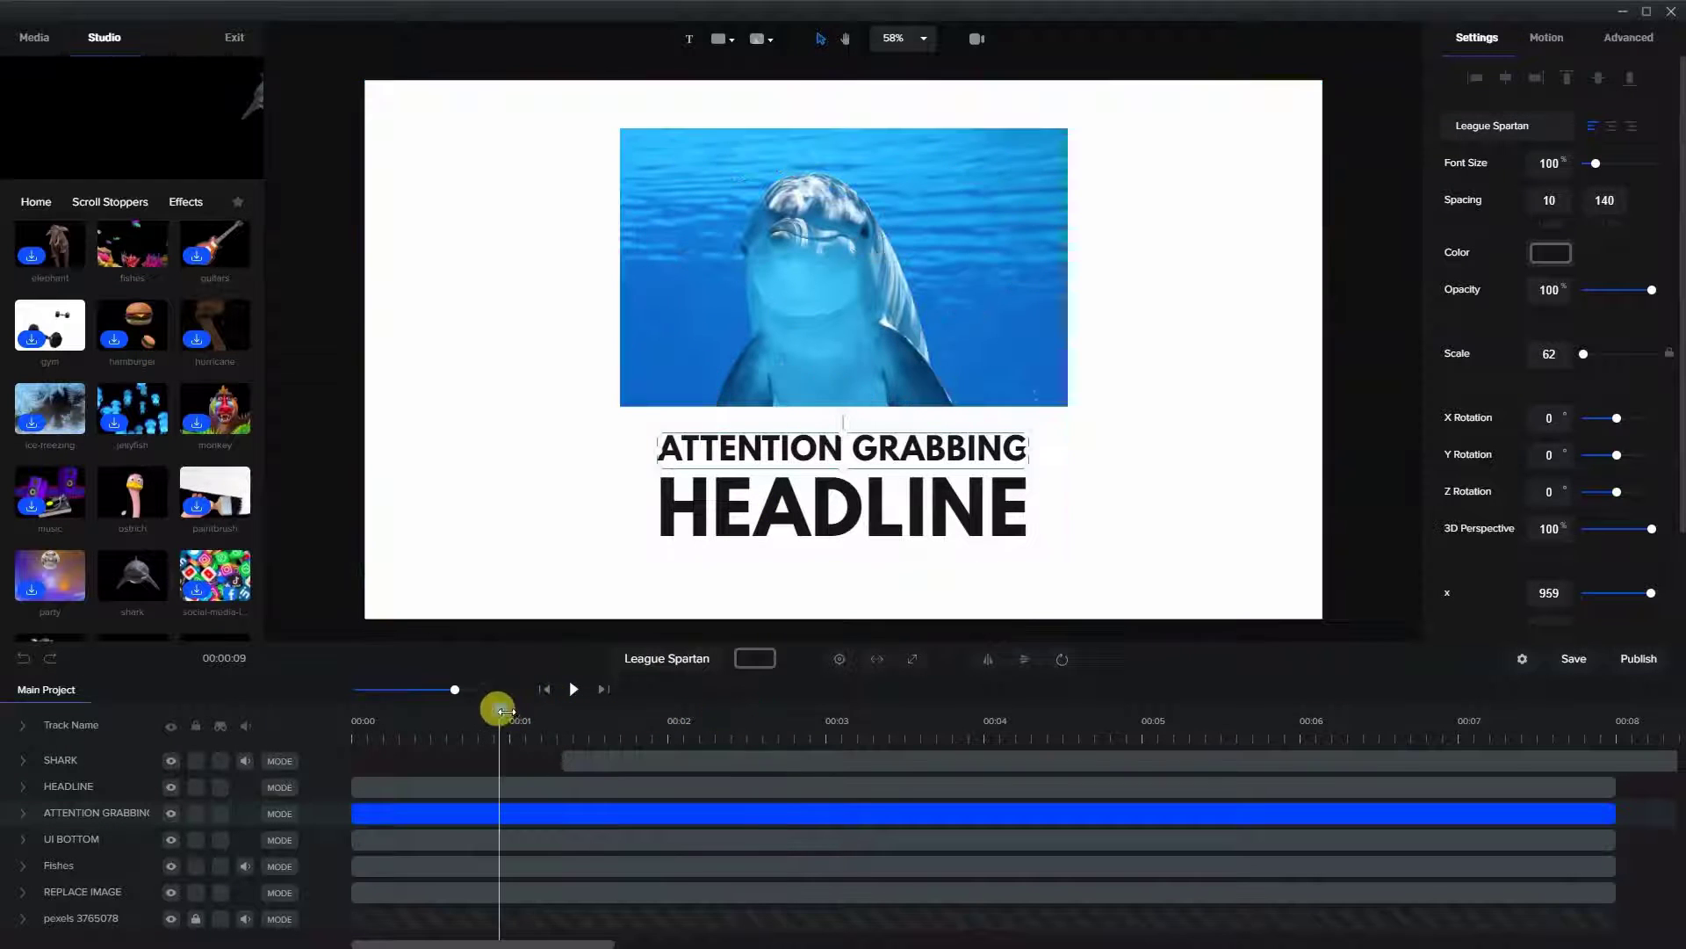
pyautogui.click(575, 690)
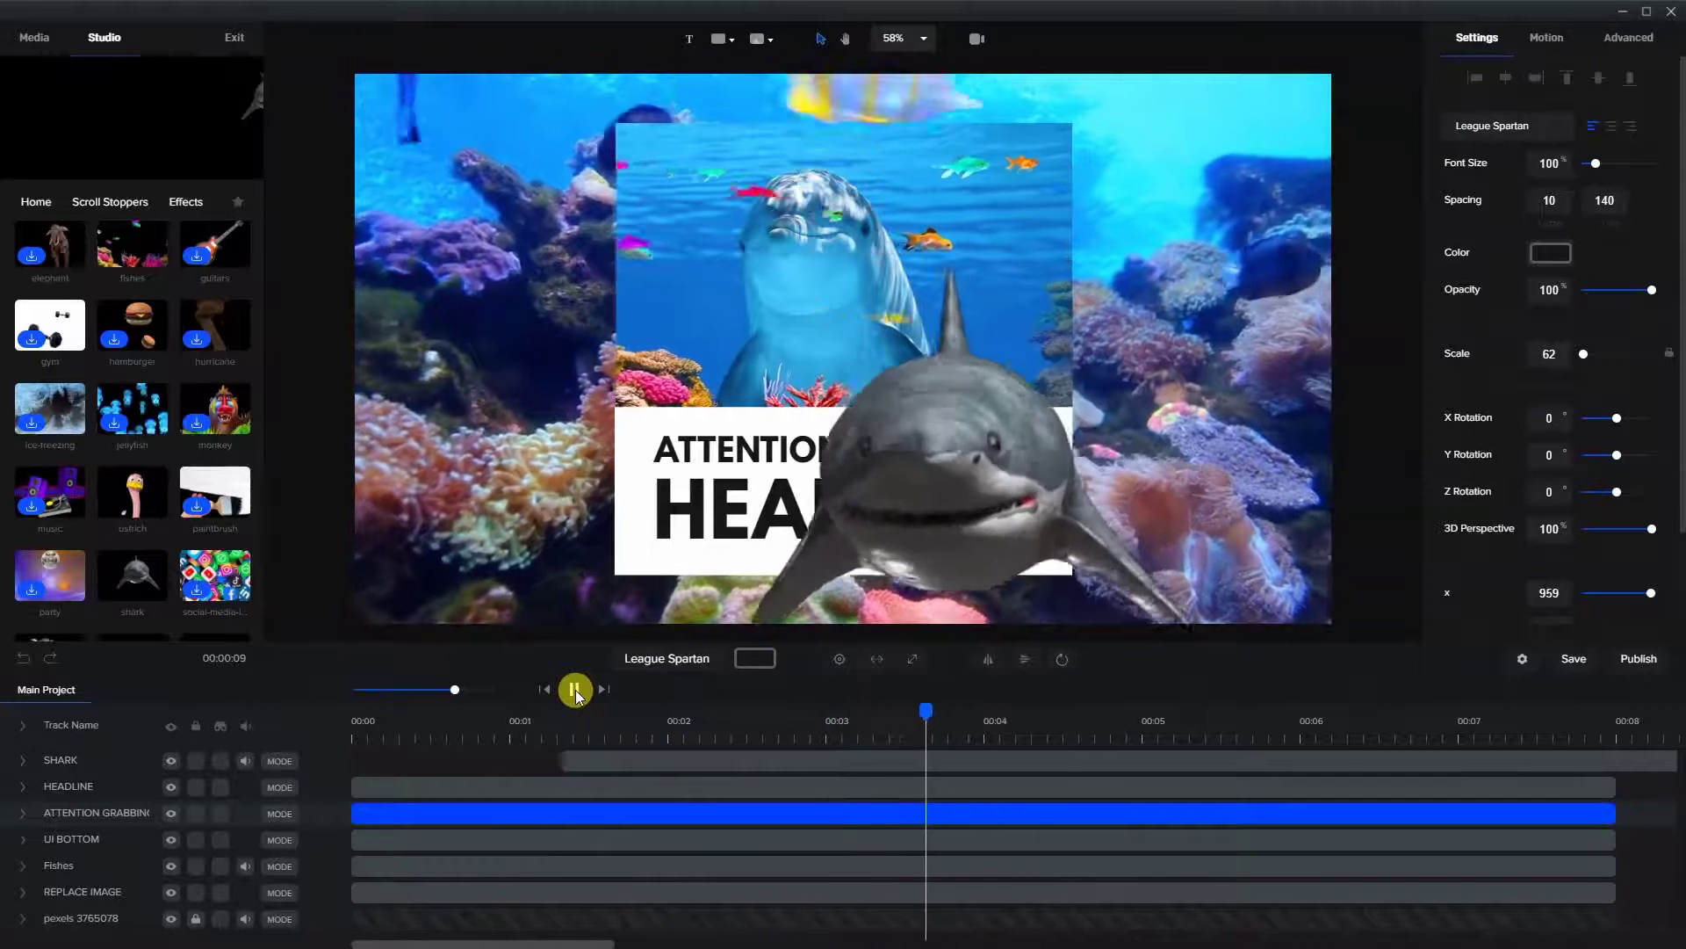
pyautogui.click(576, 688)
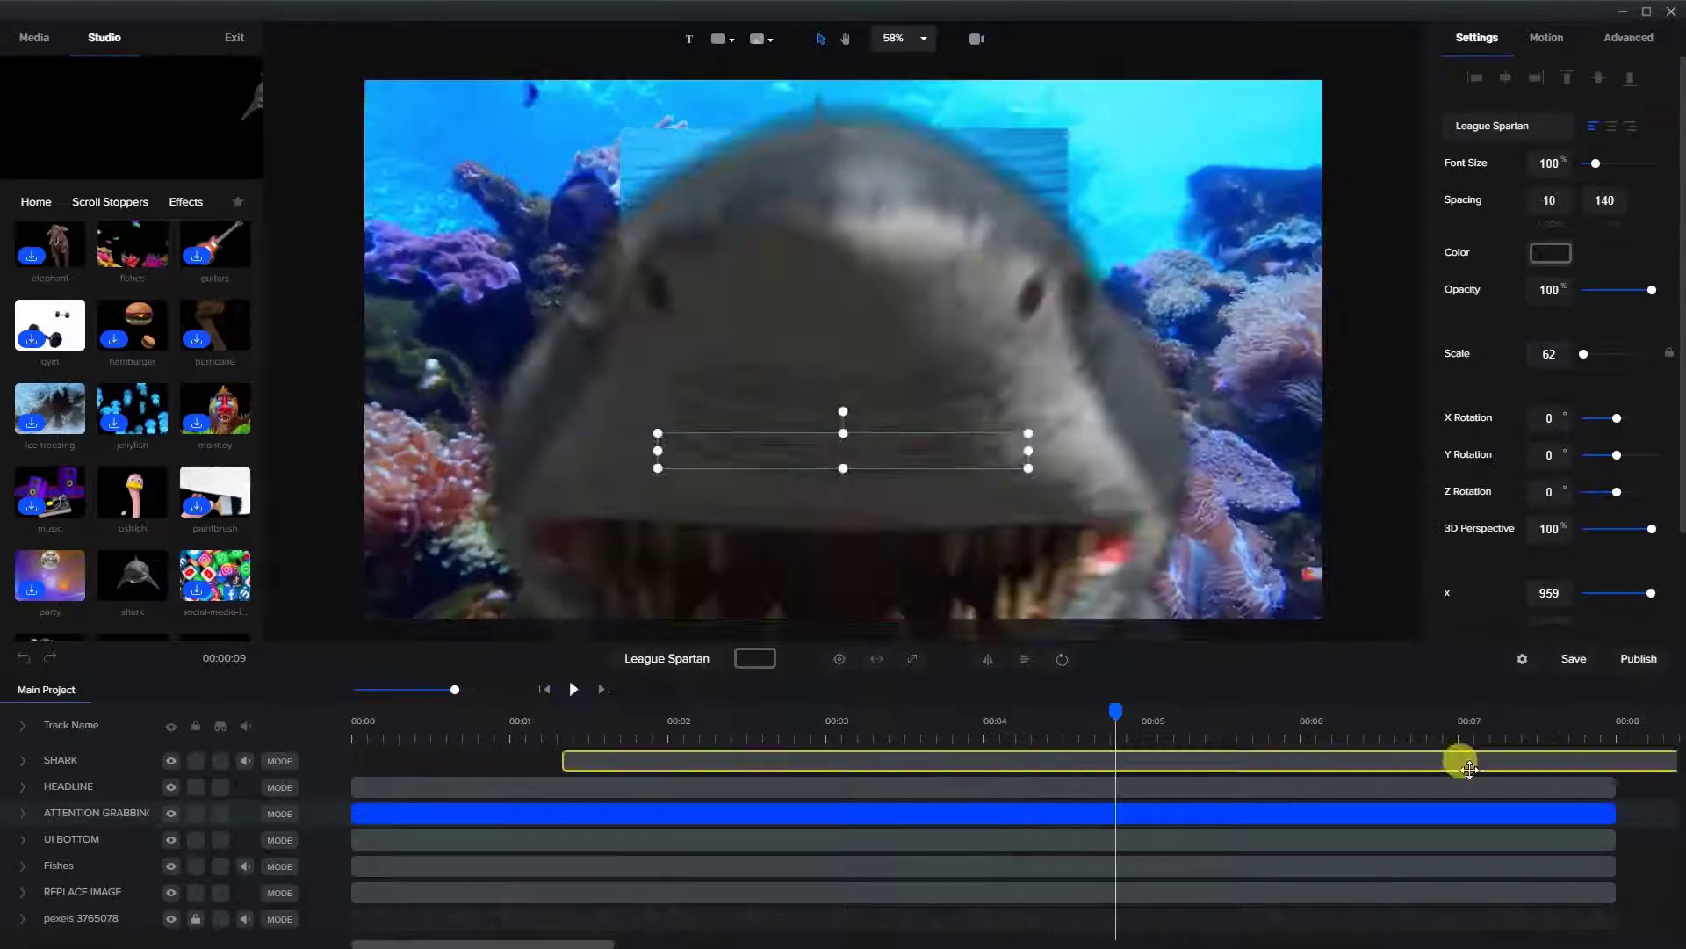
# Extend the SHARK clip to the end of the video, about 8 seconds.
pyautogui.moveTo(609, 940); pyautogui.dragTo(614, 938)
pyautogui.moveTo(1037, 756); pyautogui.dragTo(826, 749)
pyautogui.moveTo(591, 939); pyautogui.dragTo(550, 940)
pyautogui.moveTo(513, 866); pyautogui.dragTo(484, 757)
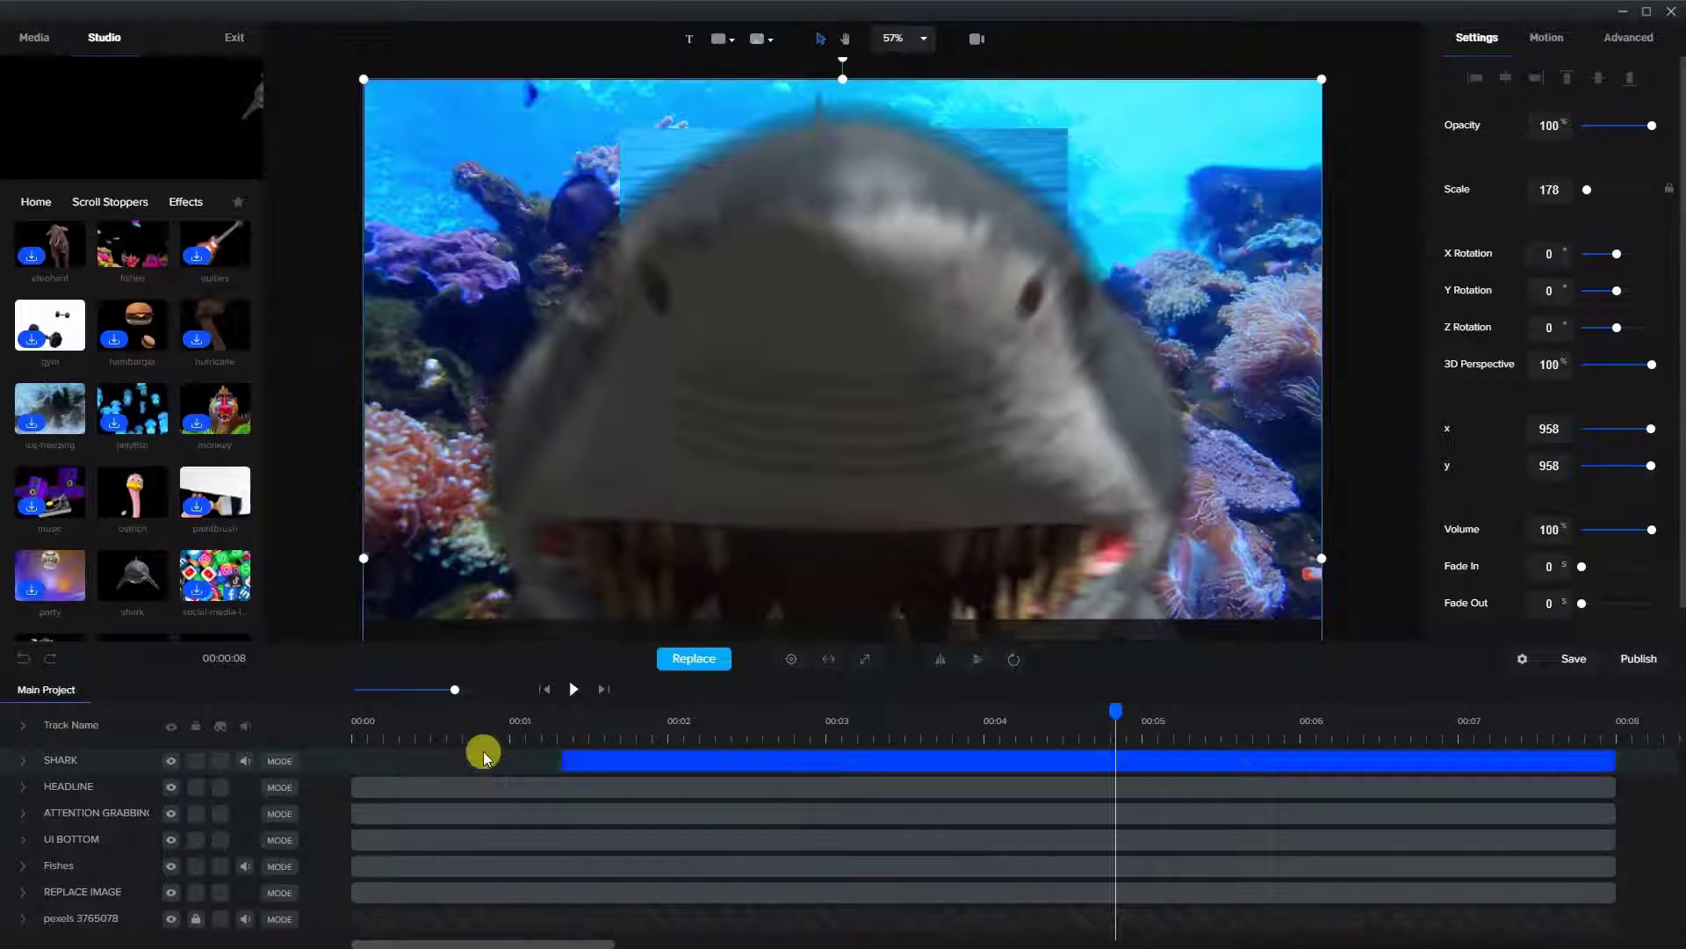
pyautogui.click(527, 718)
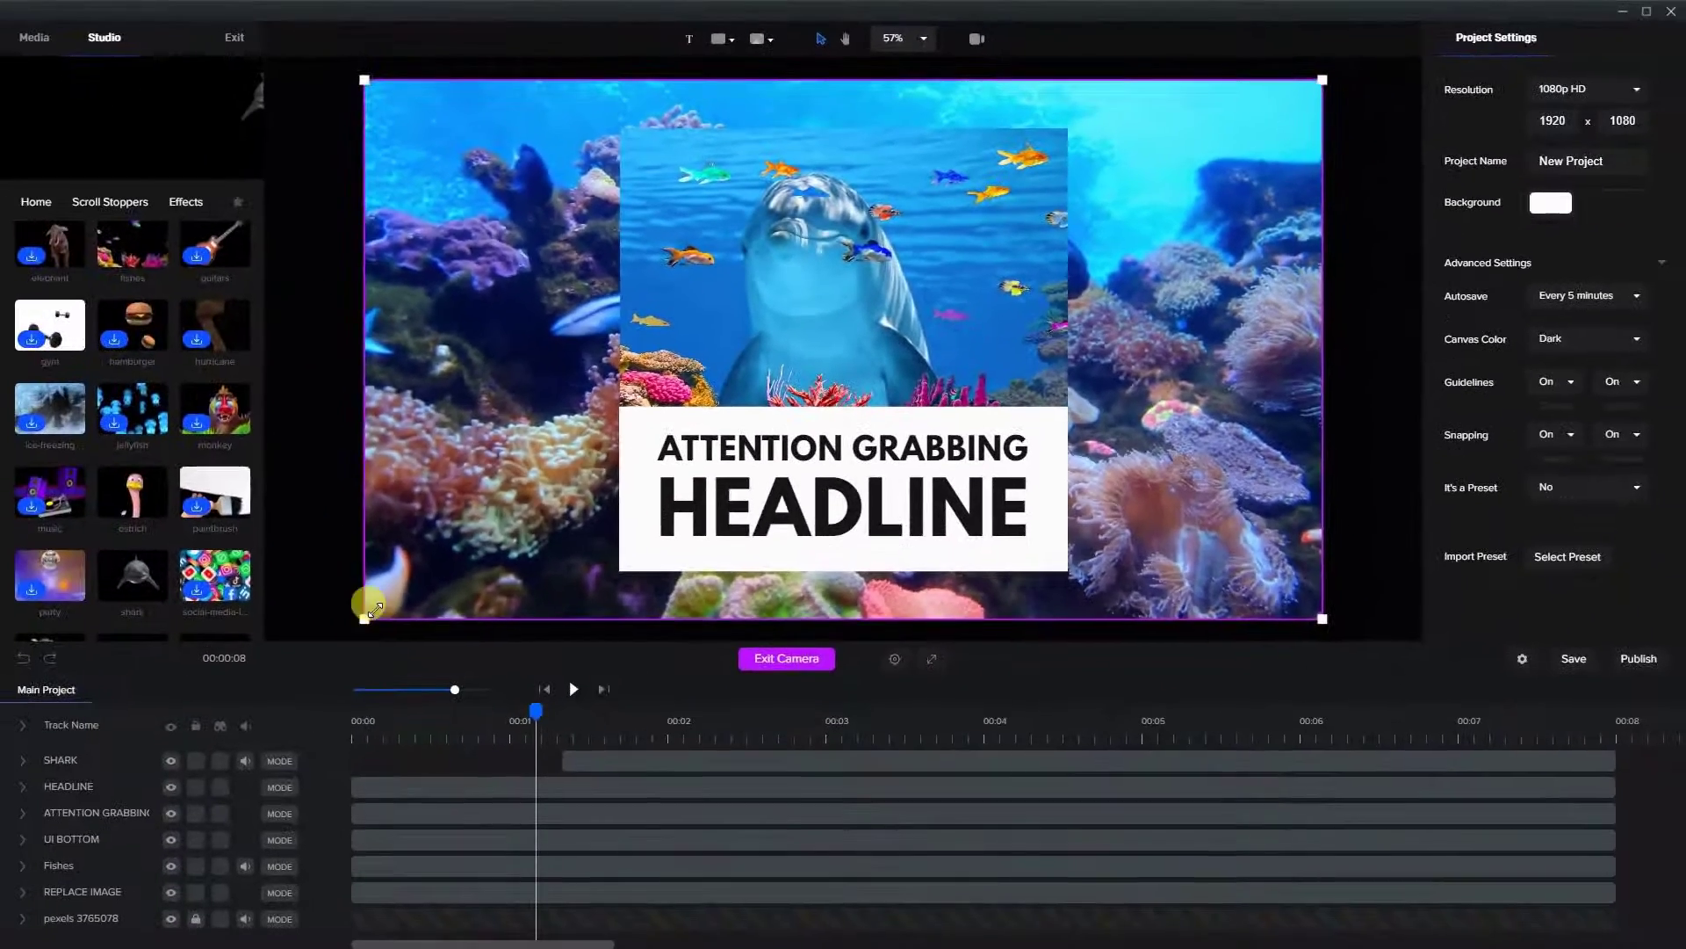
# Shrink the camera frame to the headline card and move it up over the dolphin photo.
pyautogui.moveTo(321, 668); pyautogui.dragTo(564, 474)
pyautogui.moveTo(1305, 78); pyautogui.dragTo(1066, 221)
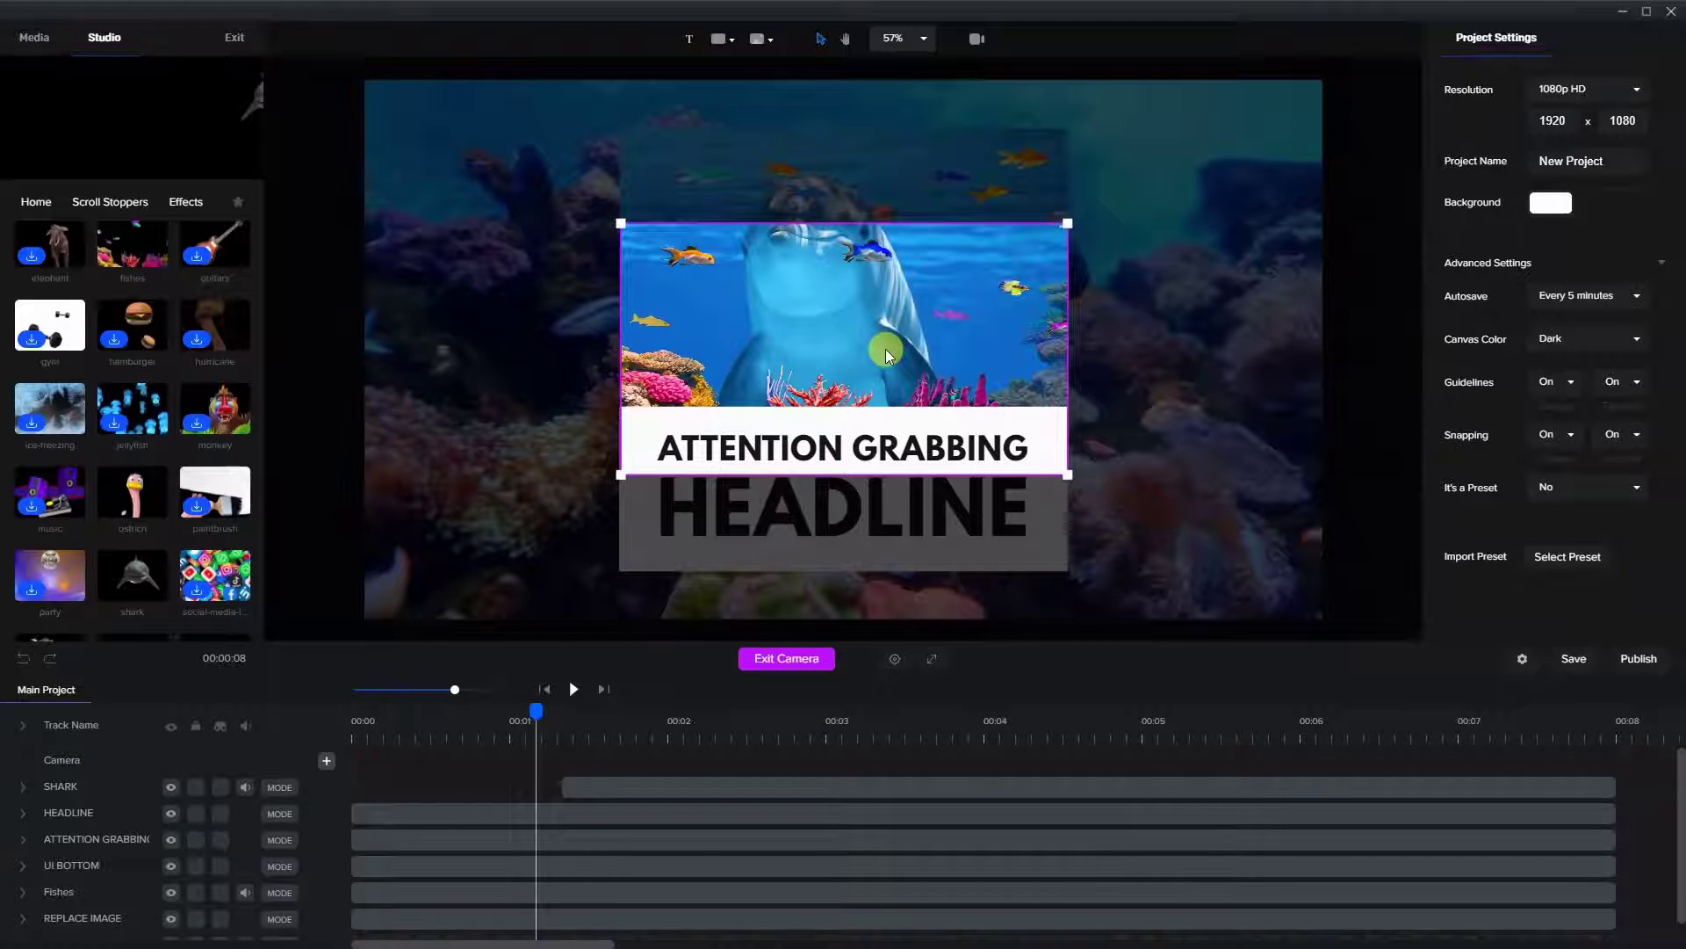
pyautogui.moveTo(886, 349); pyautogui.dragTo(888, 267)
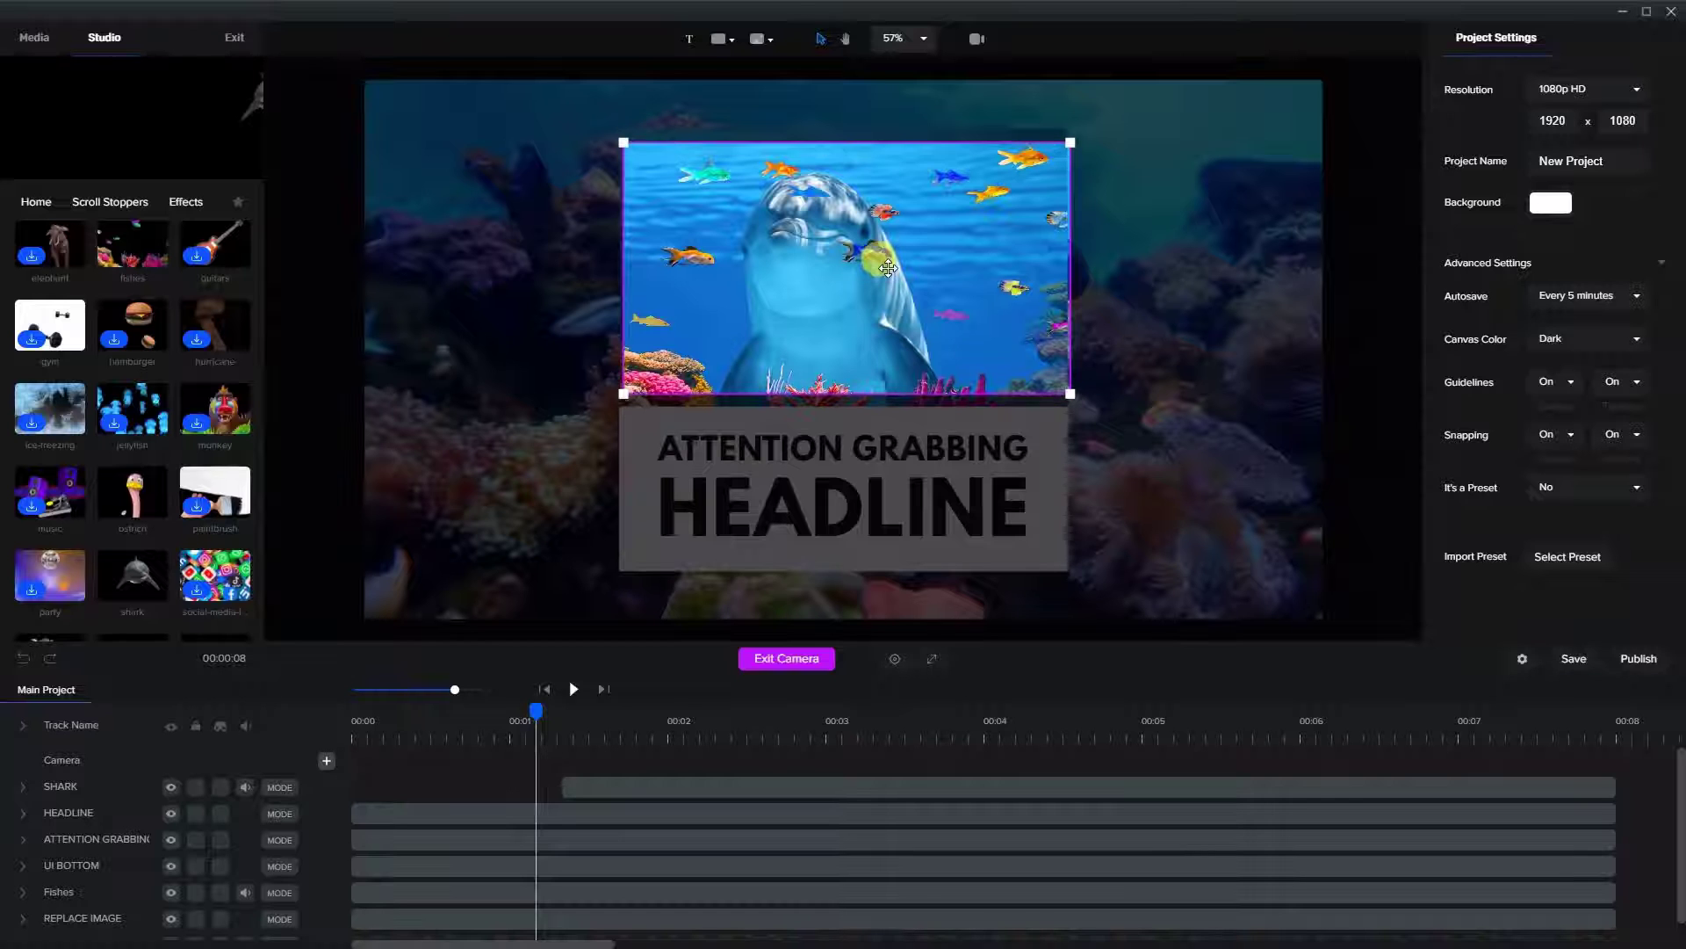
pyautogui.click(572, 712)
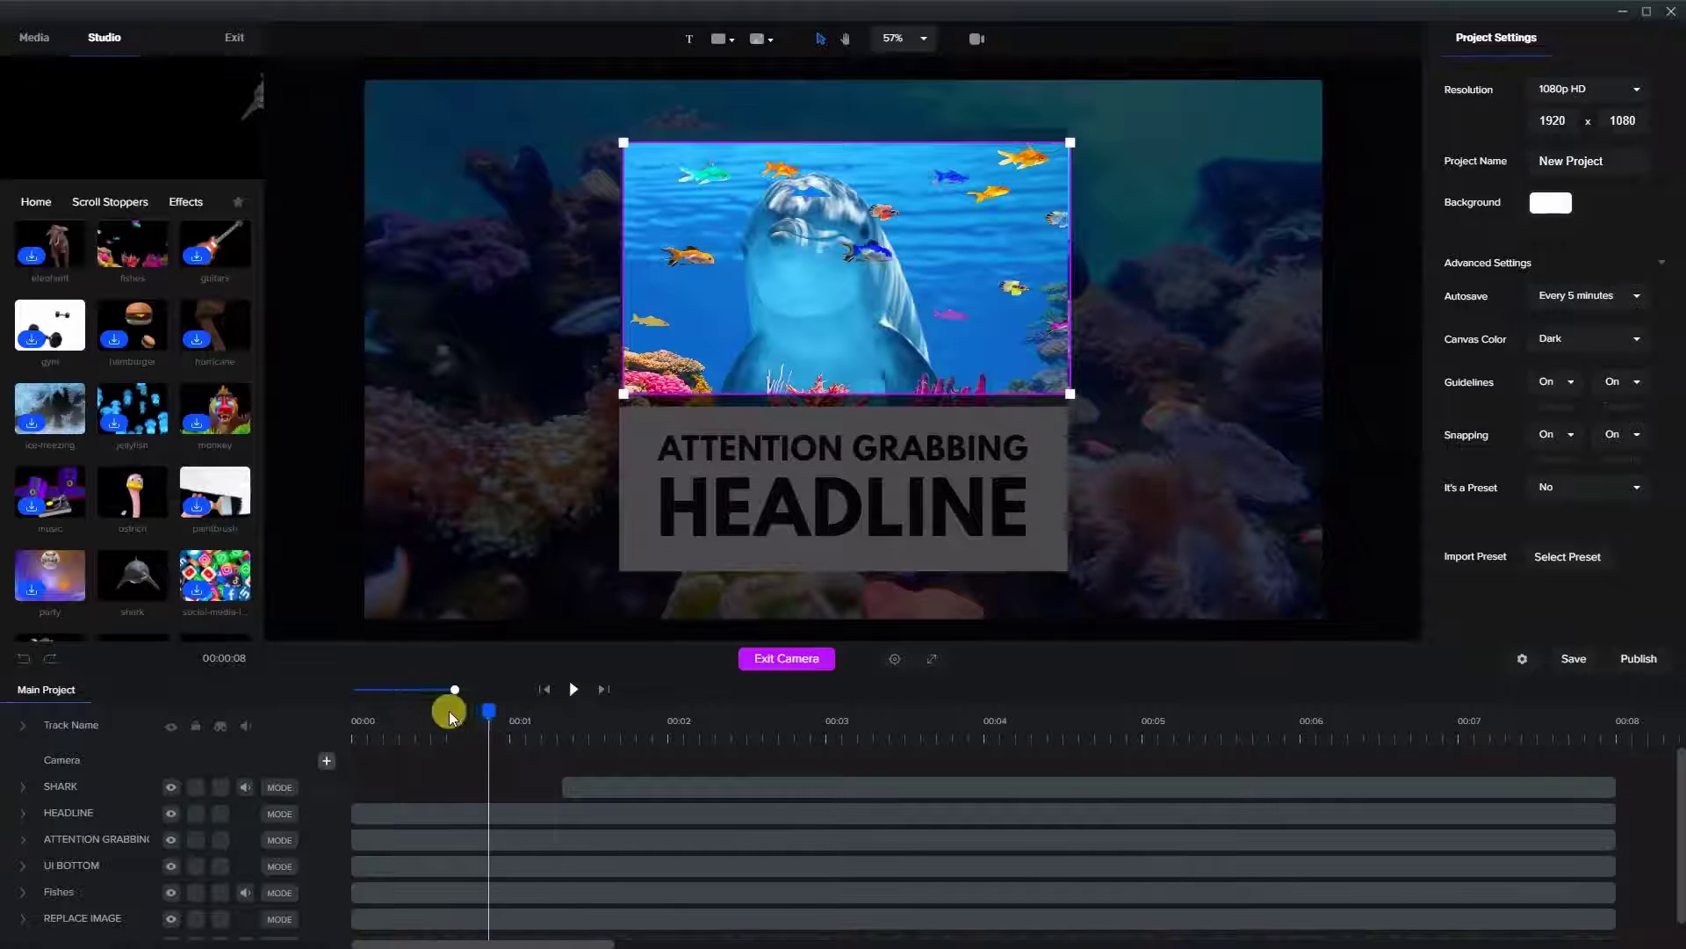
pyautogui.moveTo(442, 716); pyautogui.dragTo(446, 710)
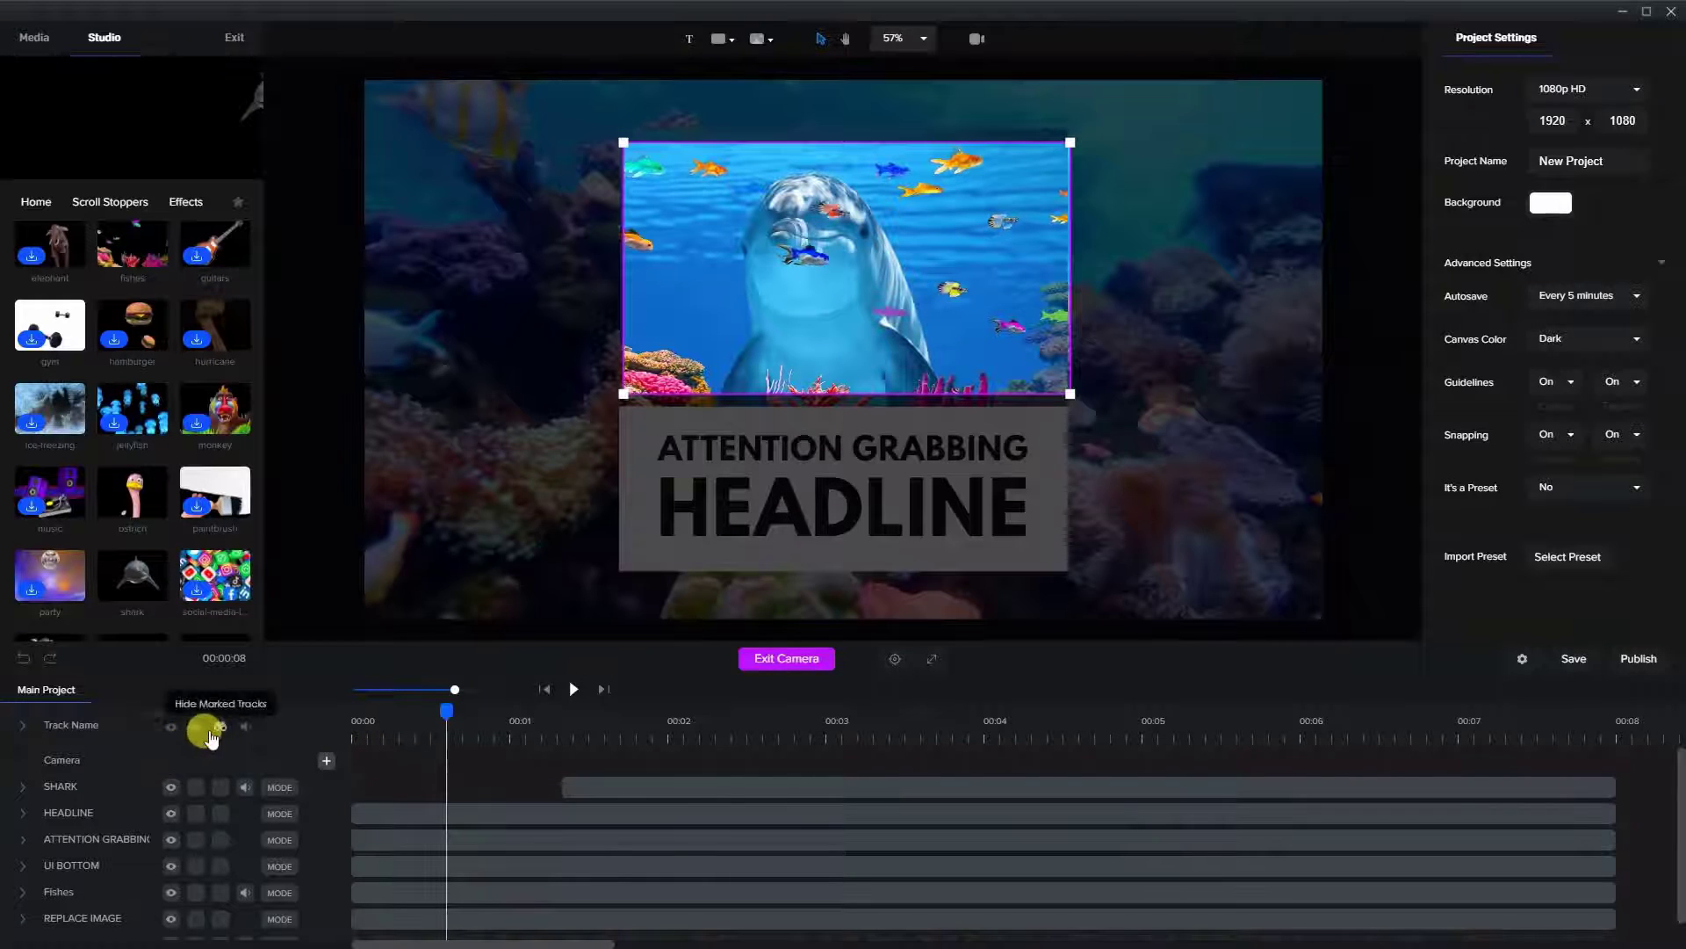
# Add a camera move on the Camera row at the playhead and select it.
pyautogui.click(326, 760)
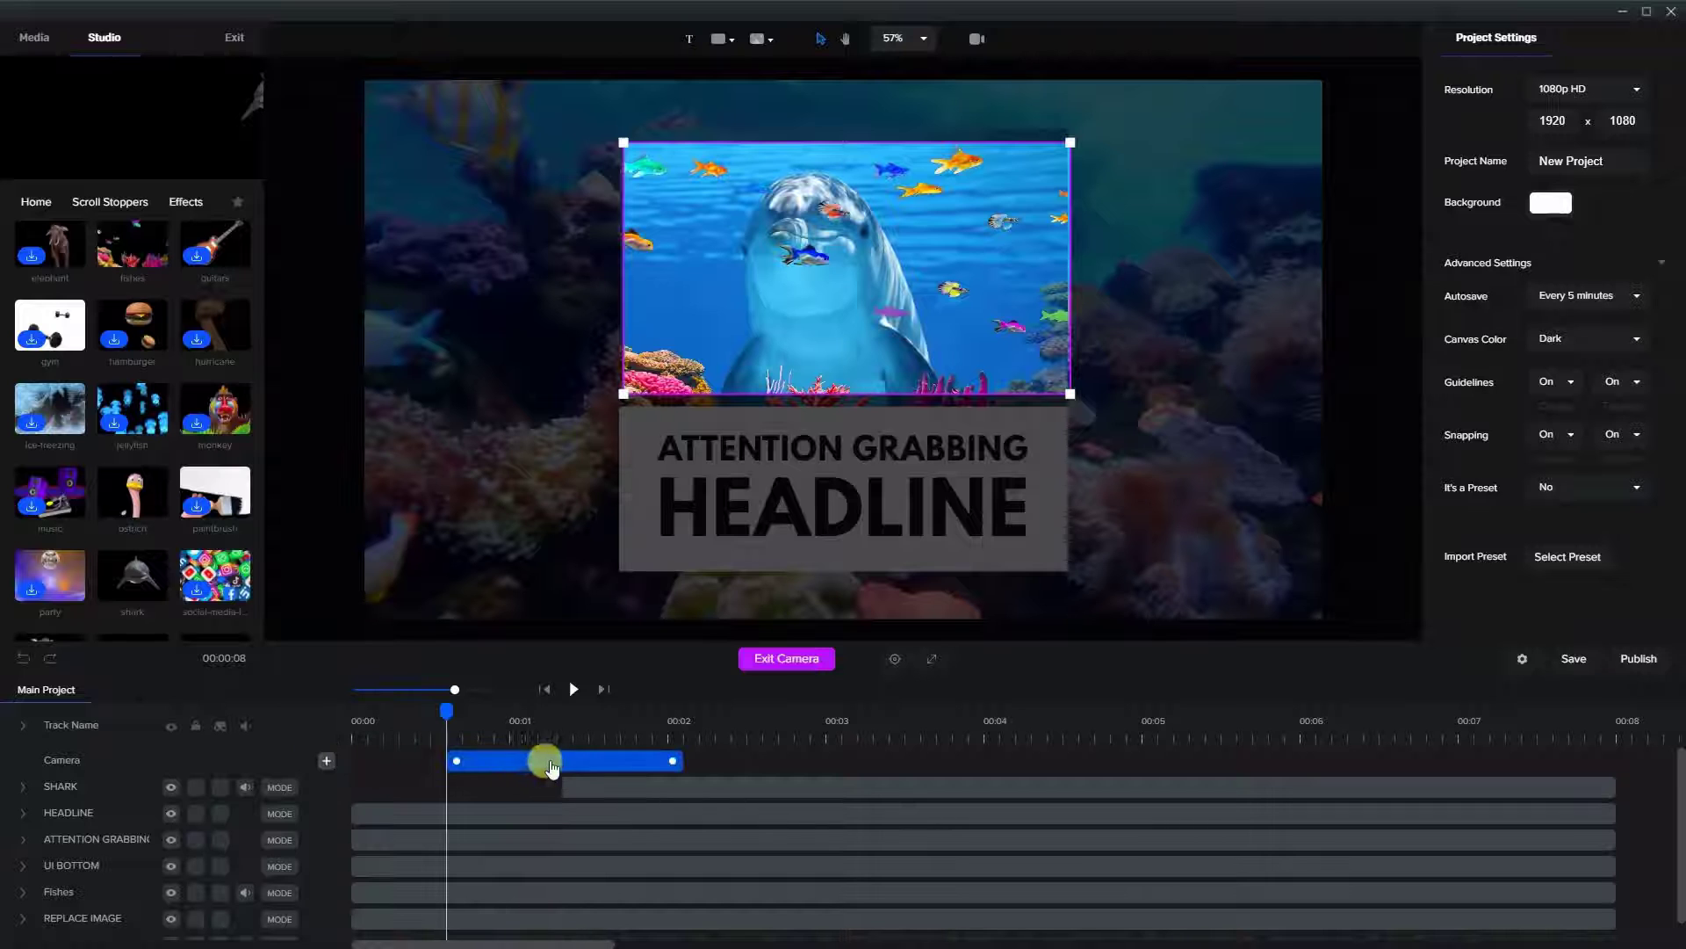
pyautogui.moveTo(435, 707); pyautogui.dragTo(726, 726)
pyautogui.click(471, 758)
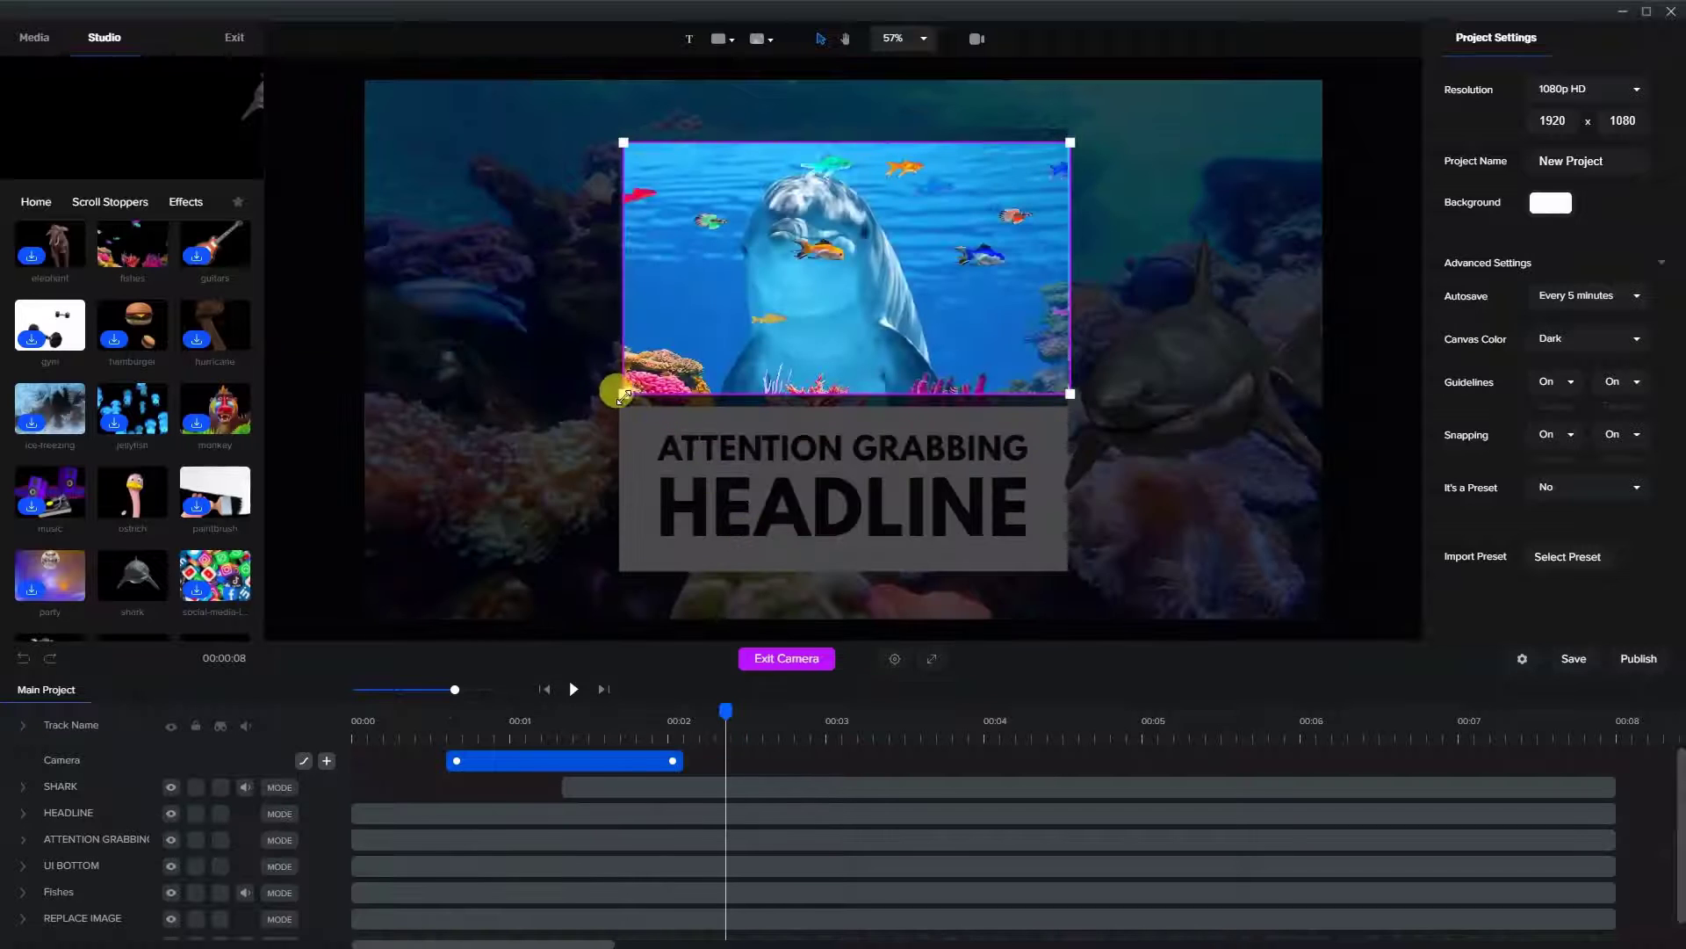
# Enlarge the camera frame outward to take in the whole headline card and the shark.
pyautogui.moveTo(624, 394); pyautogui.dragTo(500, 524)
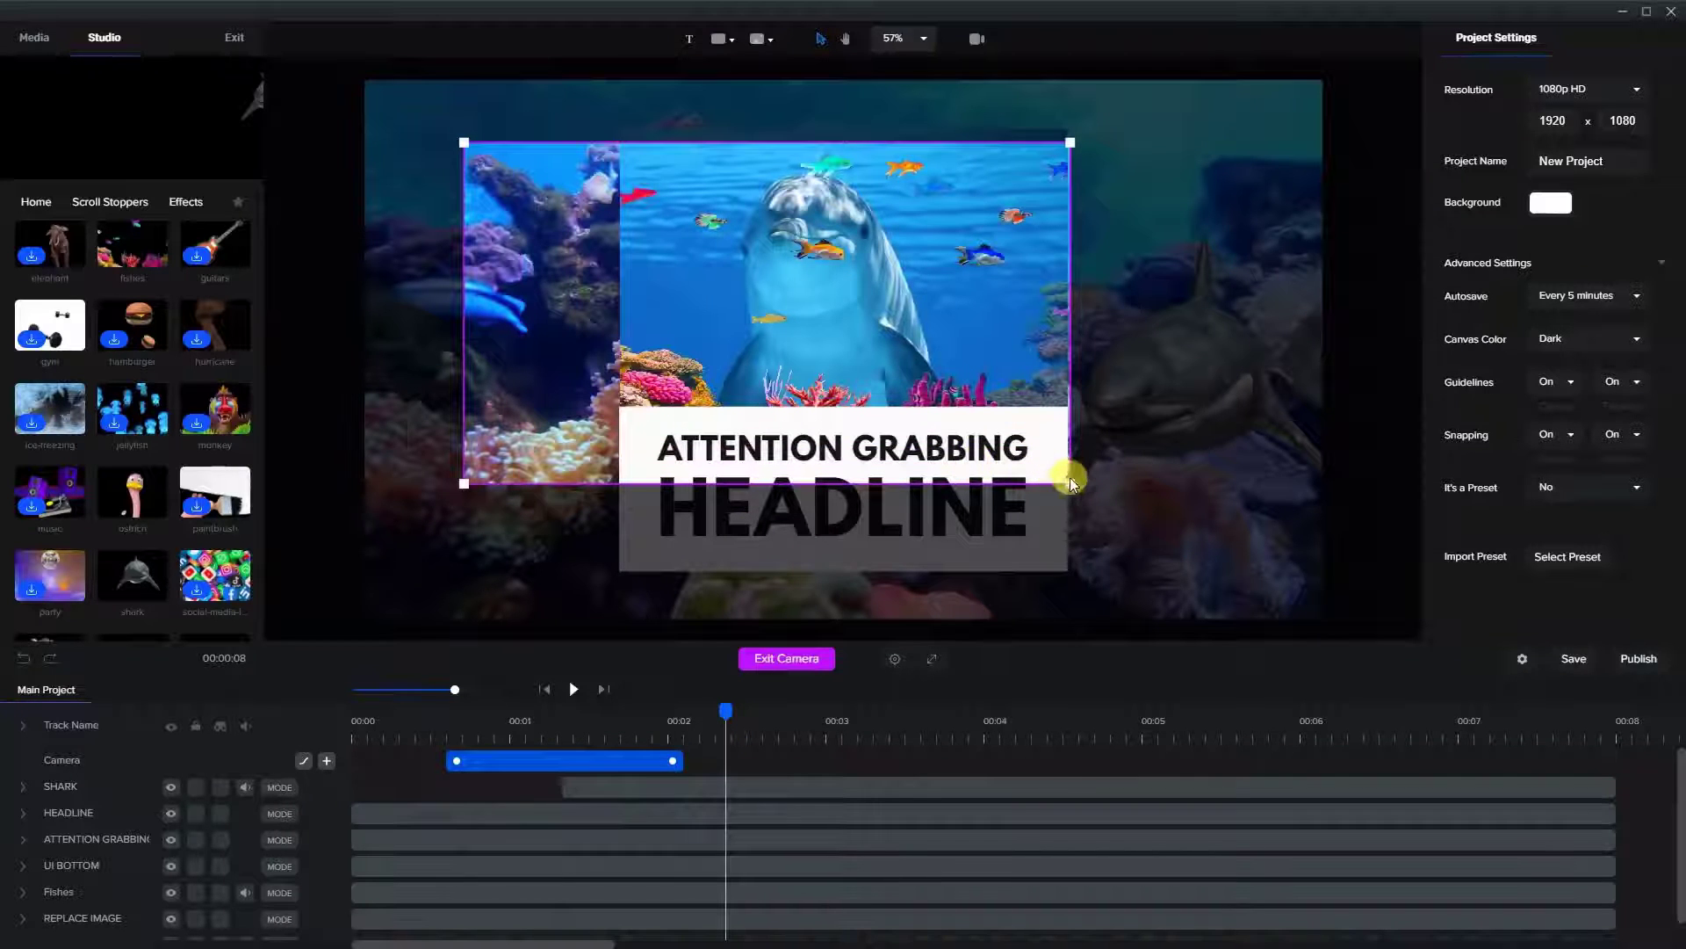
pyautogui.moveTo(1072, 484); pyautogui.dragTo(1184, 600)
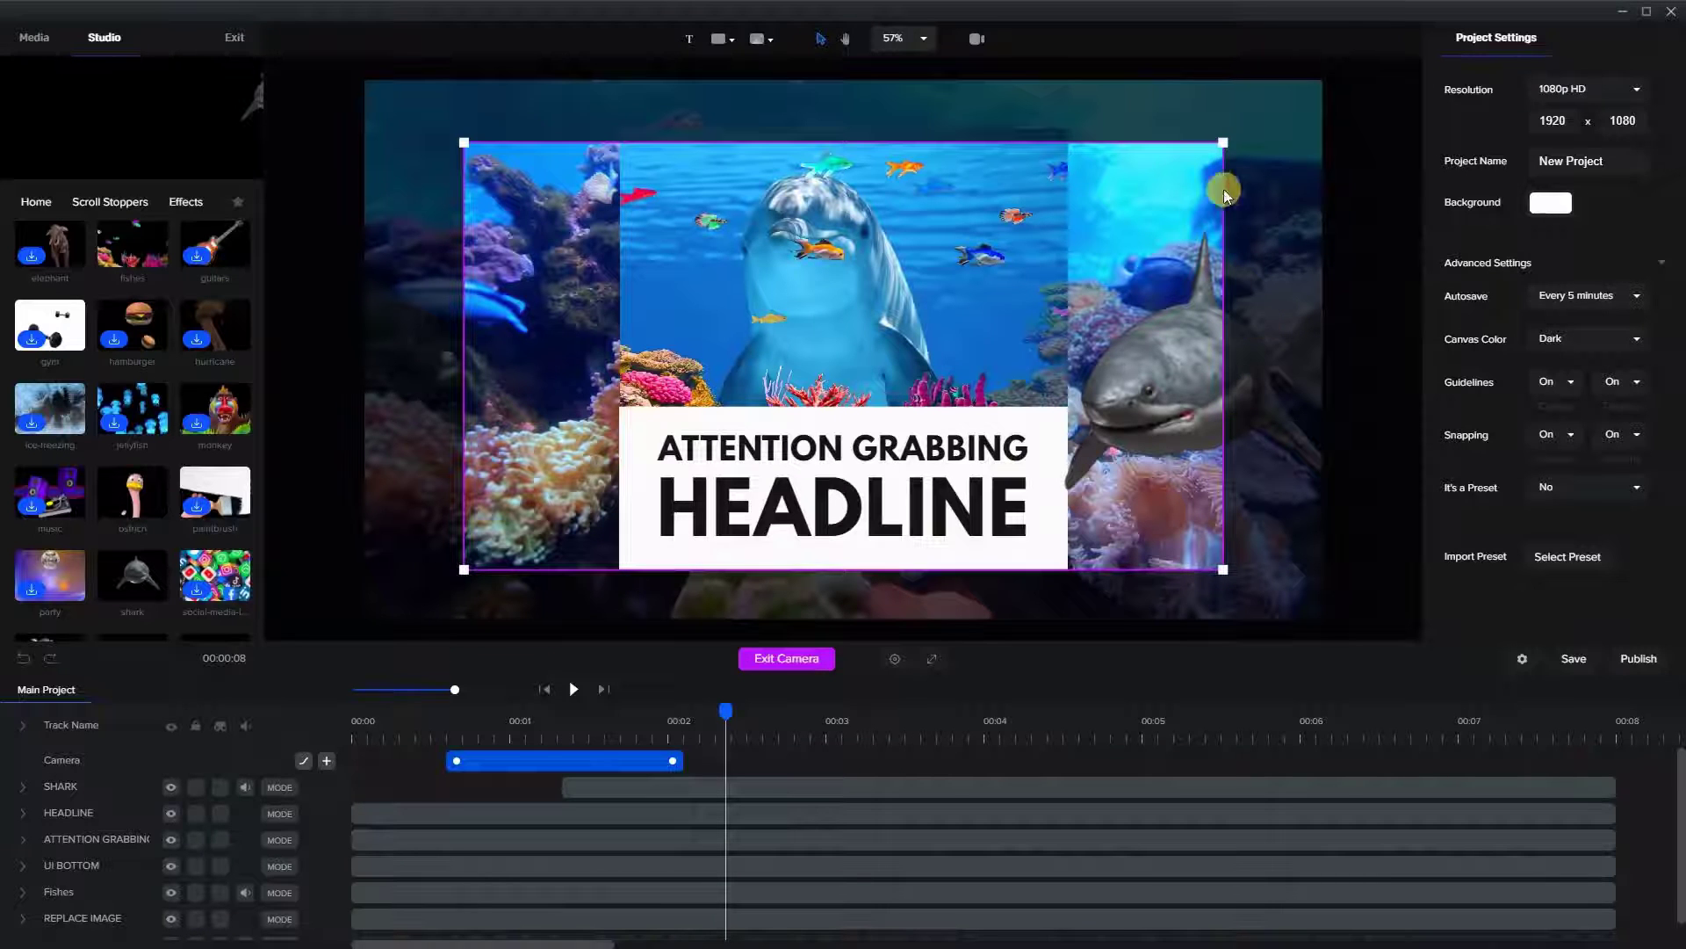
pyautogui.moveTo(1223, 142); pyautogui.dragTo(1245, 129)
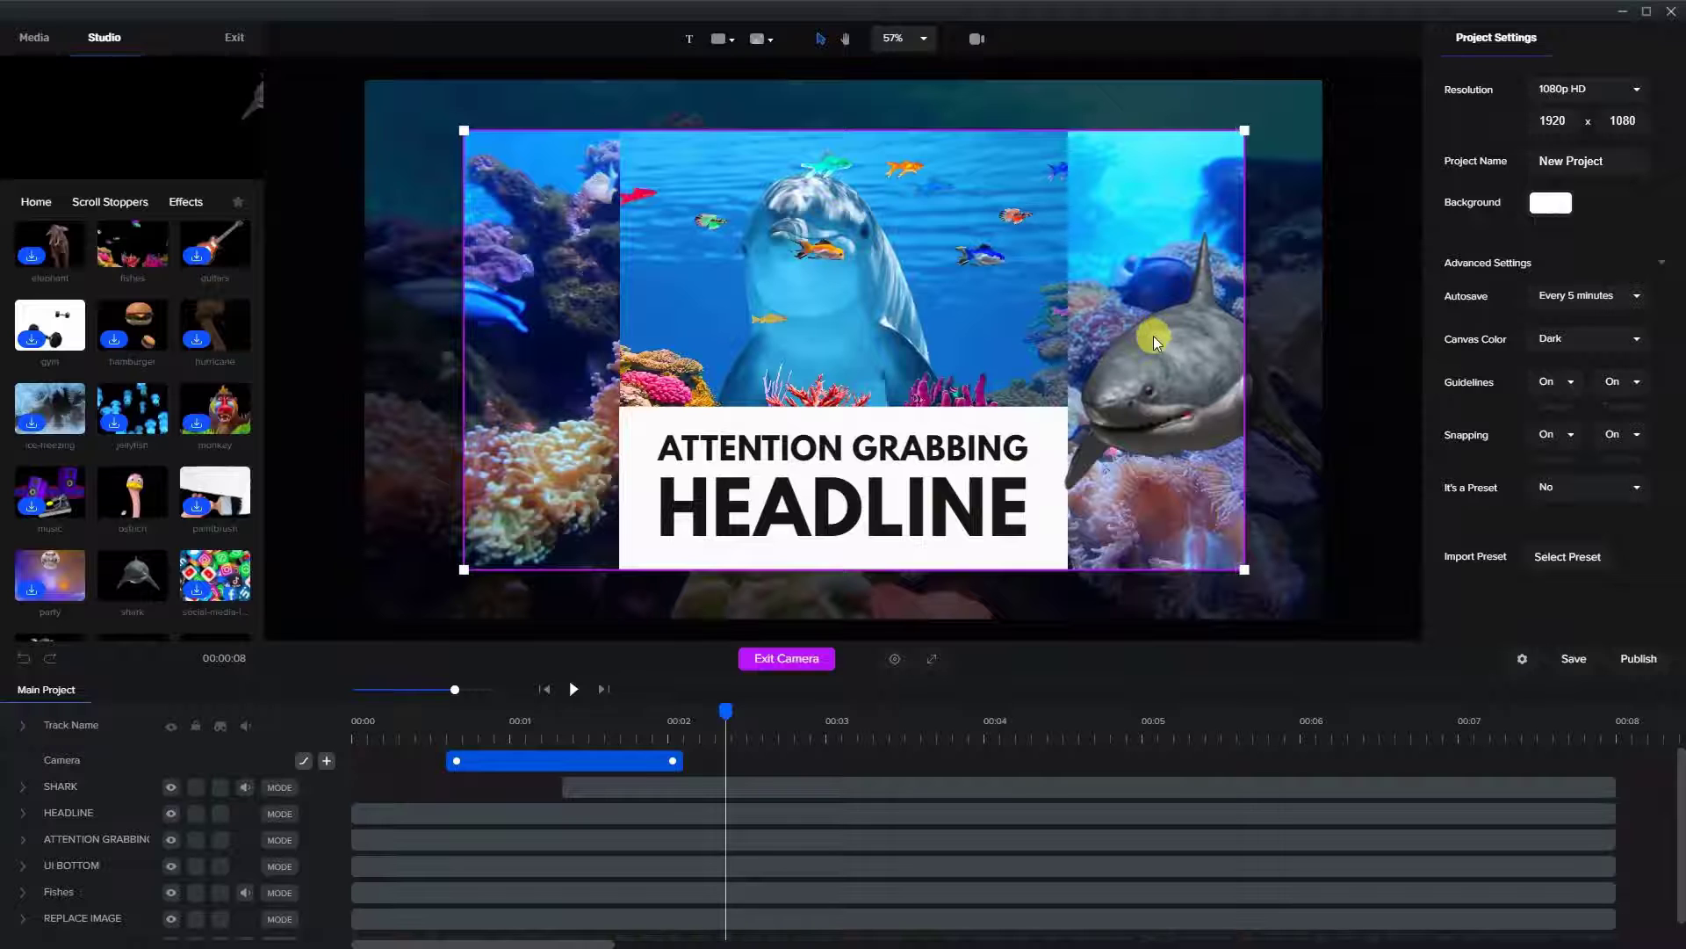
pyautogui.moveTo(1152, 335); pyautogui.dragTo(1149, 334)
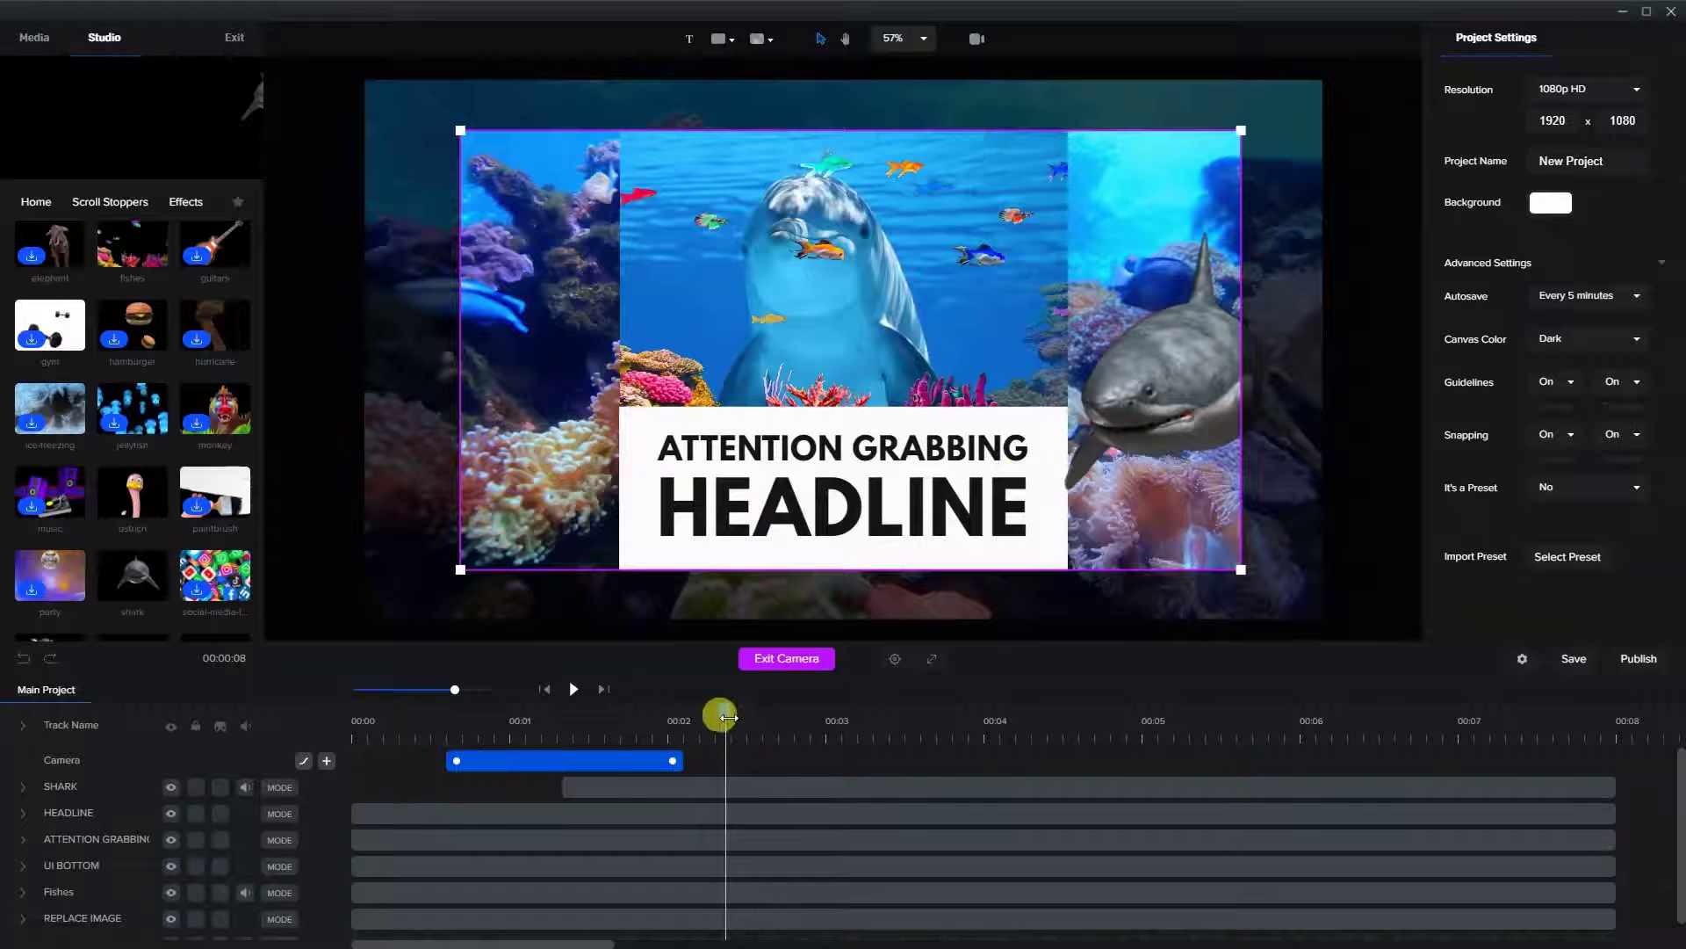
pyautogui.moveTo(725, 718); pyautogui.dragTo(332, 721)
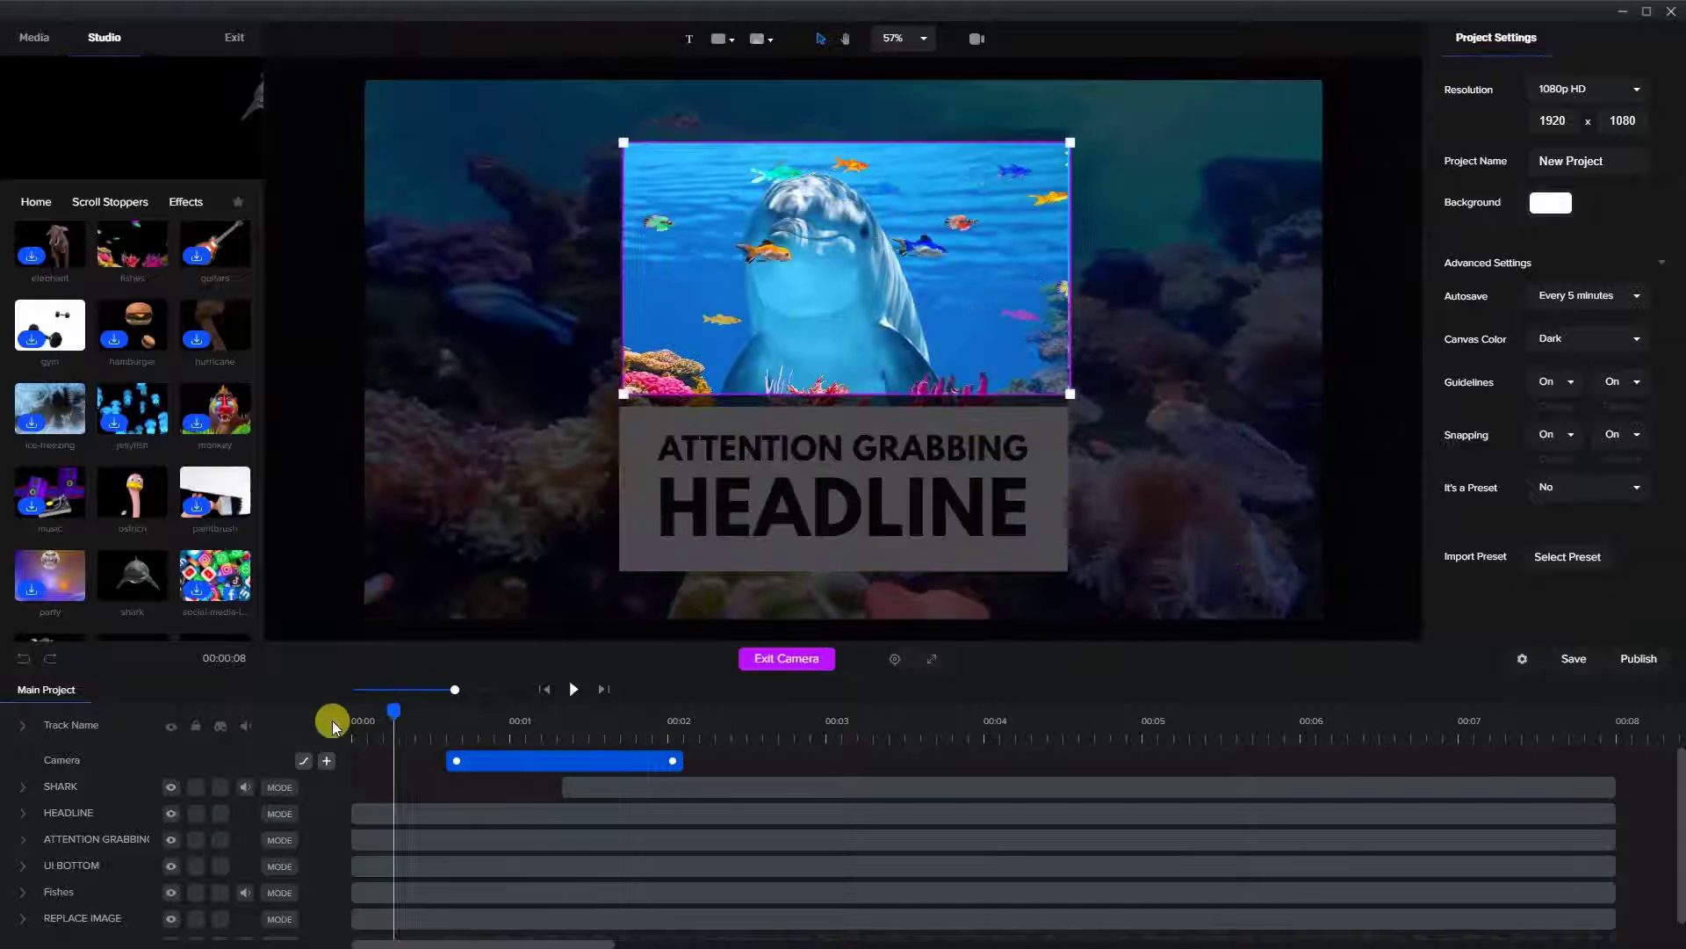
pyautogui.click(571, 698)
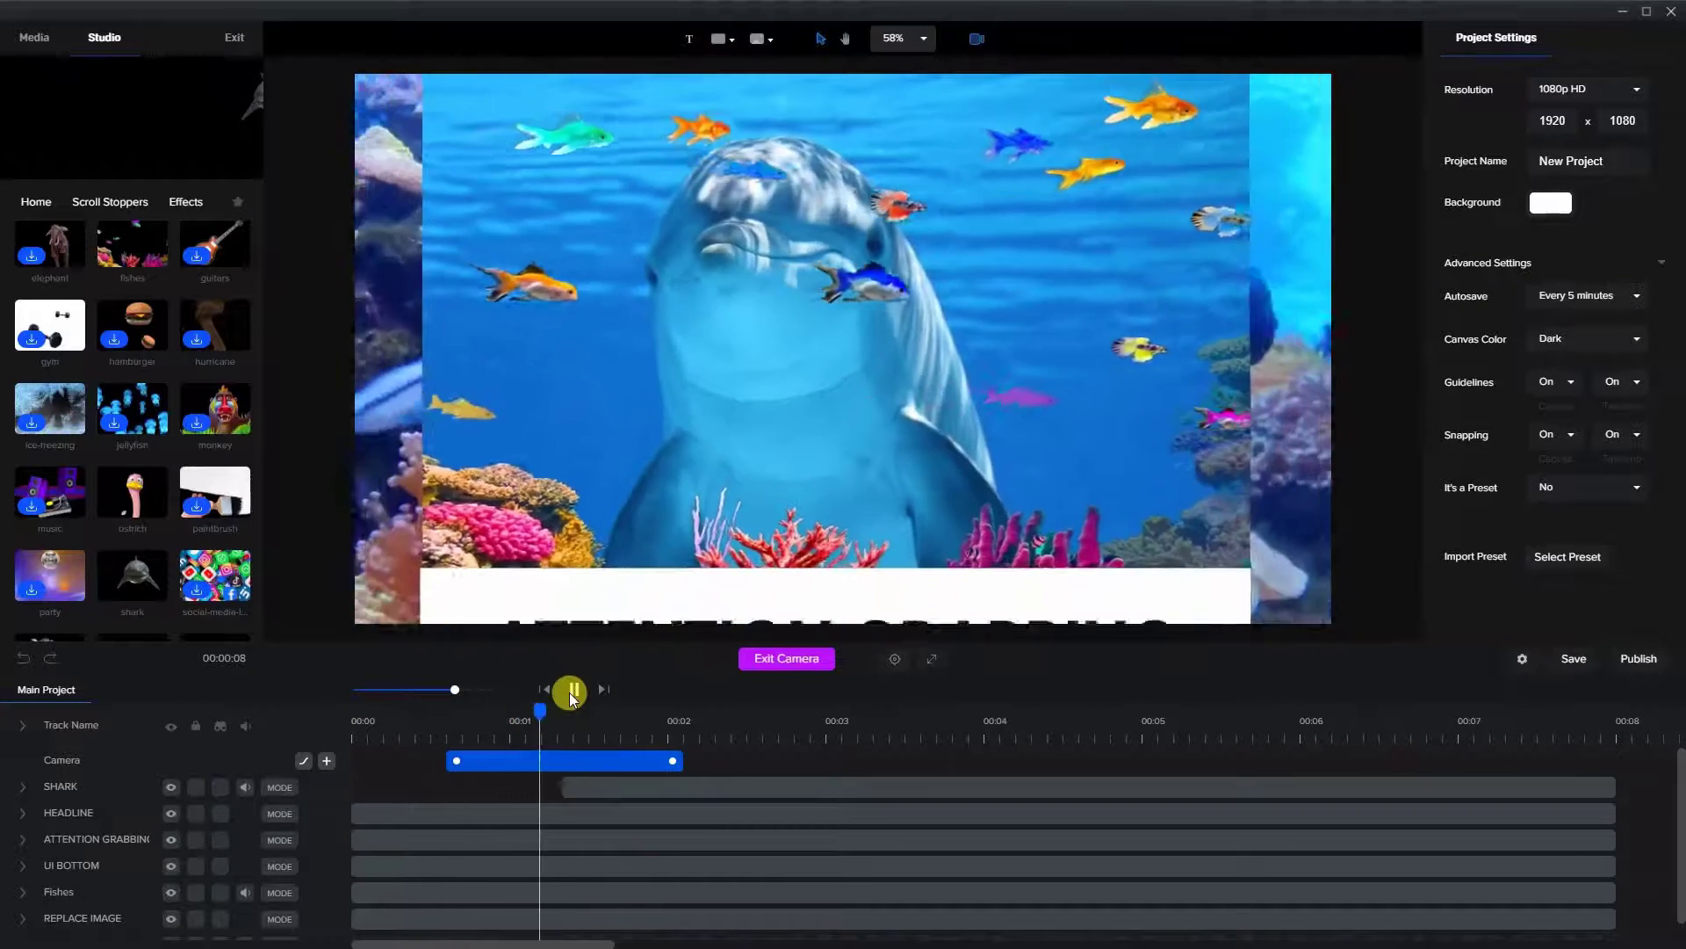